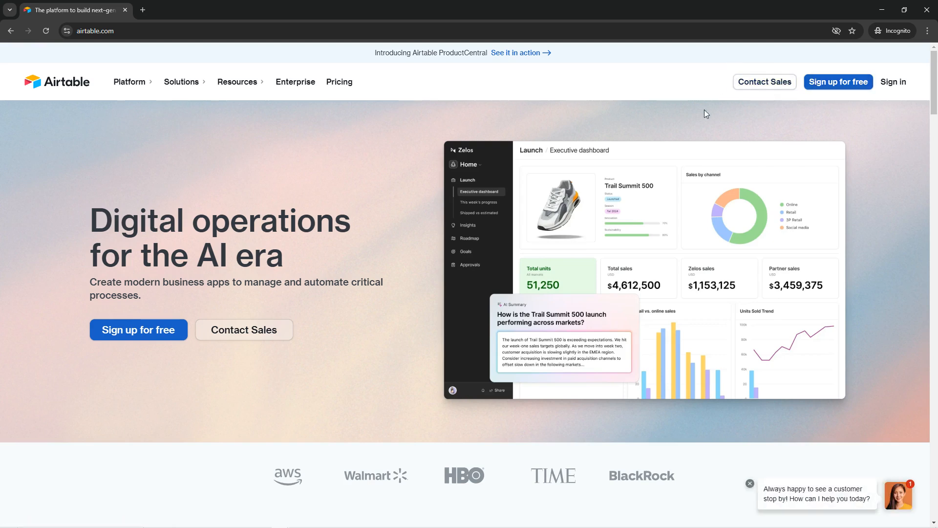
# Open Airtable's free account sign-up page and review the heading and the work email field.
pyautogui.click(834, 87)
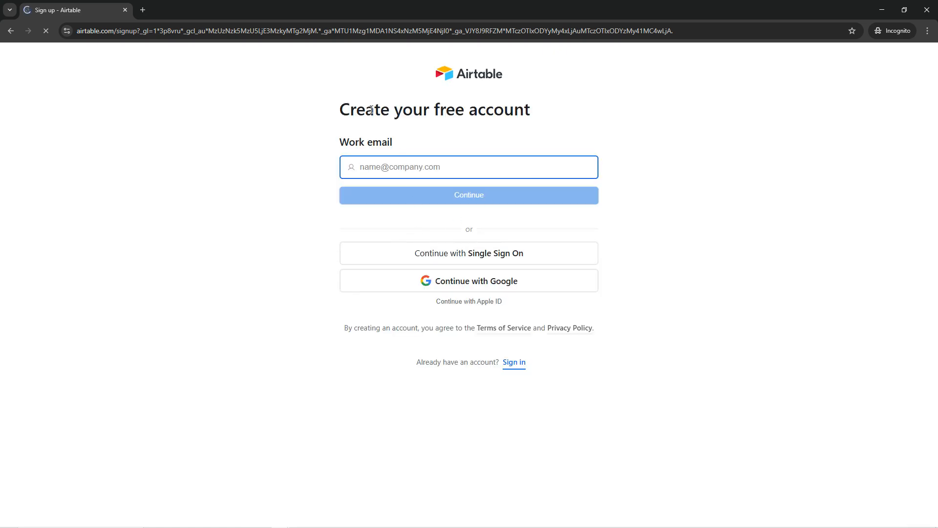
pyautogui.moveTo(340, 114); pyautogui.dragTo(530, 118)
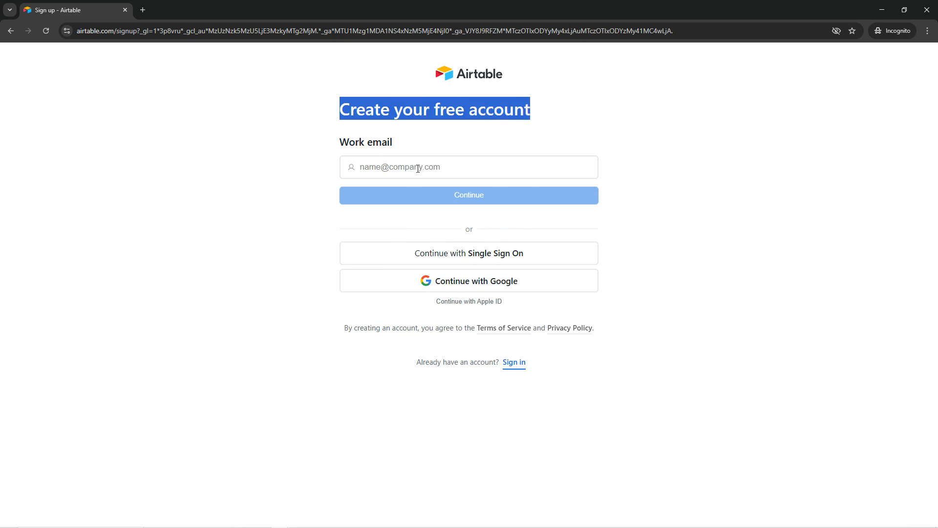
pyautogui.moveTo(339, 144); pyautogui.dragTo(393, 158)
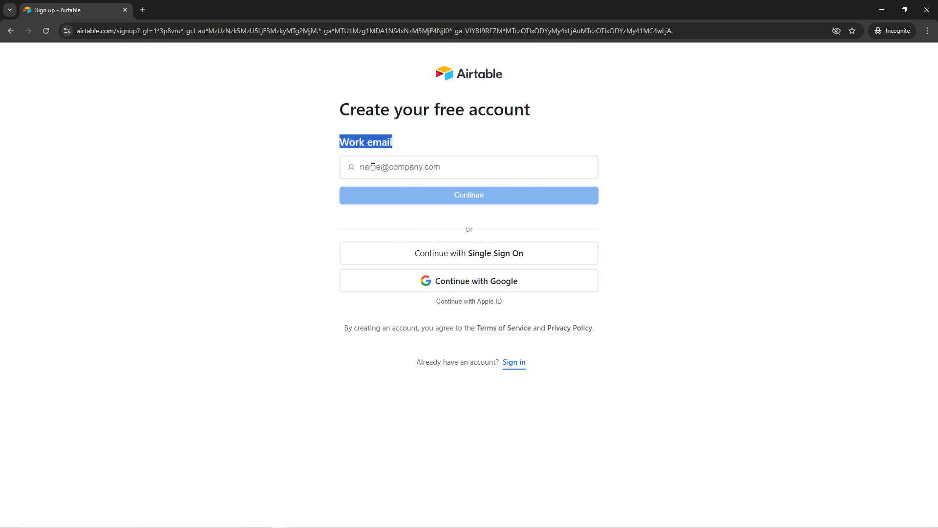
pyautogui.click(344, 143)
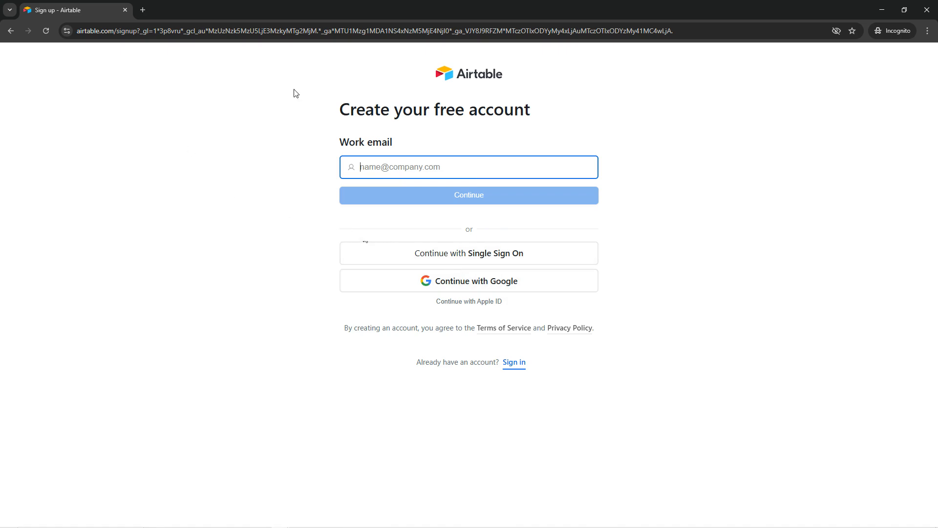
# Return to the sign-up window and choose to continue with Google, bringing up the sign-in email field.
pyautogui.click(881, 10)
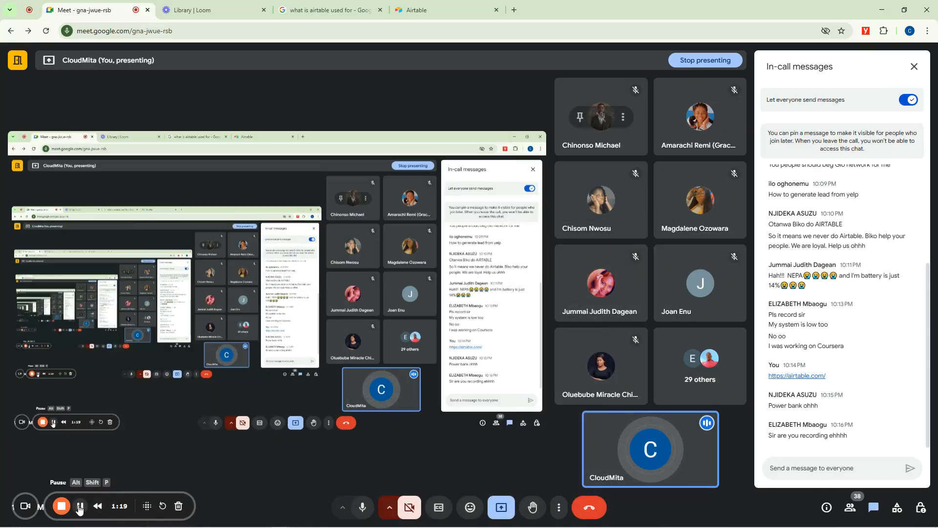
pyautogui.moveTo(289, 514)
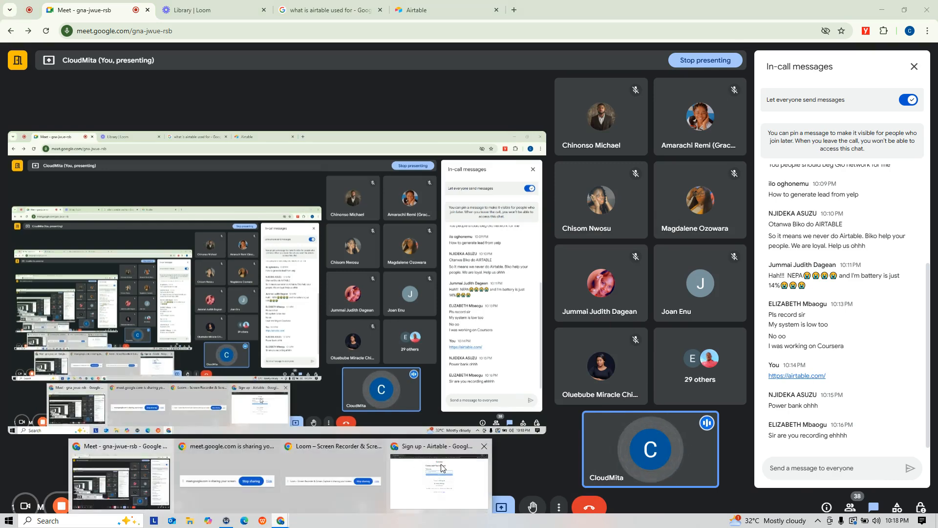
pyautogui.click(440, 477)
pyautogui.click(475, 286)
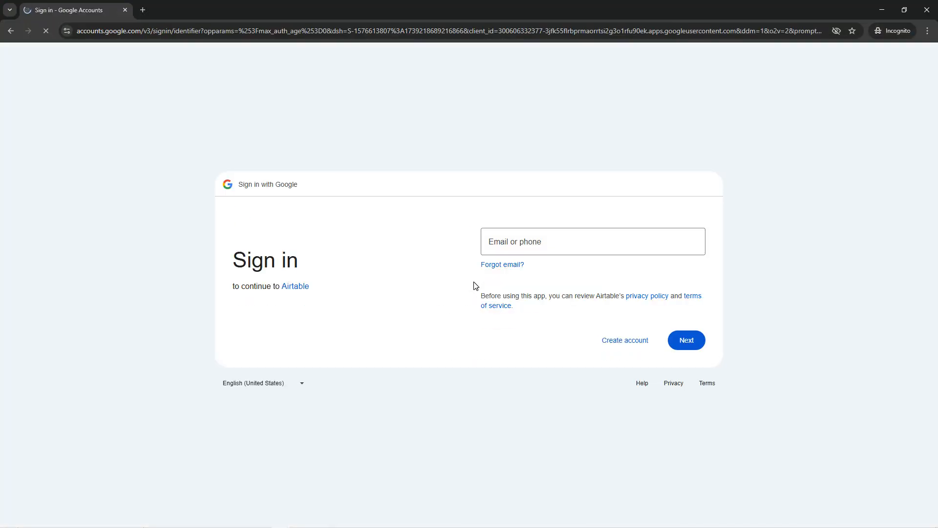
pyautogui.click(520, 241)
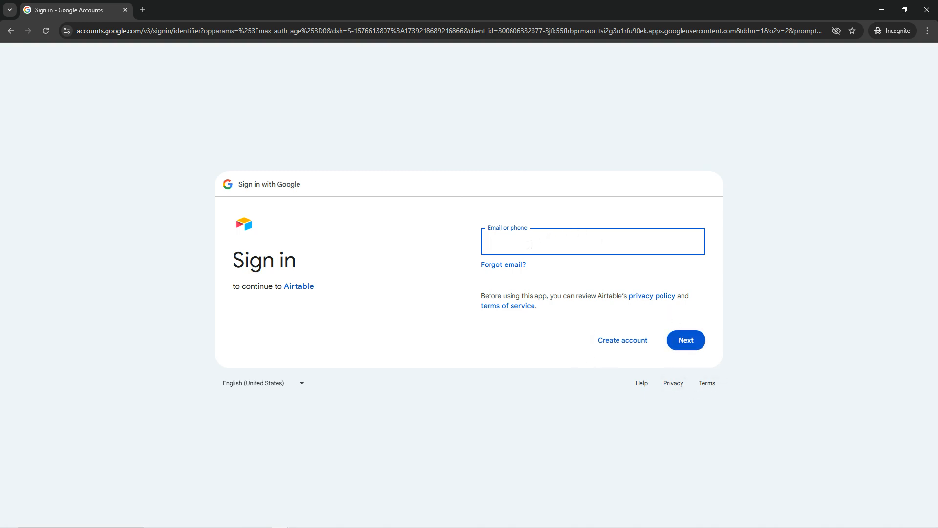
# Switch to the signed-in Airtable home page, closing the Google search tab, and dismiss the Team plan upgrade banner.
pyautogui.click(883, 10)
pyautogui.click(429, 9)
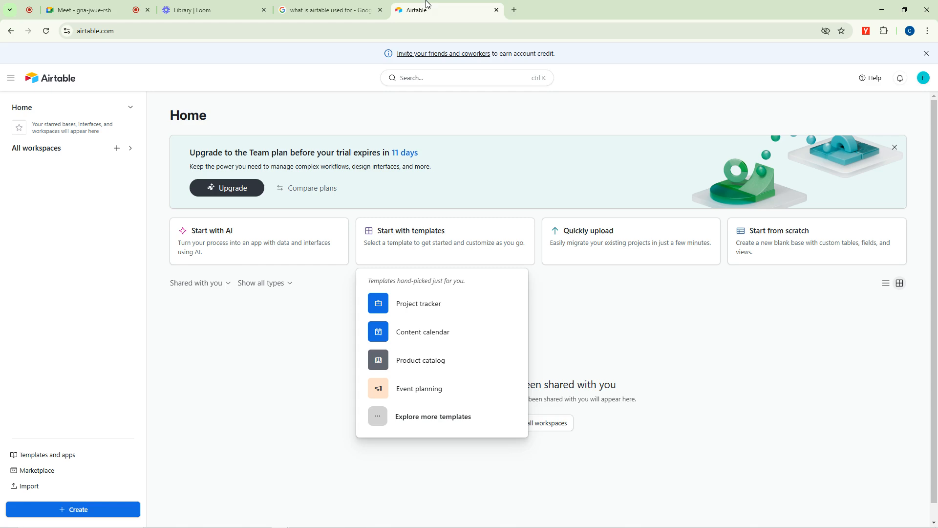
pyautogui.click(380, 10)
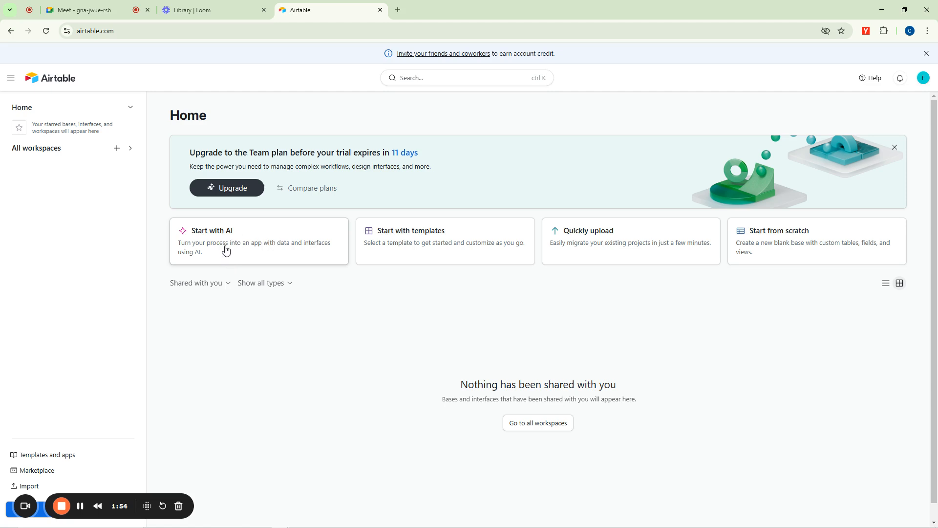
pyautogui.click(895, 147)
pyautogui.rightClick(243, 167)
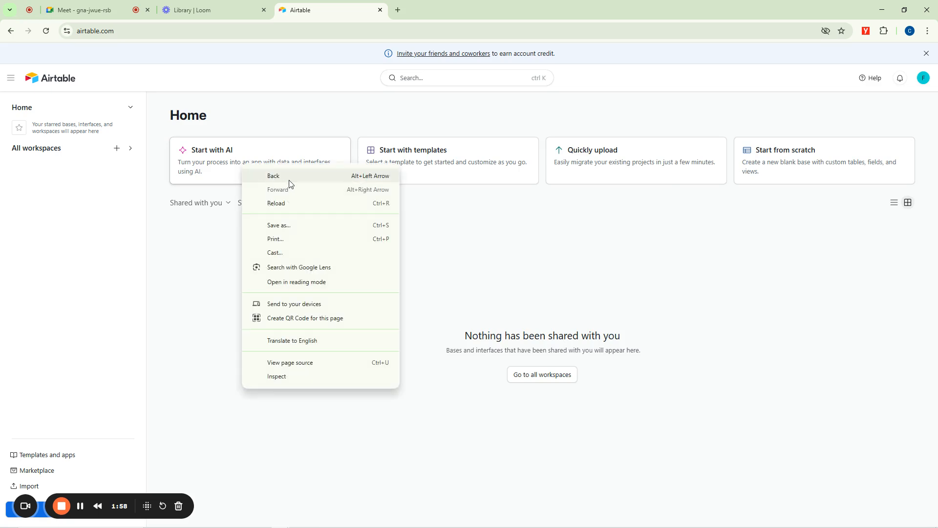
pyautogui.click(199, 233)
pyautogui.rightClick(226, 167)
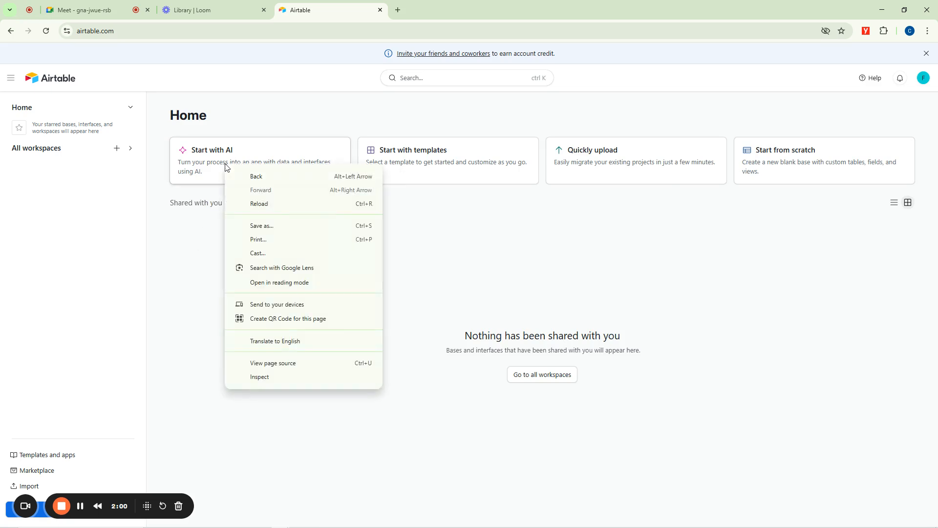
pyautogui.click(195, 252)
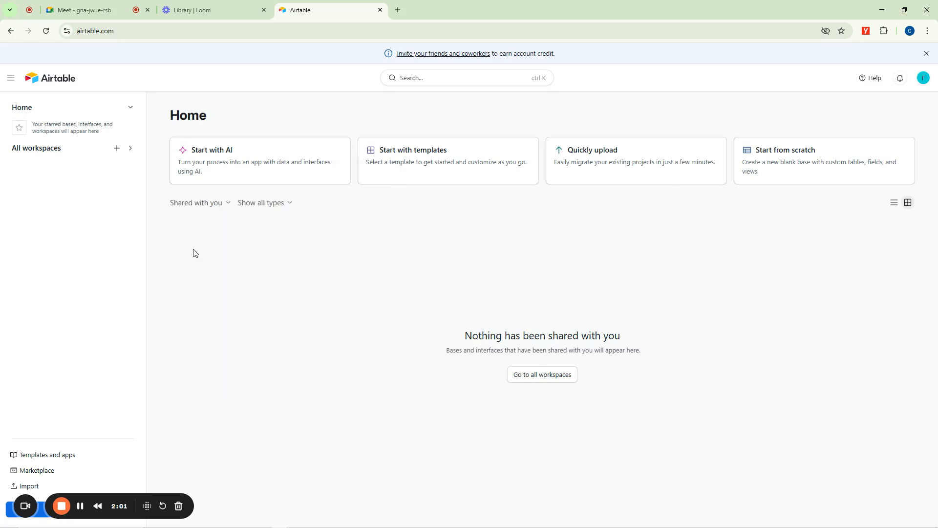
# Start building an app with AI and enter Otanwa Industries Limited as the organization.
pyautogui.click(238, 175)
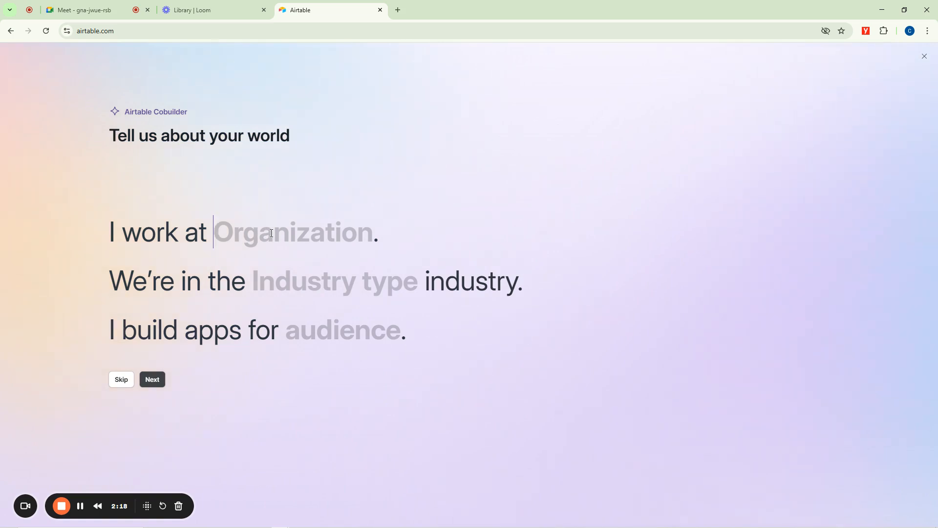
pyautogui.write('Otanwa ')
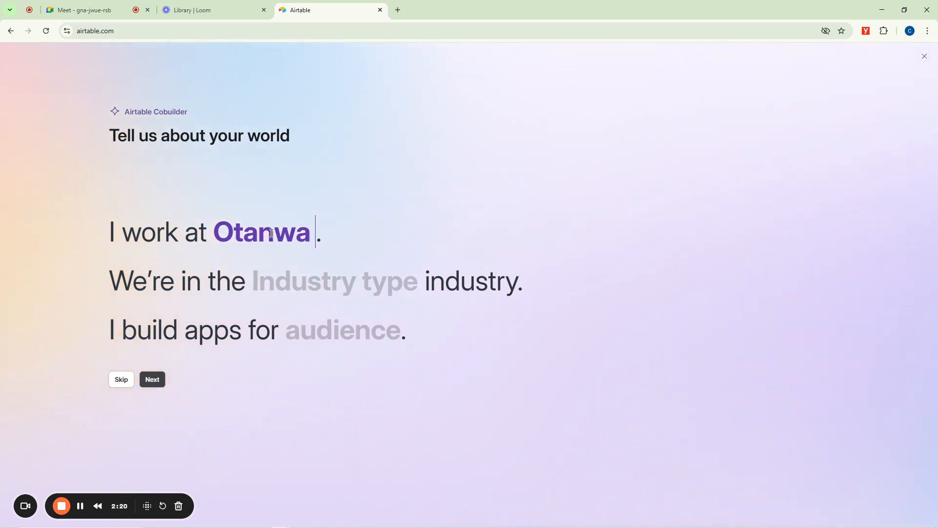
pyautogui.write('Indust')
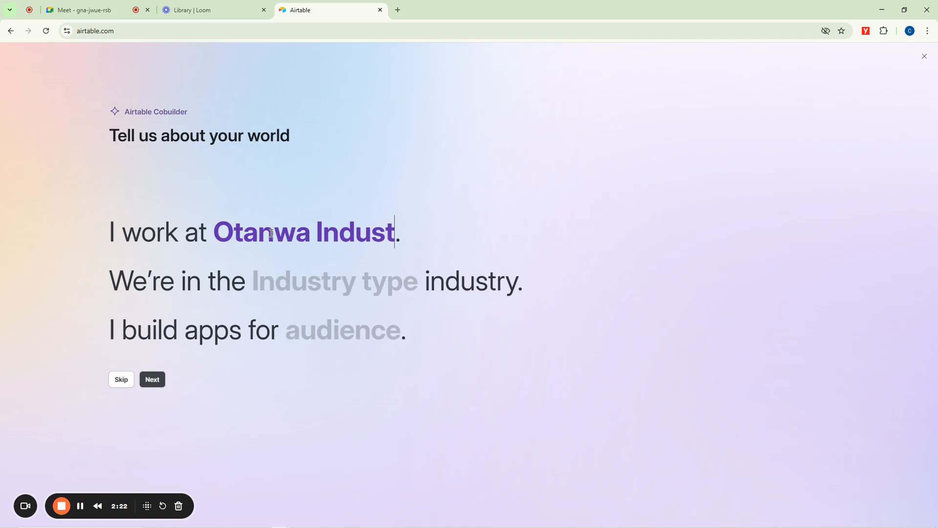
pyautogui.write('ries Lim')
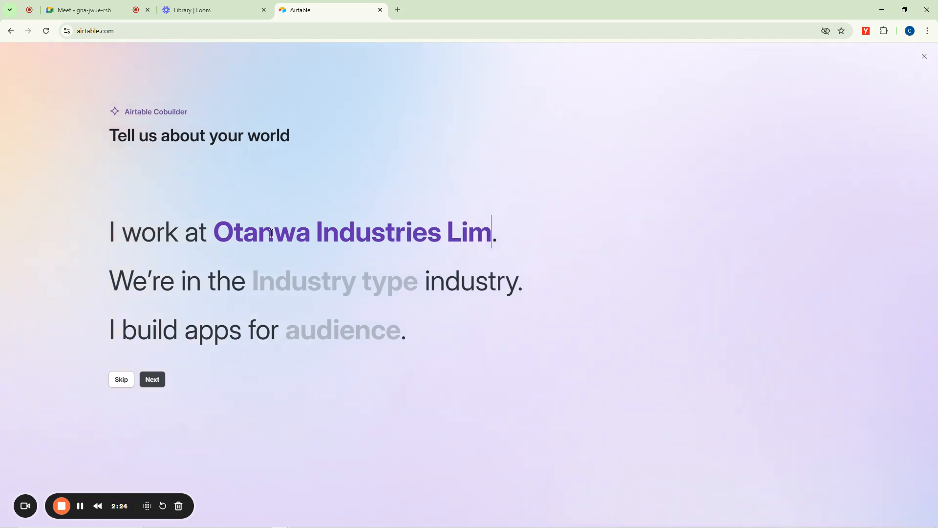
pyautogui.write('ited')
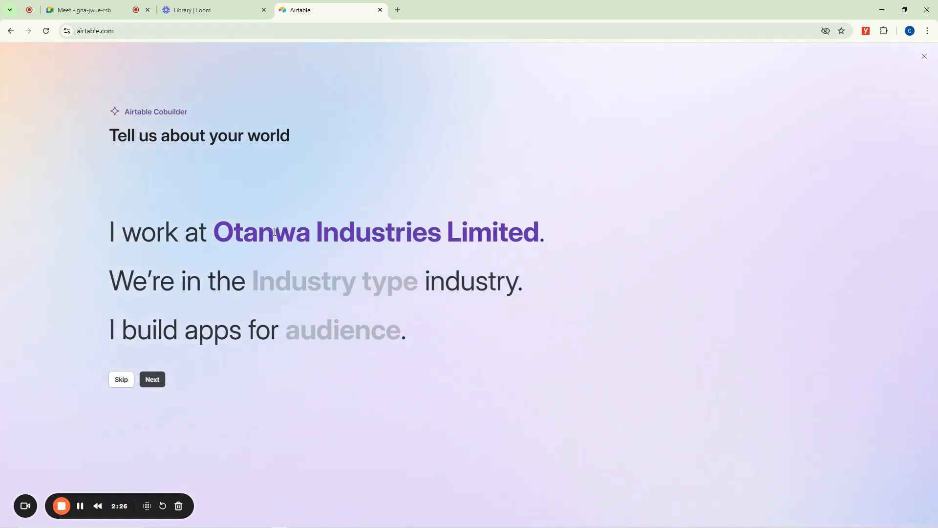
# Switch to the Google Meet call, check its host controls, and return to Airtable.
pyautogui.click(84, 10)
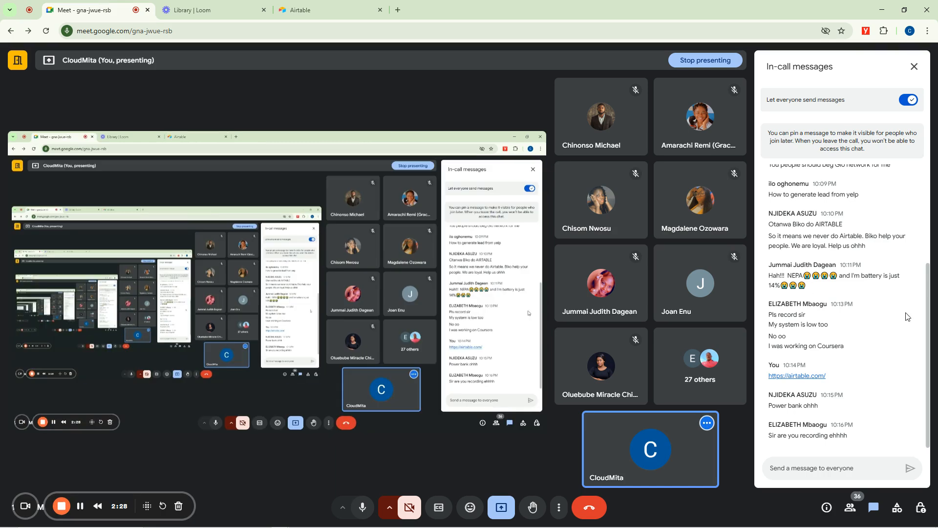
pyautogui.click(921, 507)
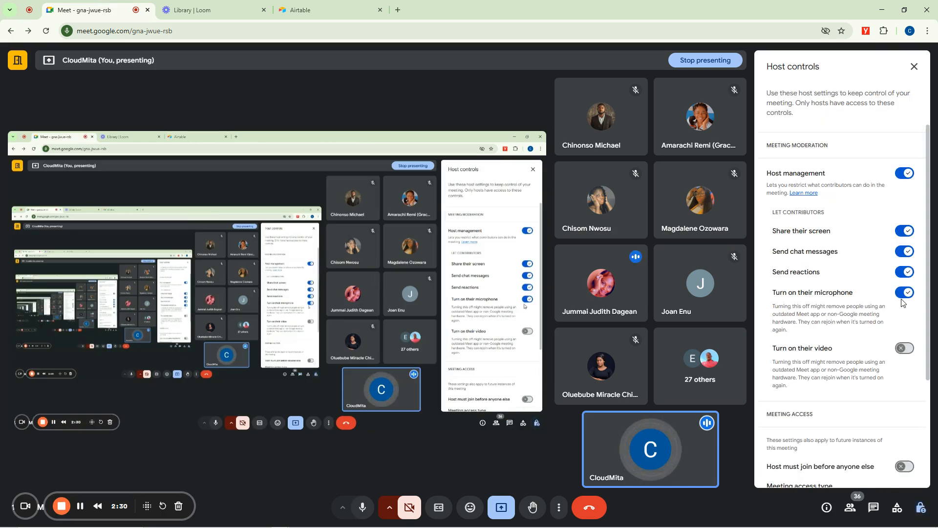
pyautogui.click(304, 9)
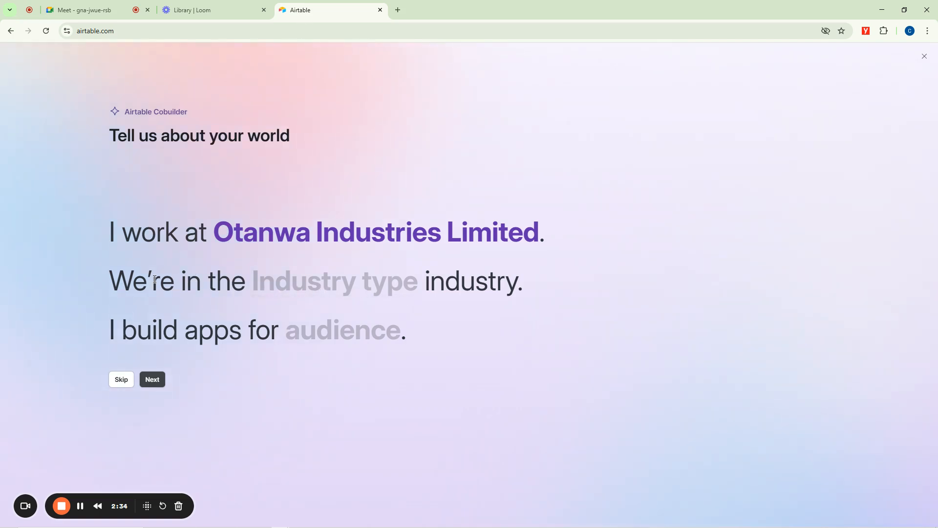
# Set the industry type to IT and the audience to Students, and continue to the app builder.
pyautogui.moveTo(109, 286); pyautogui.dragTo(394, 301)
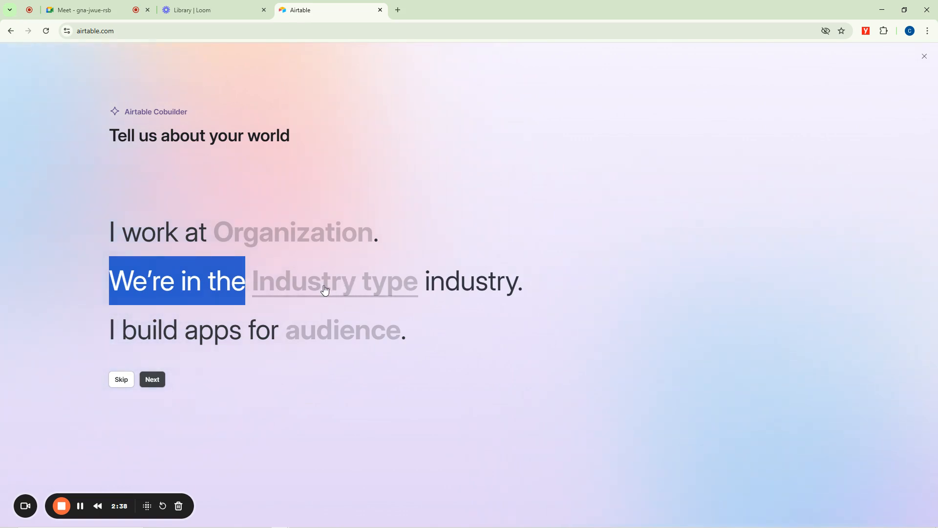
pyautogui.click(322, 289)
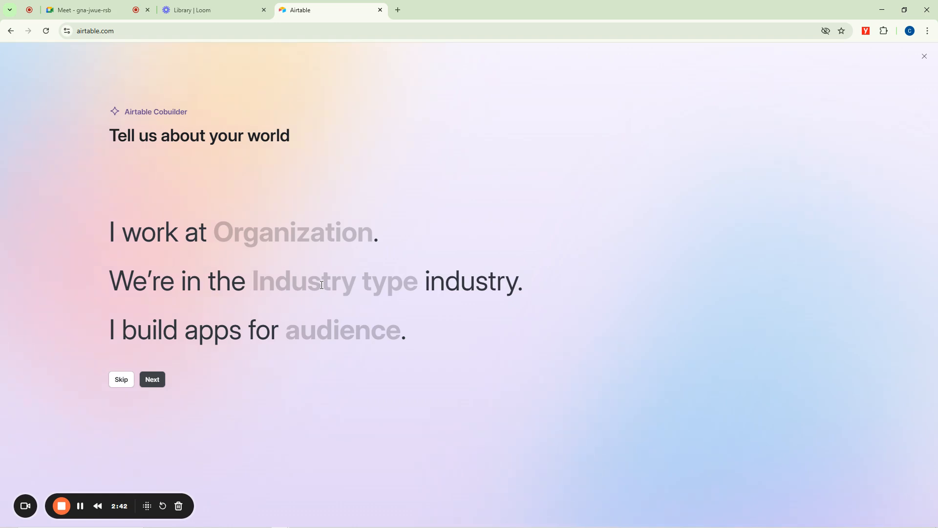
pyautogui.write('IT')
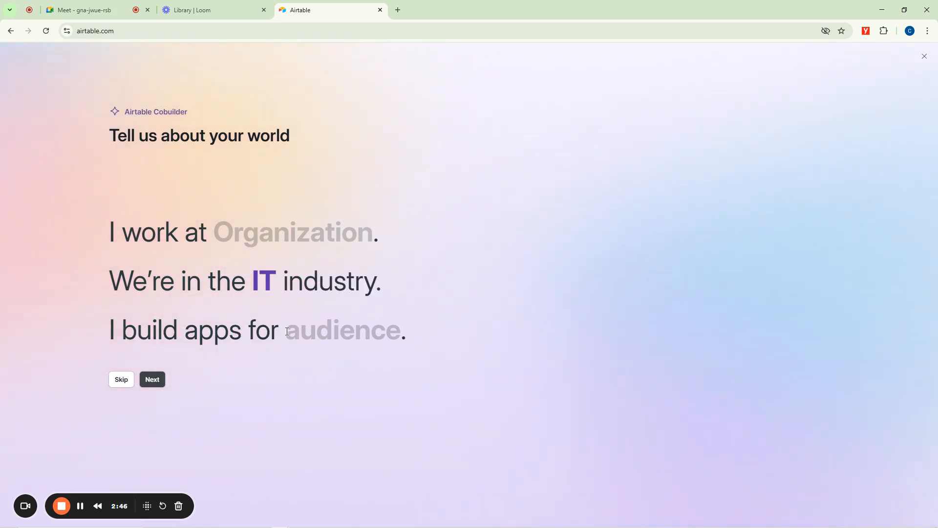
pyautogui.click(352, 336)
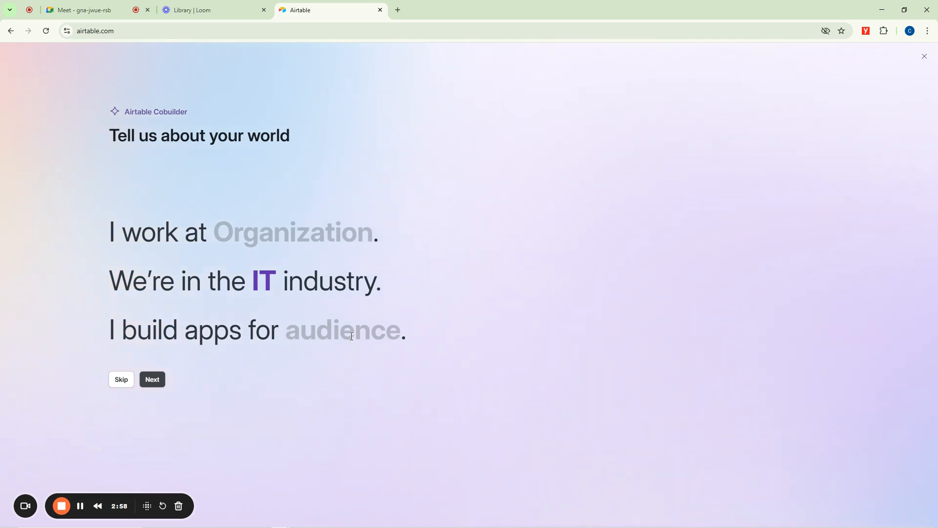
pyautogui.write('Students')
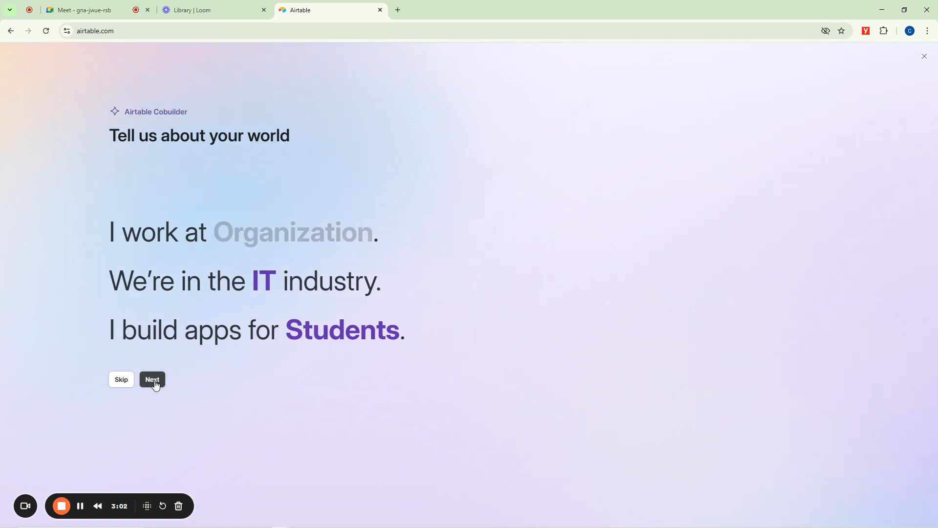
pyautogui.click(155, 383)
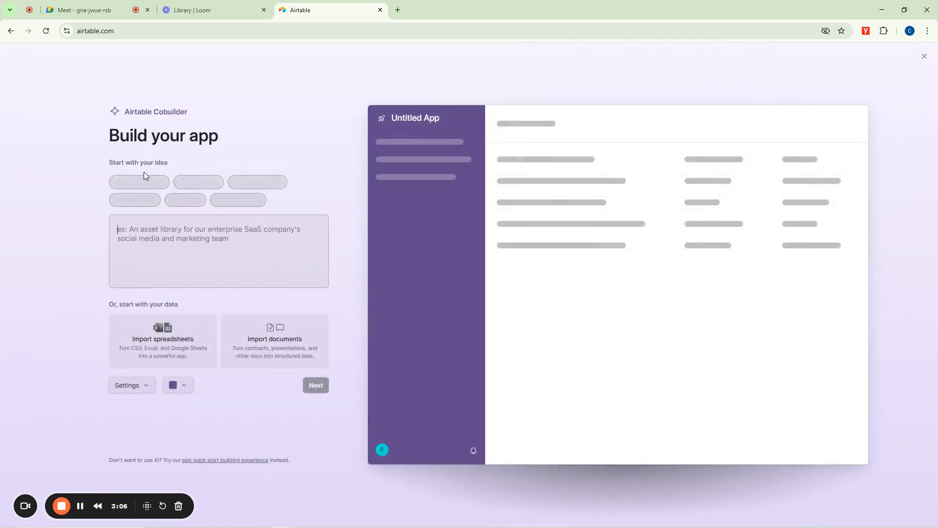
# Choose the suggested Student Project Management idea and create the app with the preselected objects.
pyautogui.moveTo(106, 160); pyautogui.dragTo(172, 162)
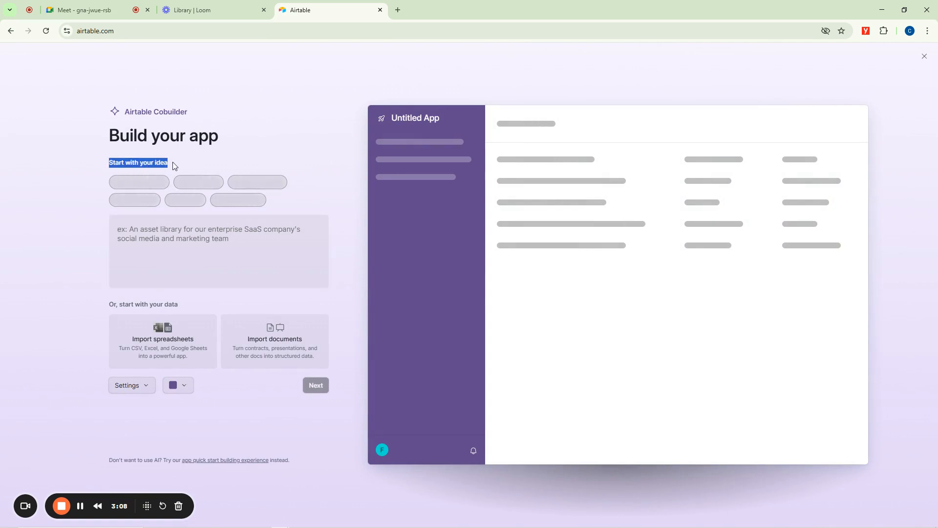
pyautogui.click(264, 185)
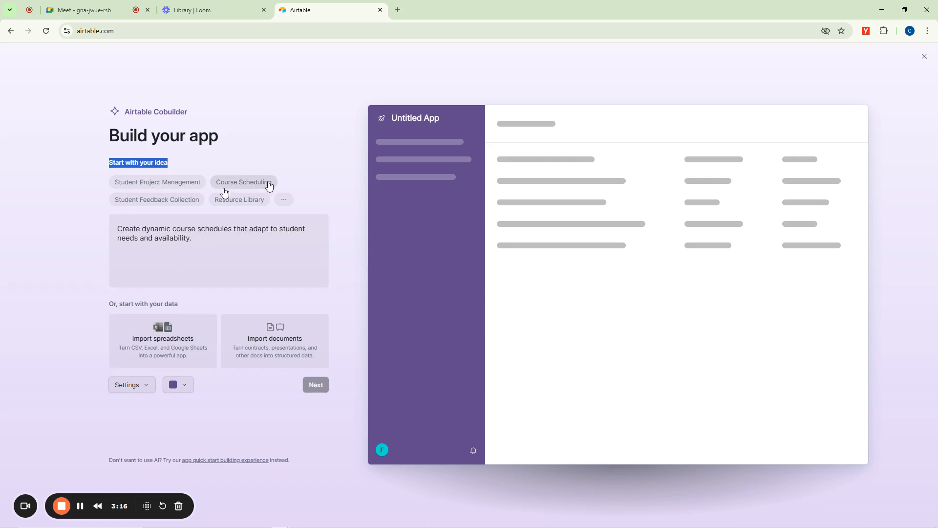
pyautogui.click(153, 187)
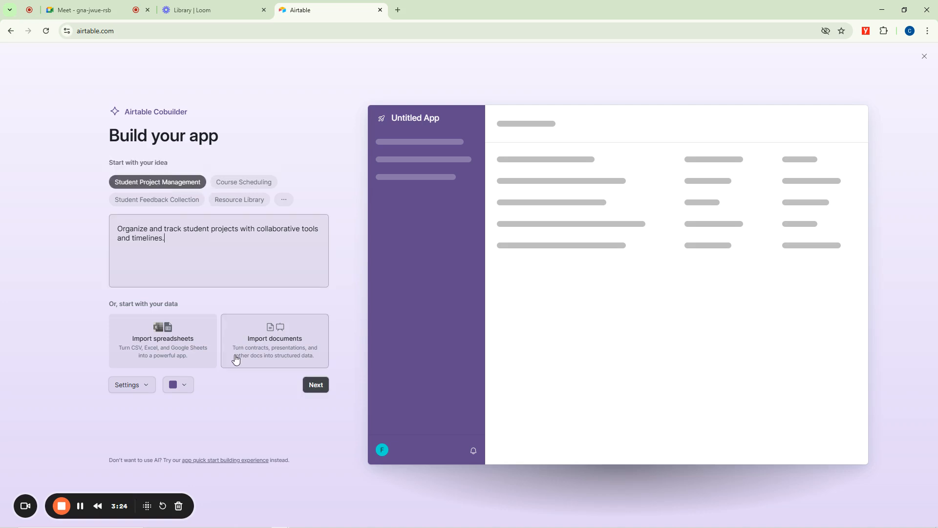
pyautogui.click(316, 385)
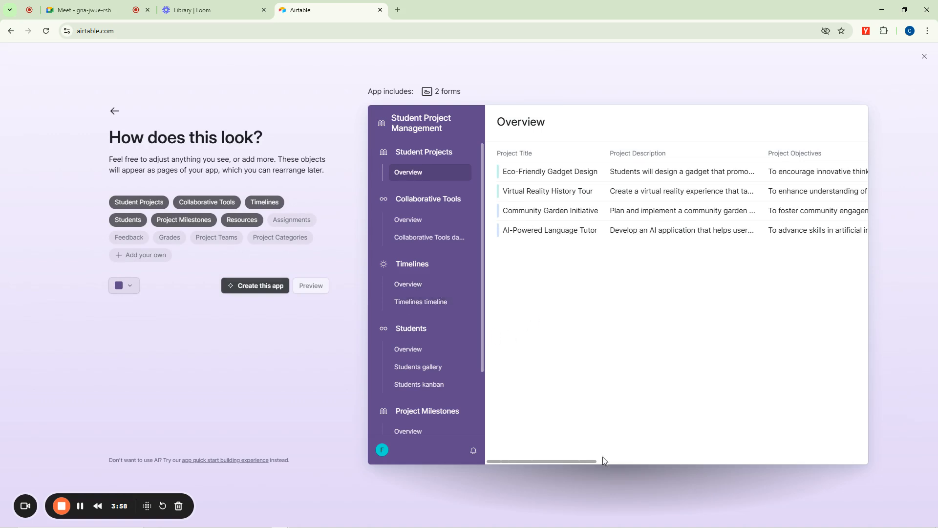
pyautogui.moveTo(587, 461); pyautogui.dragTo(555, 442)
pyautogui.click(258, 288)
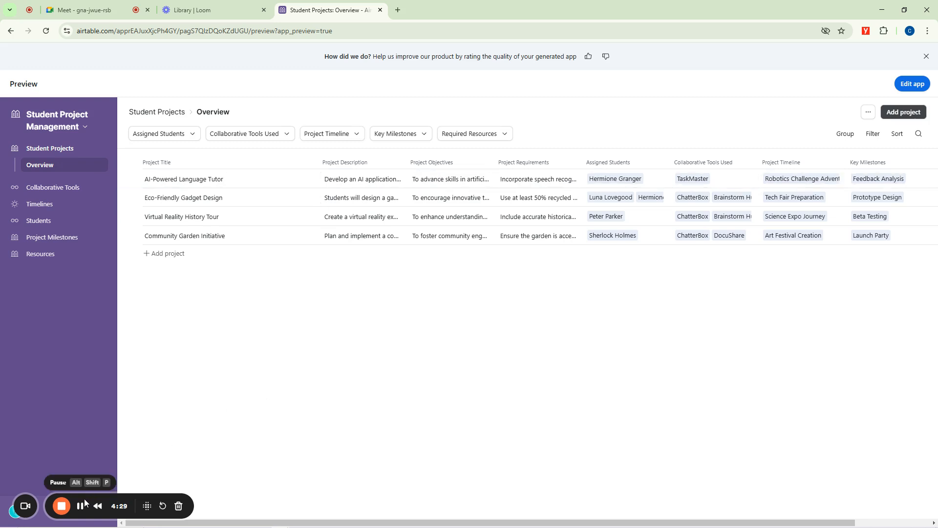
# Examine the project titles and descriptions in the Student Projects overview of the generated app.
pyautogui.moveTo(84, 498); pyautogui.dragTo(783, 415)
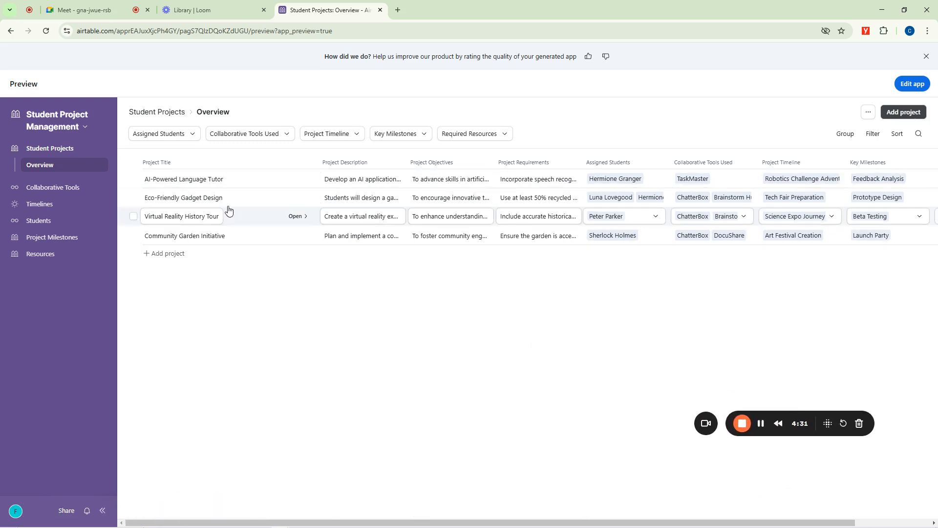
pyautogui.click(157, 179)
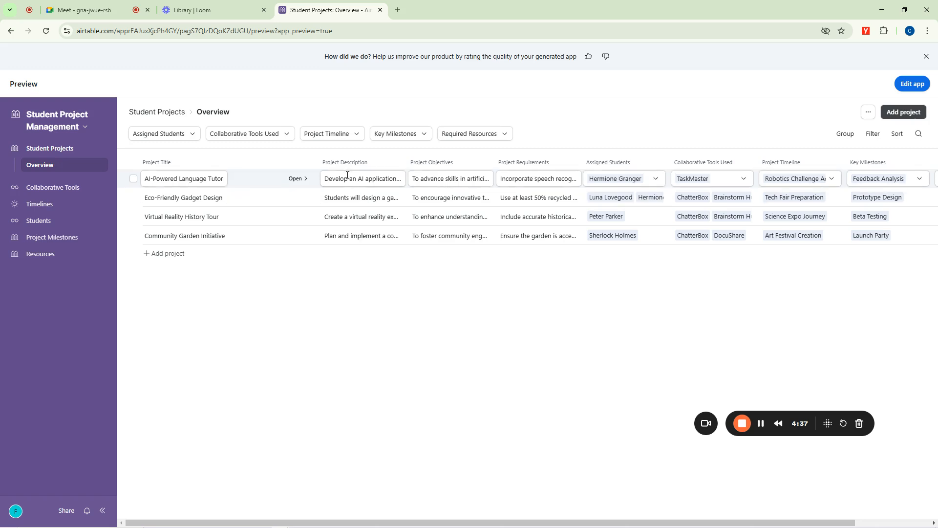
pyautogui.click(351, 198)
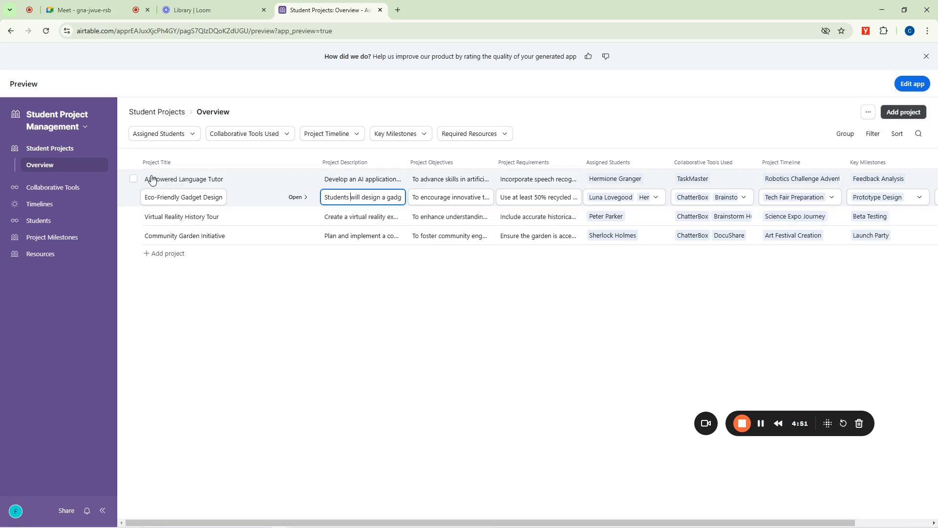
# Add a new project titled "Egusi Soup" to the end of the Student Projects overview.
pyautogui.click(176, 255)
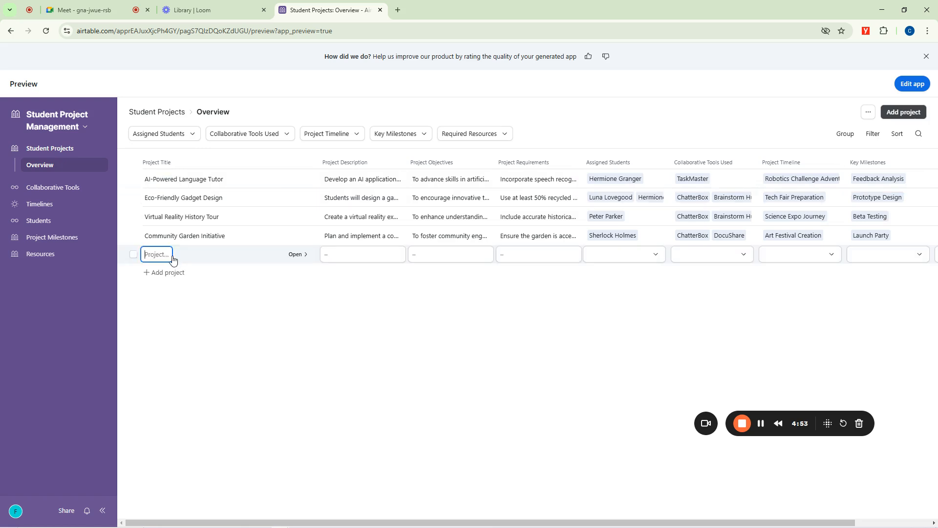
pyautogui.write('Egusi Soup')
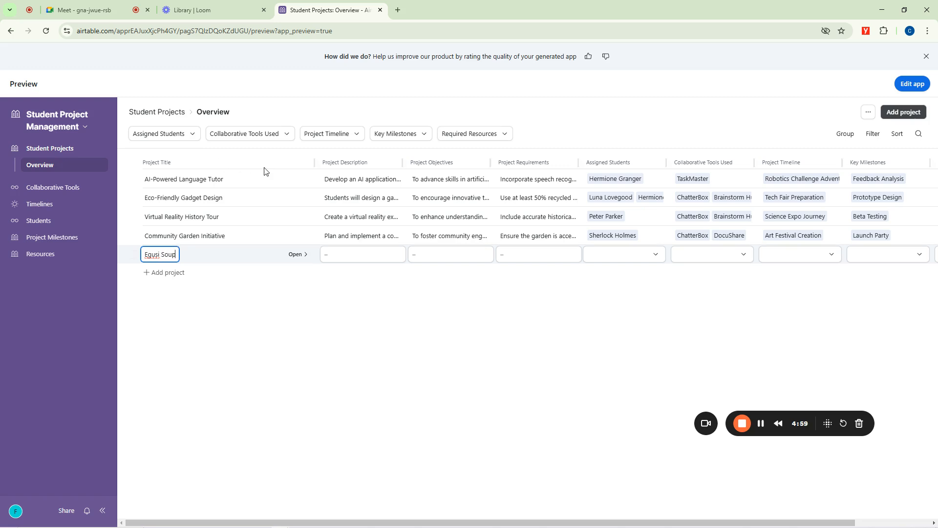
# Set the Egusi Soup project's description to "Egusi soup with Goat Meat".
pyautogui.click(356, 256)
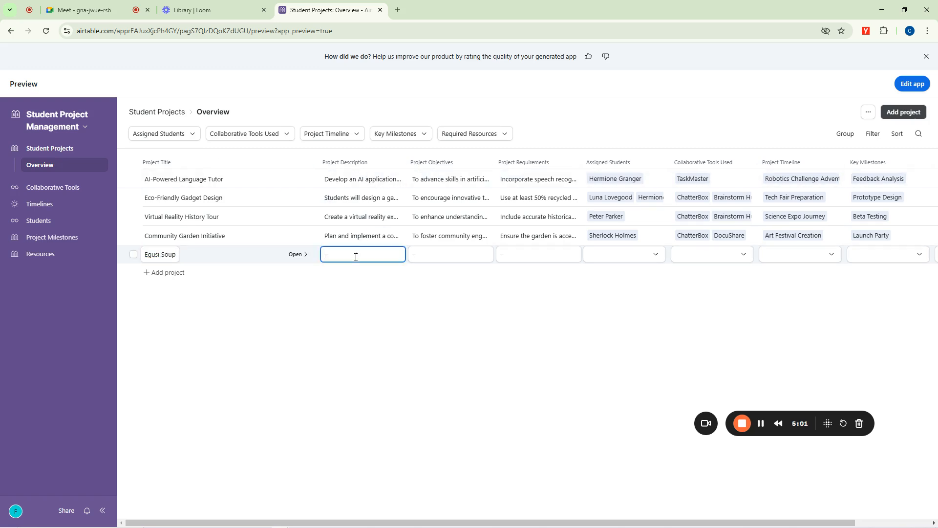
pyautogui.write('Egusi wsoup with Goat Meaat')
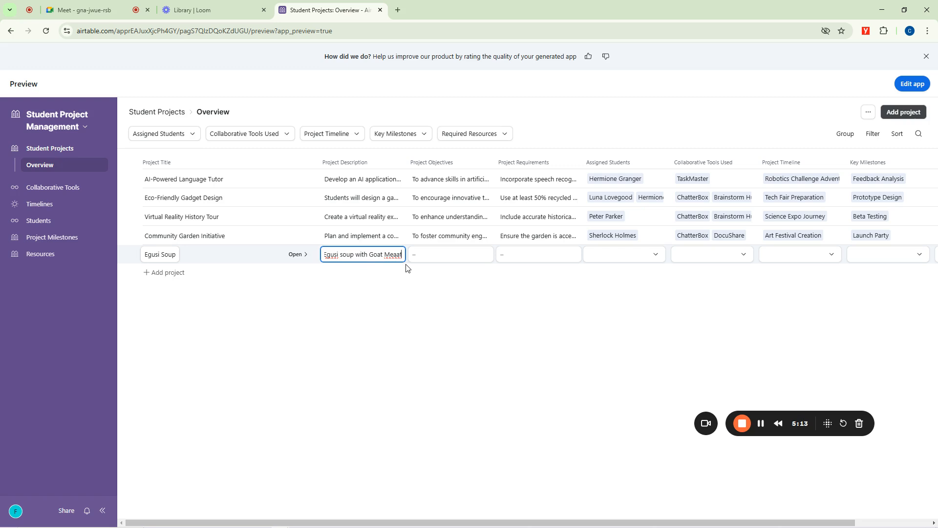
pyautogui.press('Left')
pyautogui.press('BackSpace')
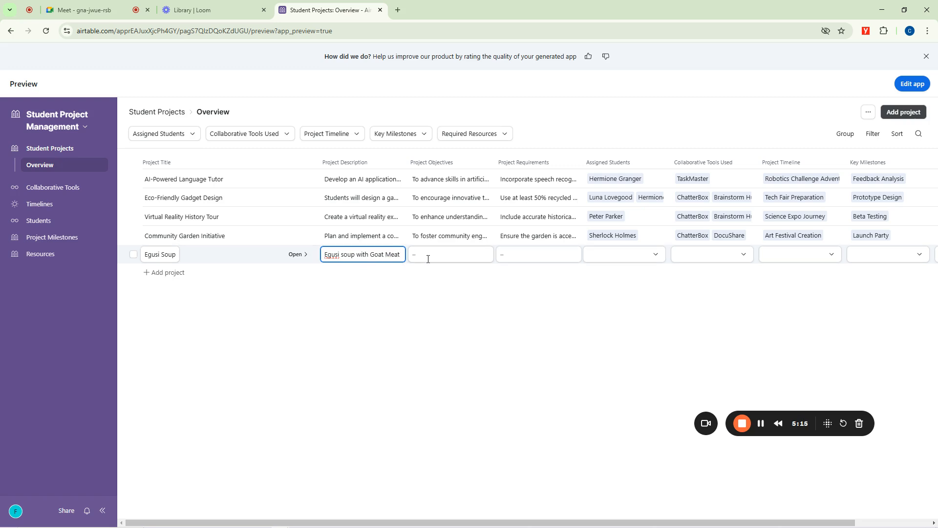
# Set the Egusi Soup project's objectives to "To make a delicious egusi soup".
pyautogui.click(443, 255)
pyautogui.write('To make')
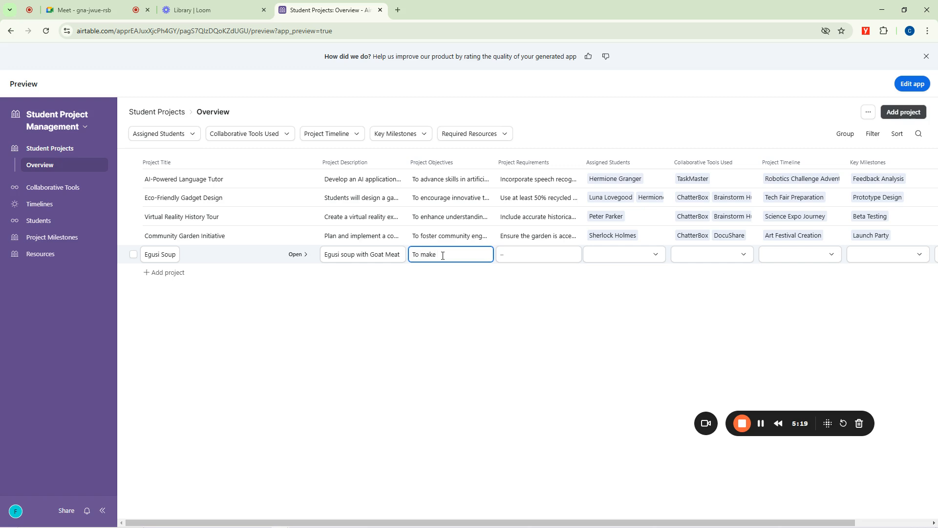
pyautogui.write(' a Delicious egusi soup')
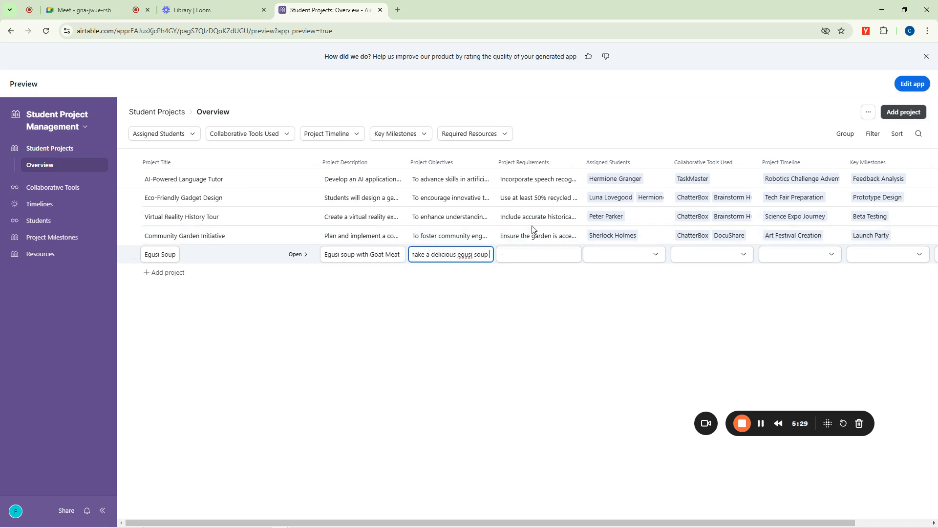
# Set the Egusi Soup project's requirements to "Goat meat, Melon, and Palm Oil".
pyautogui.click(517, 258)
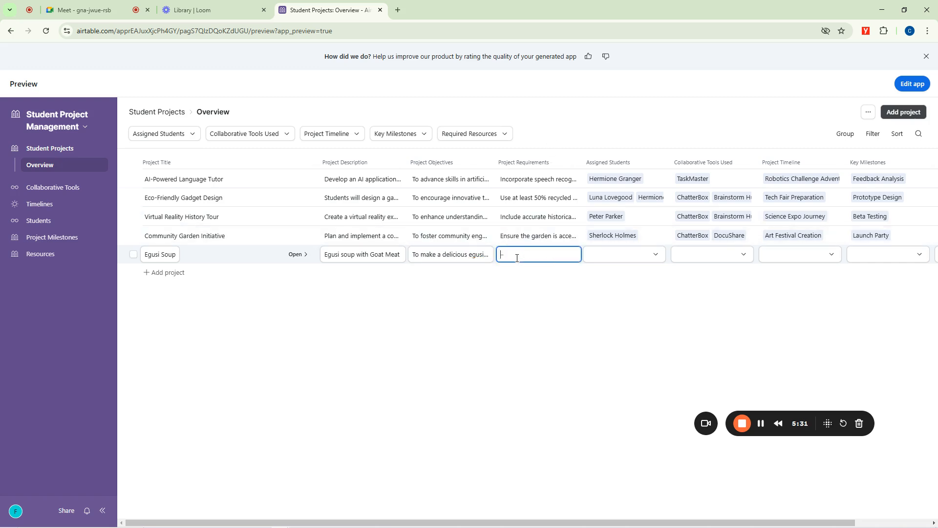
pyautogui.write('Goat meat')
pyautogui.write(', Melon')
pyautogui.write(', and Palm Oil')
pyautogui.click(629, 130)
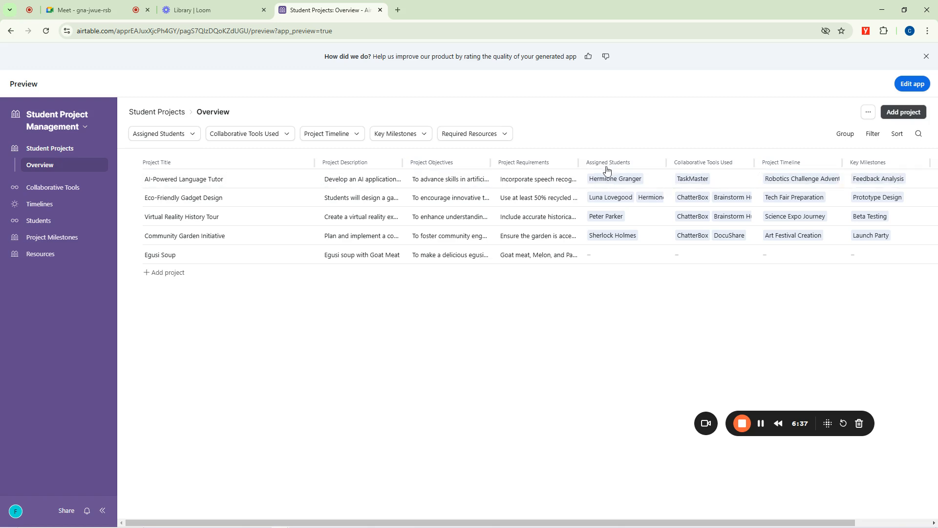
# Assign all five listed students to the Egusi Soup project.
pyautogui.click(606, 254)
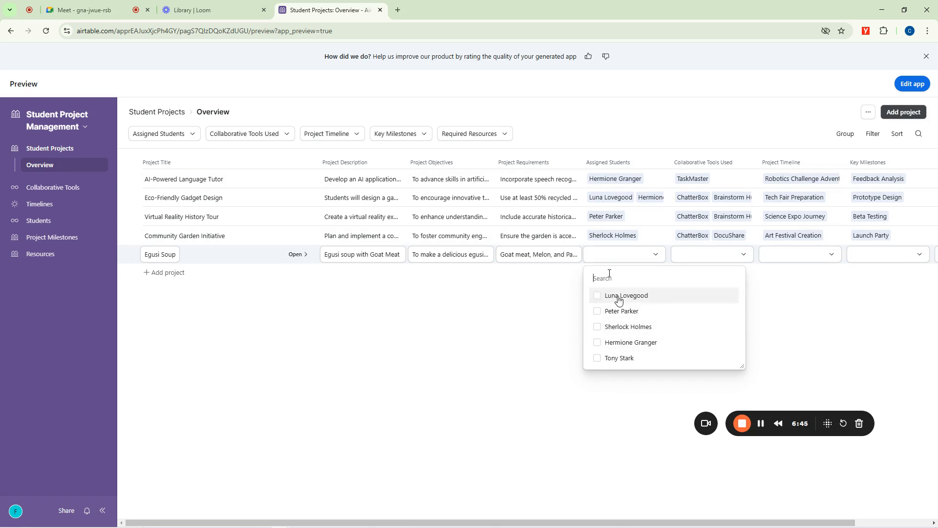
pyautogui.click(610, 254)
pyautogui.click(610, 254)
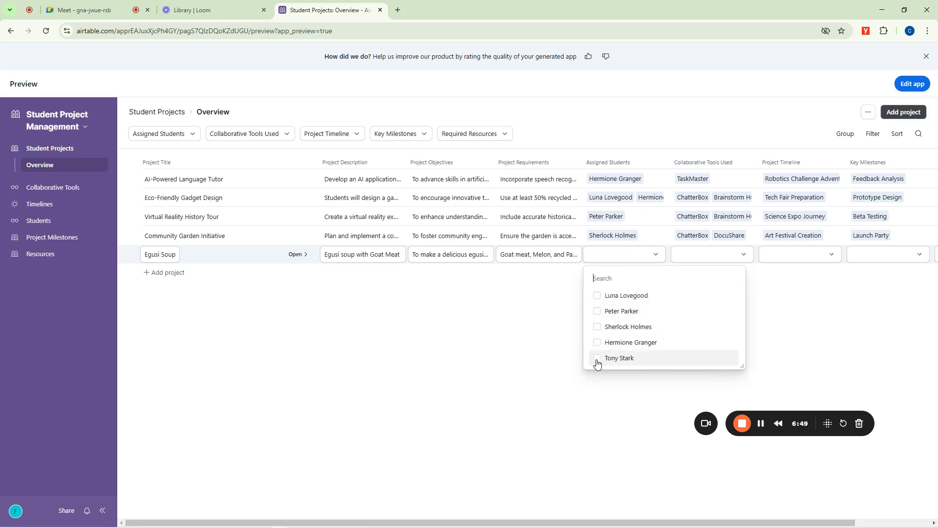
pyautogui.click(599, 358)
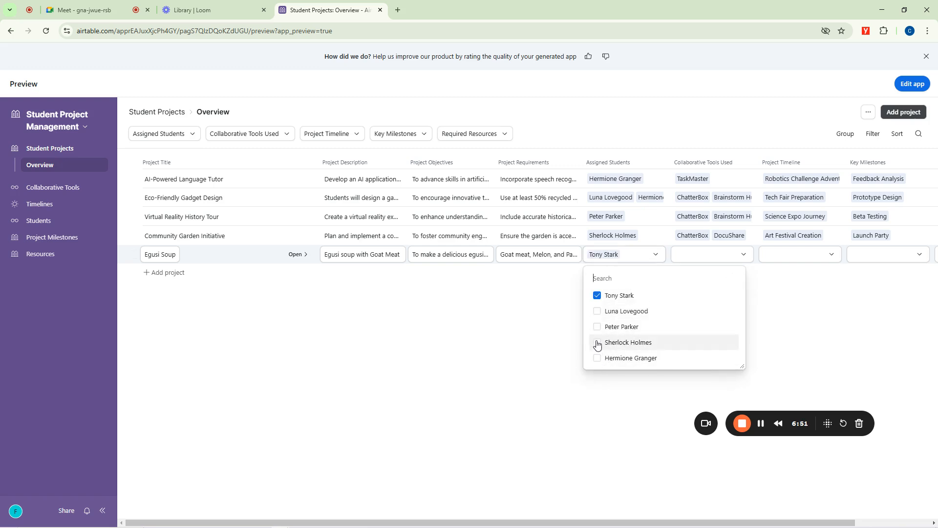
pyautogui.click(598, 344)
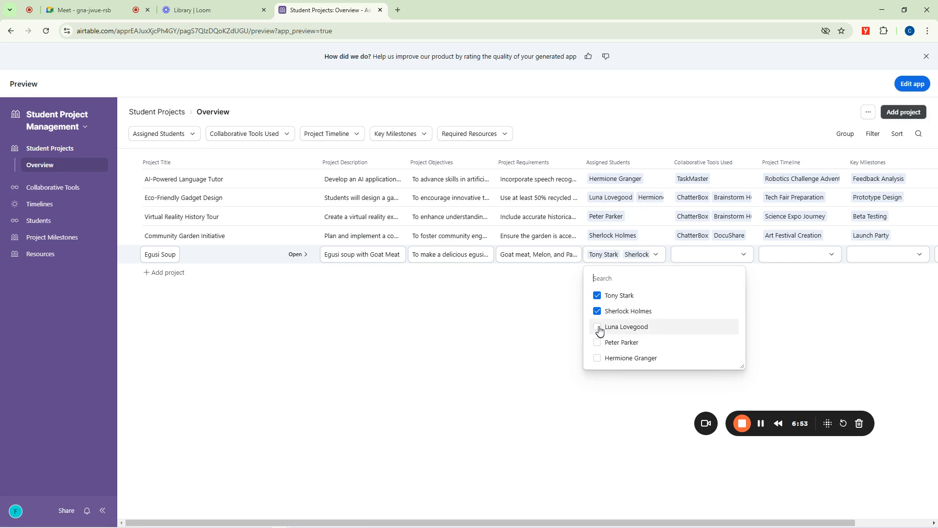
pyautogui.click(598, 328)
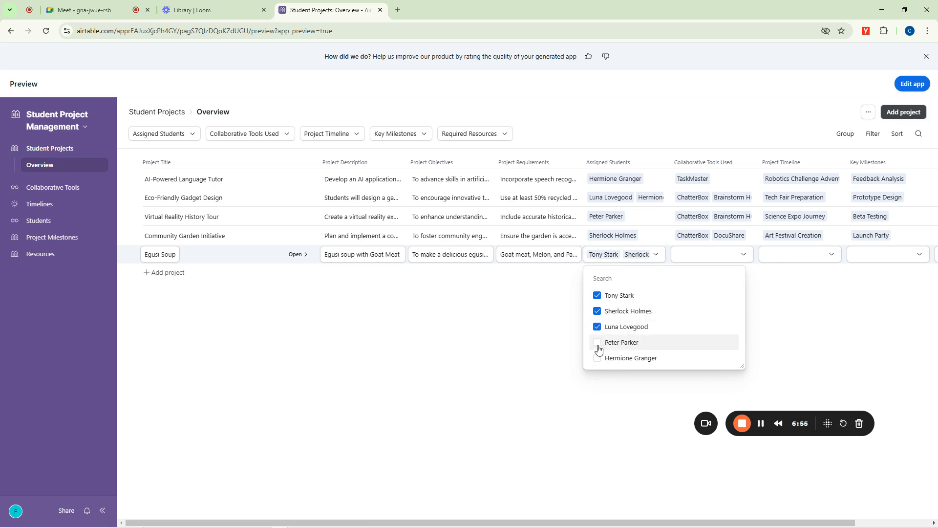
pyautogui.click(598, 344)
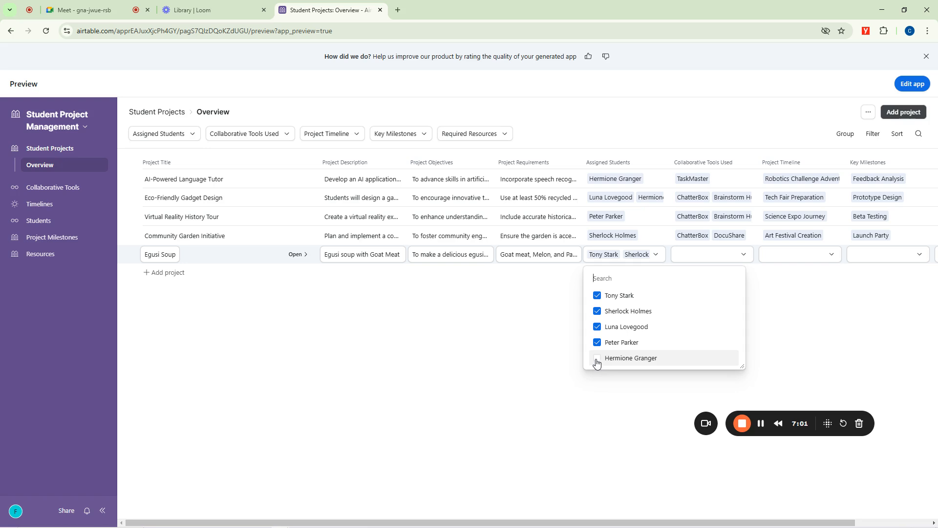
pyautogui.click(597, 362)
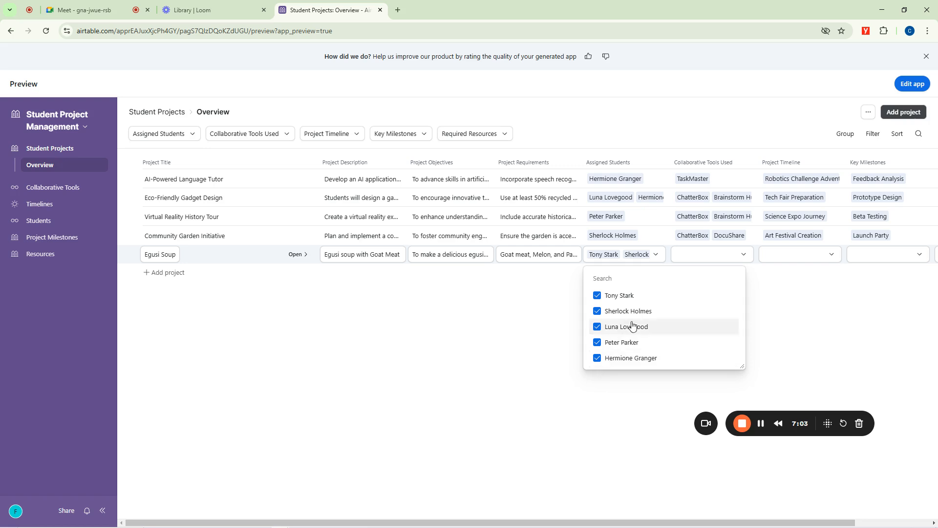
pyautogui.click(557, 336)
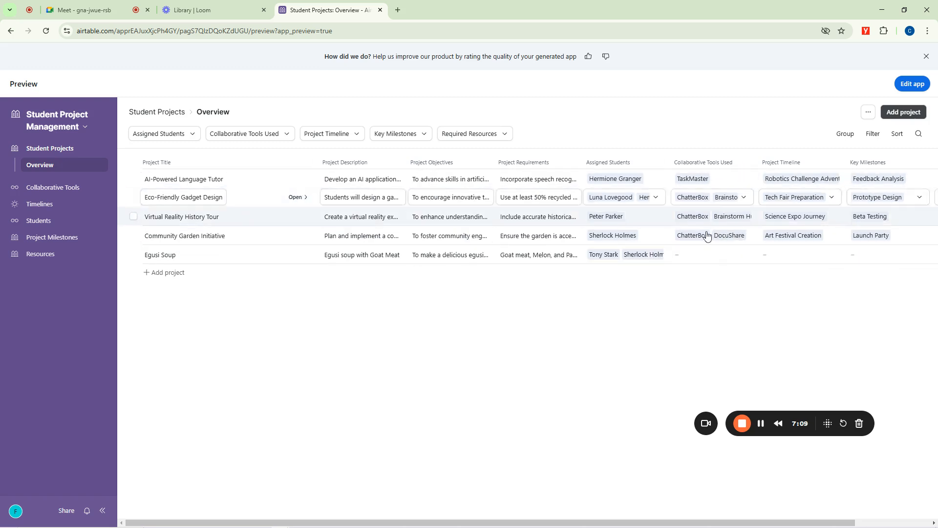
# Select ChatterBox, Brainstorm Hub, DocuShare and TaskMaster as the Egusi Soup project's collaborative tools.
pyautogui.click(703, 254)
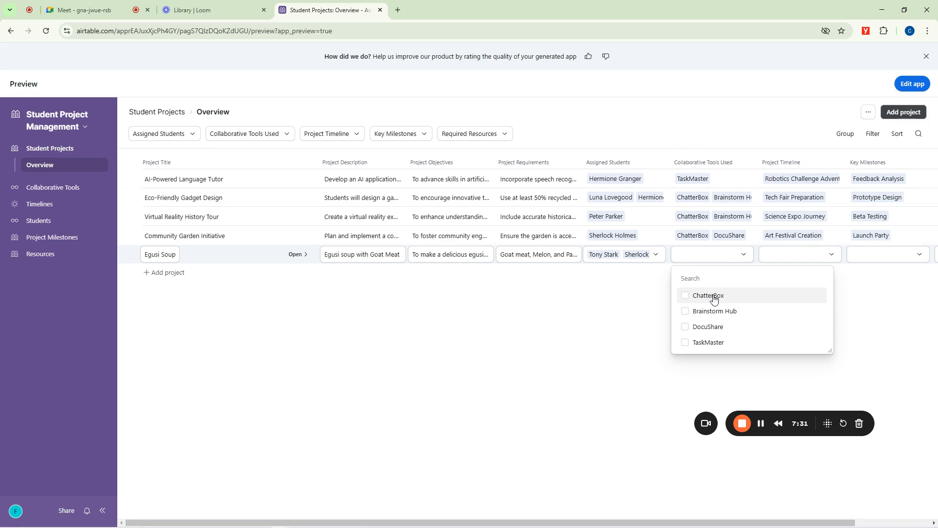
pyautogui.click(709, 133)
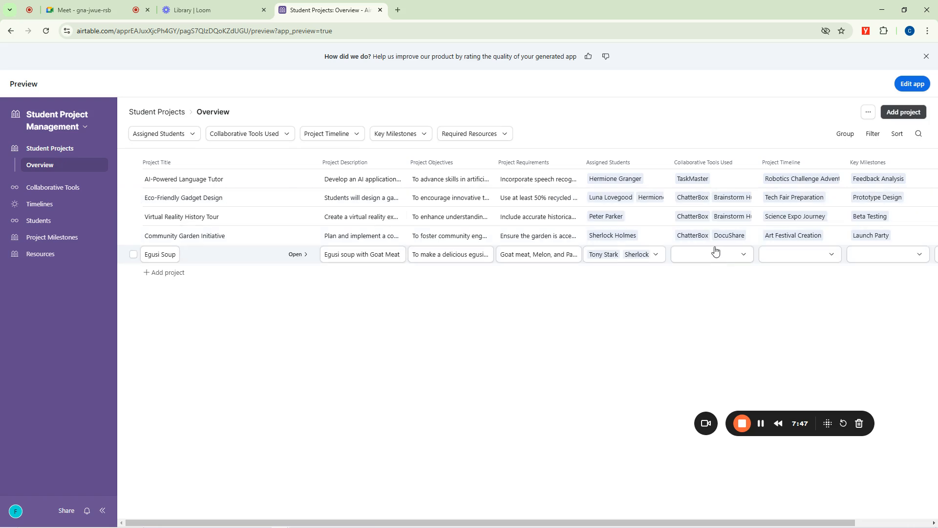
pyautogui.click(705, 254)
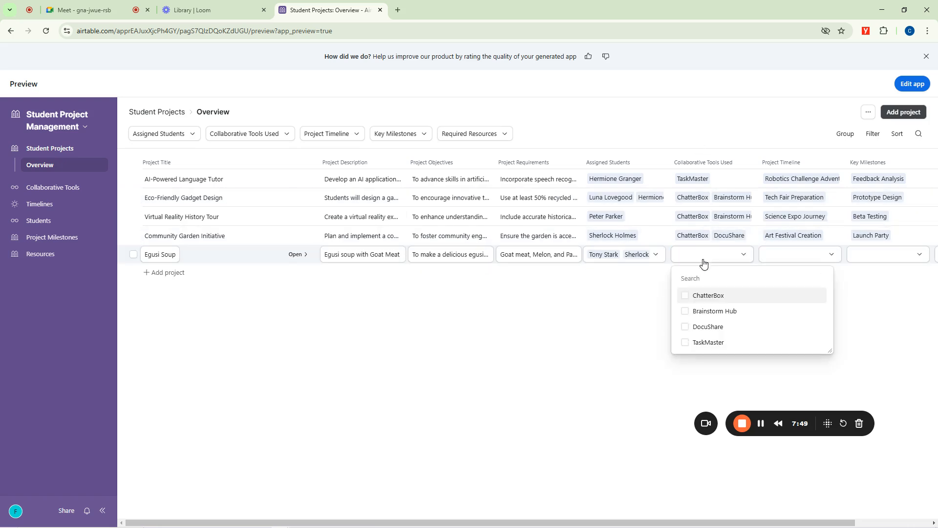
pyautogui.click(685, 297)
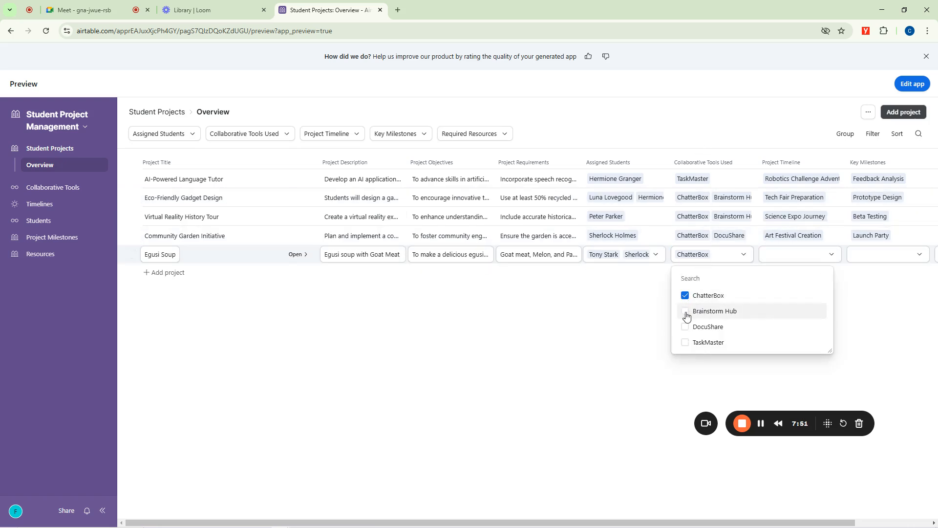
pyautogui.click(686, 316)
pyautogui.click(685, 328)
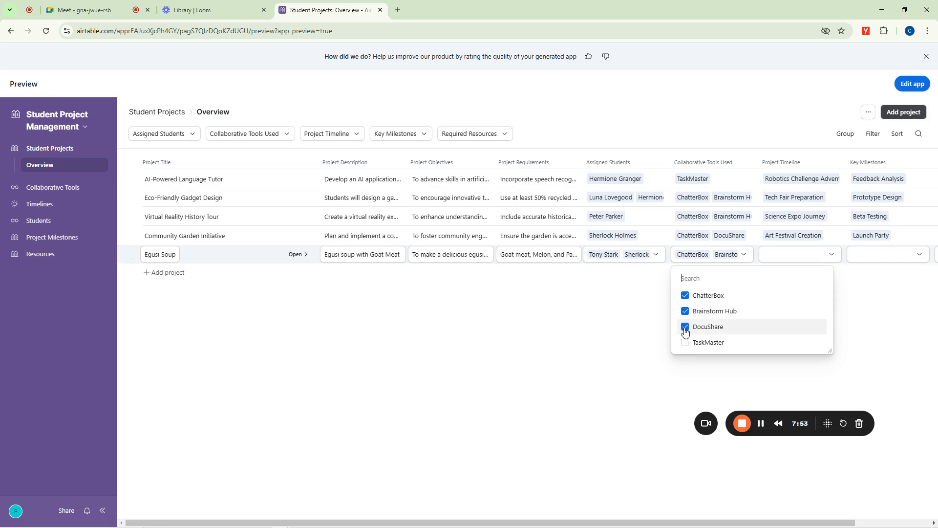
pyautogui.click(685, 344)
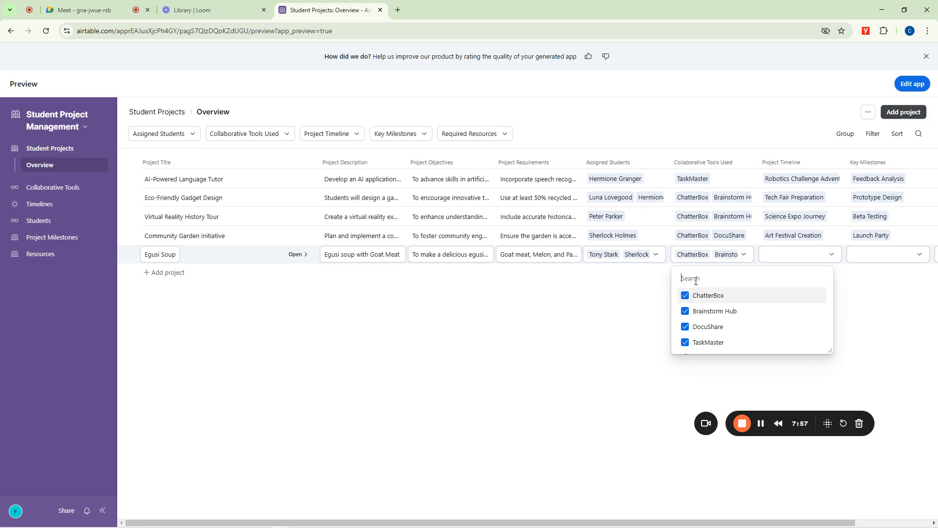
# Create a new collaborative tool named "google meet" and link it to the Egusi Soup project.
pyautogui.write('gpo')
pyautogui.press('BackSpace')
pyautogui.press('BackSpace')
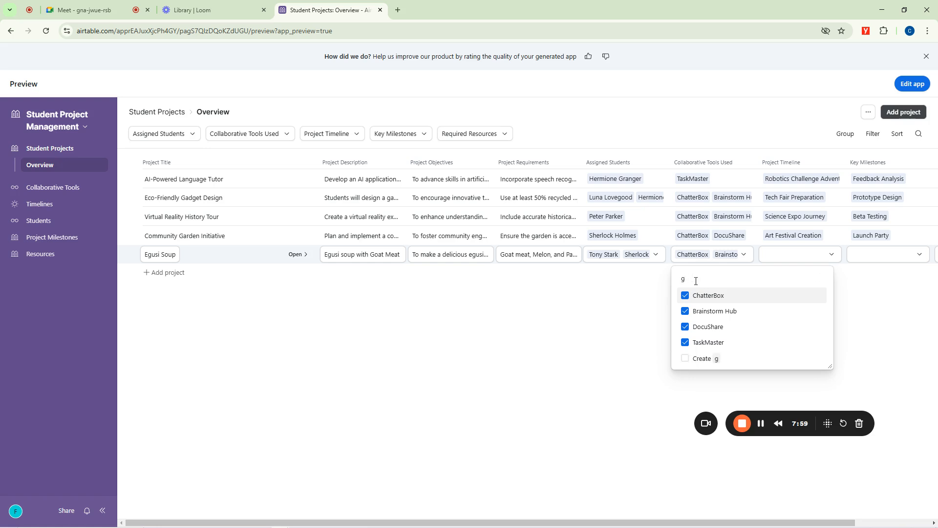
pyautogui.write('oogle')
pyautogui.write(' ,e')
pyautogui.write(' meet')
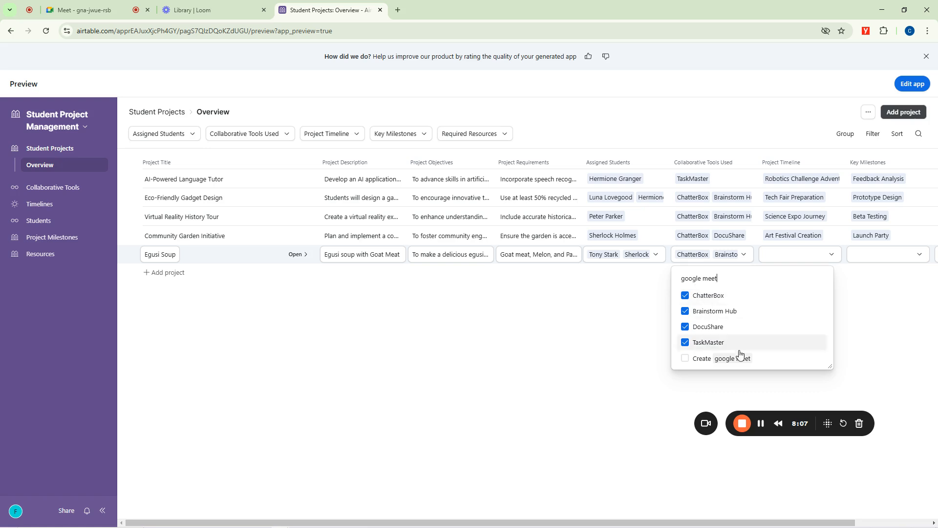
pyautogui.click(690, 358)
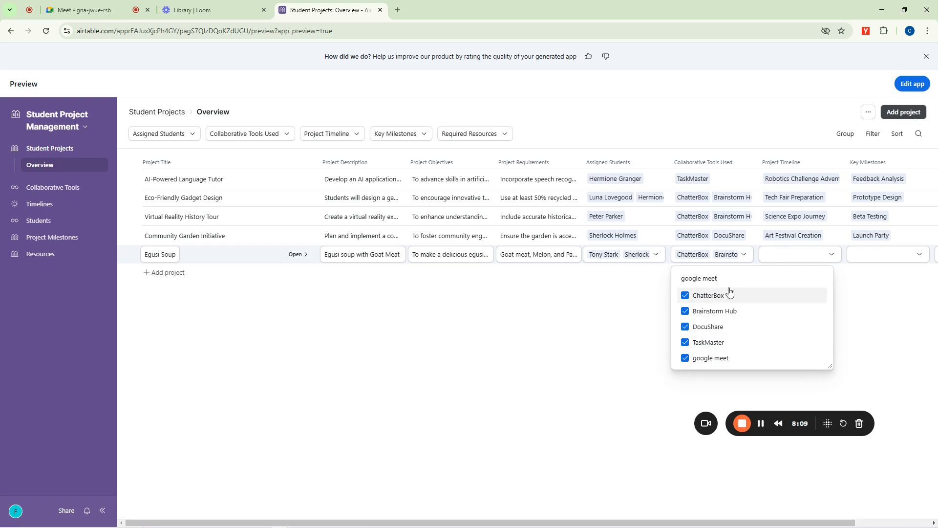
pyautogui.click(801, 185)
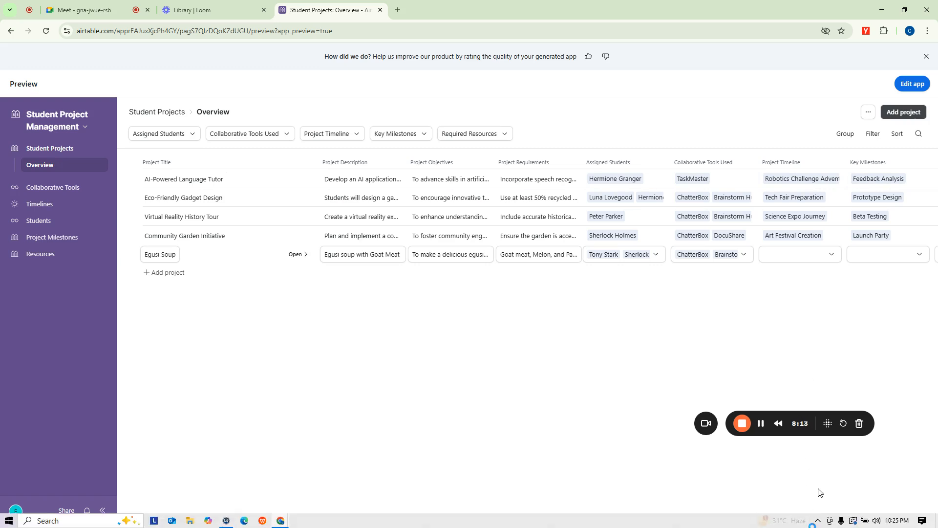
# Set the Egusi Soup project's timeline to Tech Fair Preparation.
pyautogui.moveTo(811, 521); pyautogui.dragTo(912, 520)
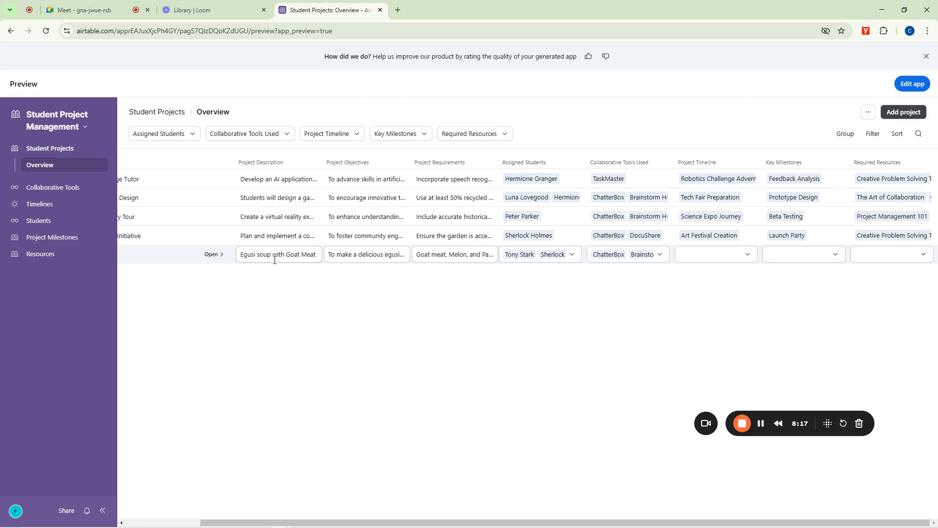
pyautogui.click(706, 259)
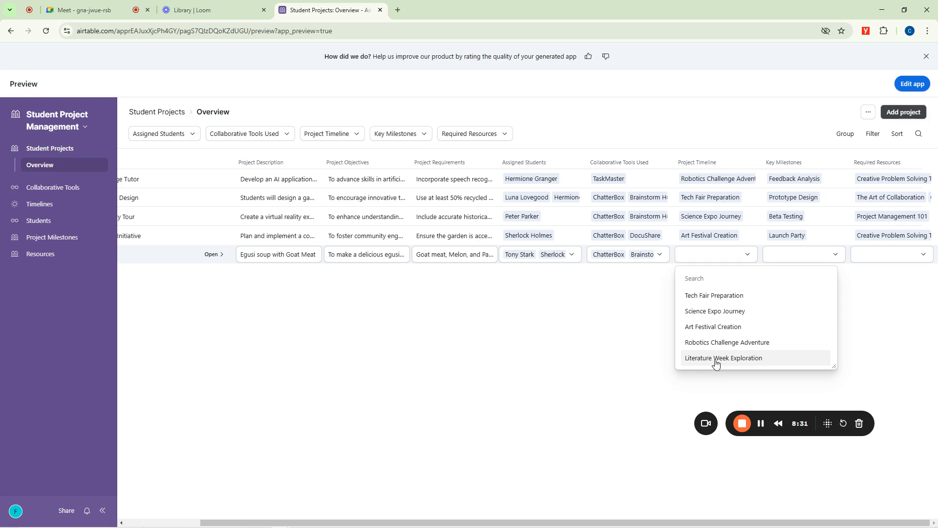
pyautogui.click(715, 296)
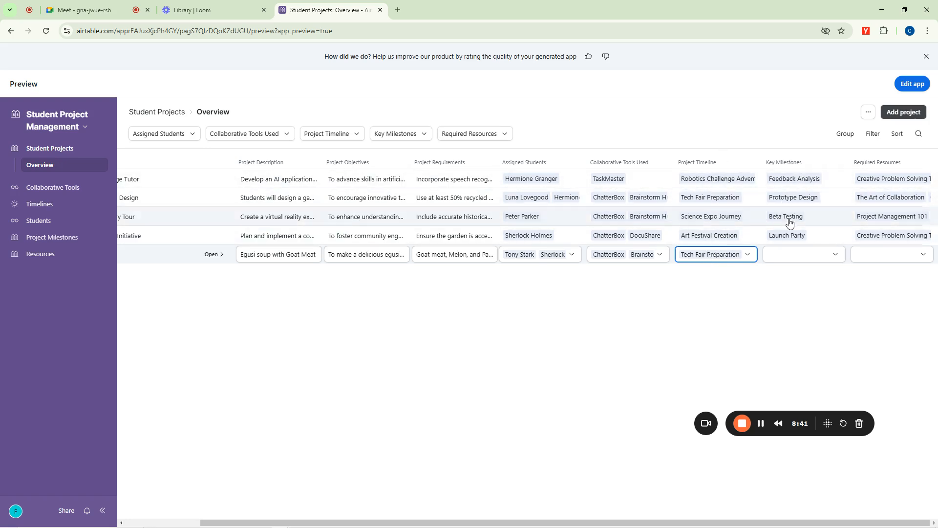
# Select Launch Party and Prototype Design as the Egusi Soup project's key milestones.
pyautogui.click(789, 262)
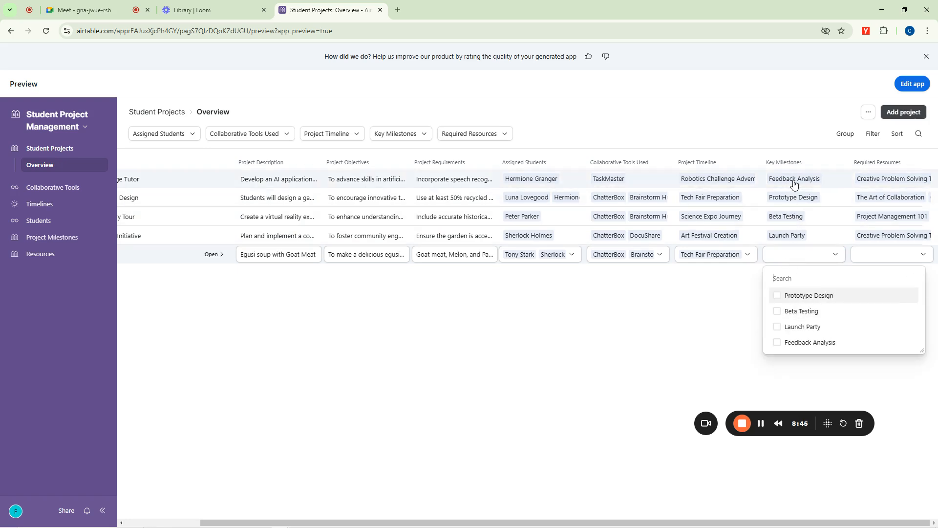
pyautogui.click(777, 328)
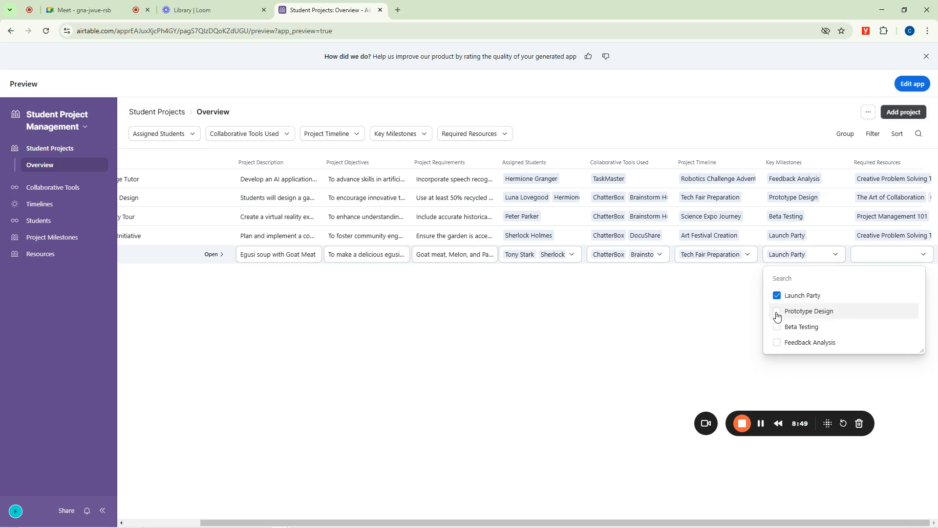
pyautogui.click(776, 310)
pyautogui.click(687, 322)
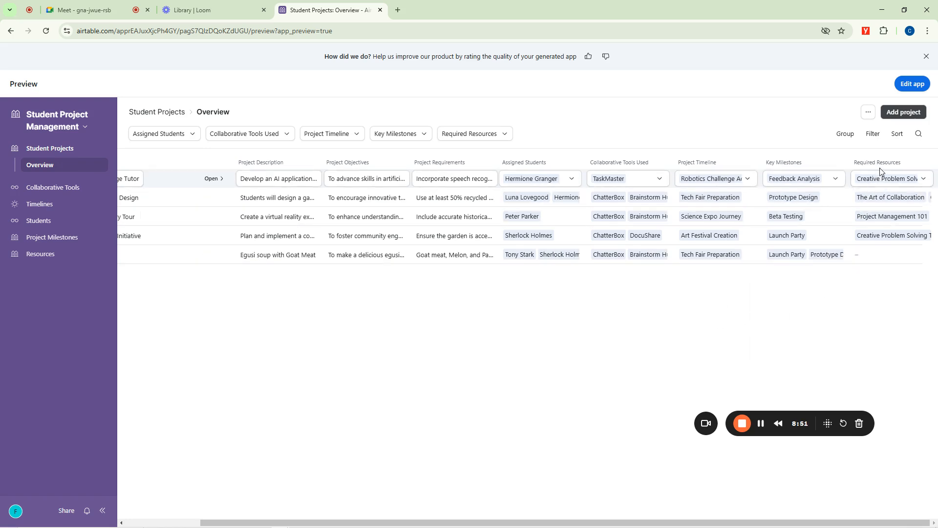
# Select The Art of Collaboration as the Egusi Soup project's required resource.
pyautogui.click(875, 256)
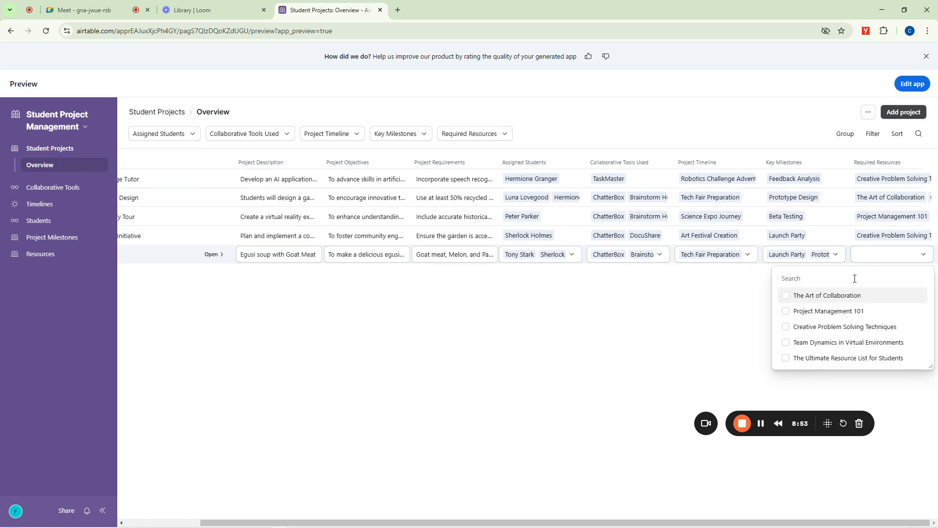
pyautogui.click(786, 295)
pyautogui.click(652, 319)
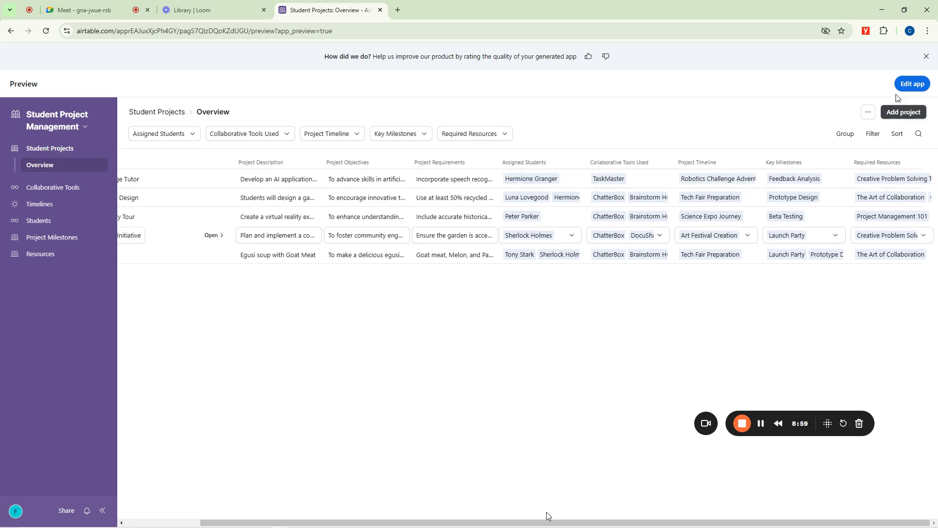
# Look over the Student Projects table and the Students overview, ending back on the Student Projects overview.
pyautogui.moveTo(547, 515); pyautogui.dragTo(316, 521)
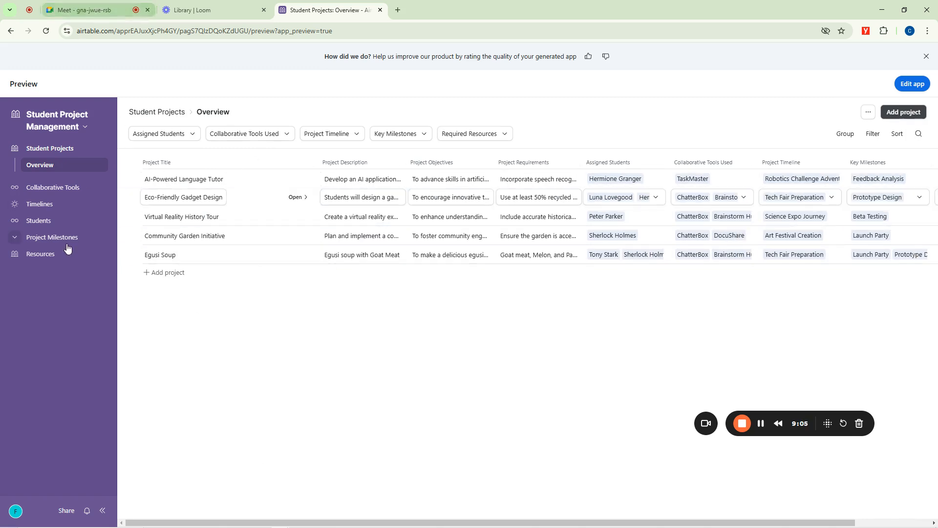
pyautogui.click(38, 221)
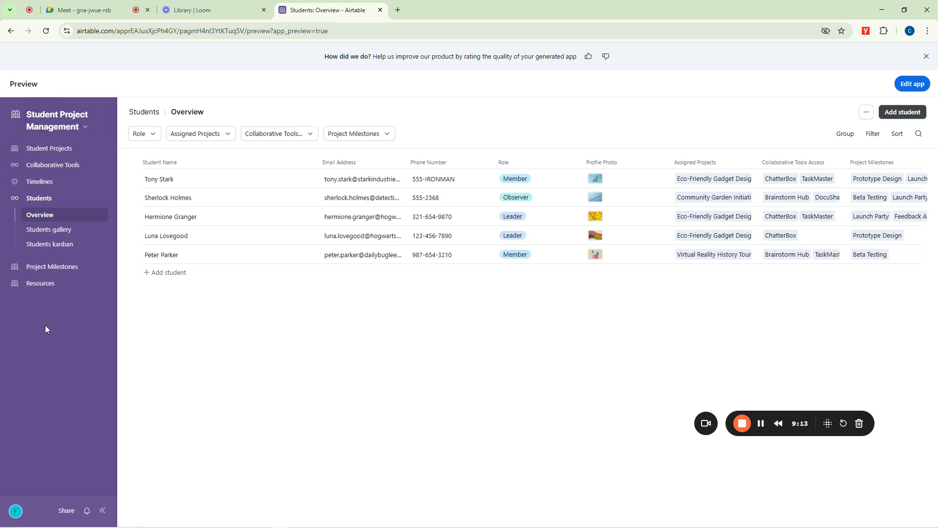
pyautogui.click(43, 150)
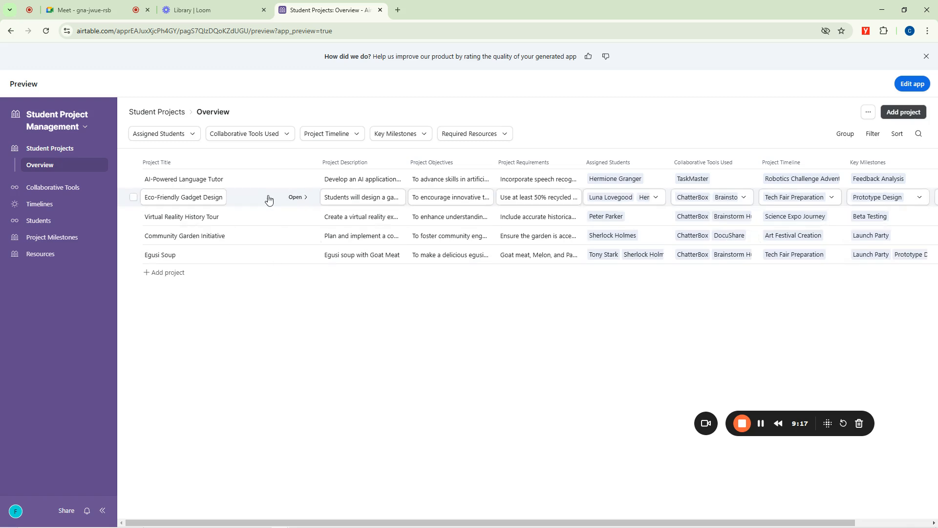
# Add a new record named "PickTime" to the Collaborative Tools overview.
pyautogui.click(41, 191)
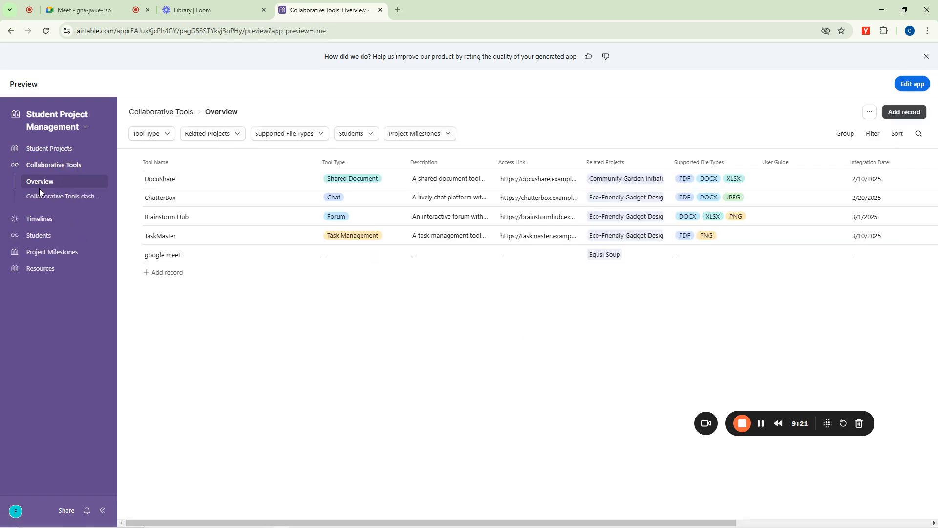
pyautogui.click(160, 273)
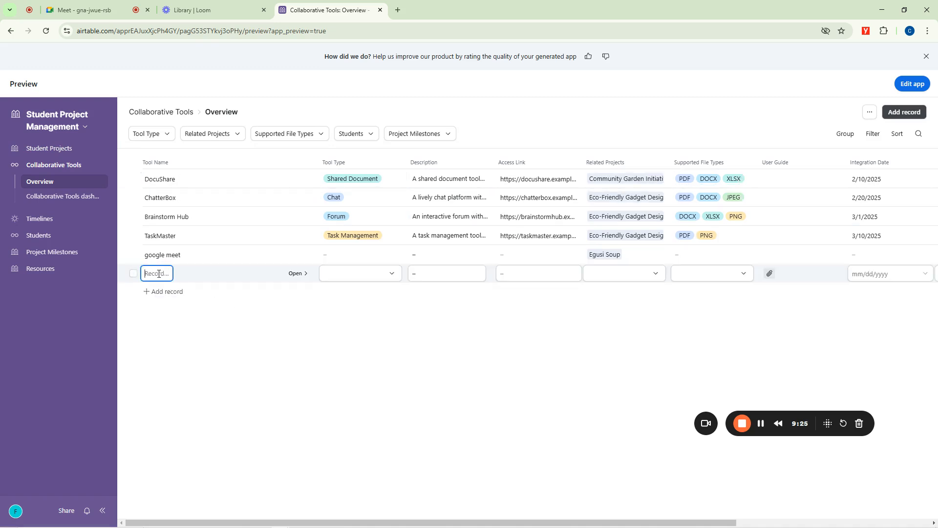
pyautogui.write('Picktime')
pyautogui.press('BackSpace')
pyautogui.press('BackSpace')
pyautogui.press('BackSpace')
pyautogui.write('ime')
# Create a new tool type option "Appointment Scheduling" and assign it to the PickTime record.
pyautogui.click(342, 273)
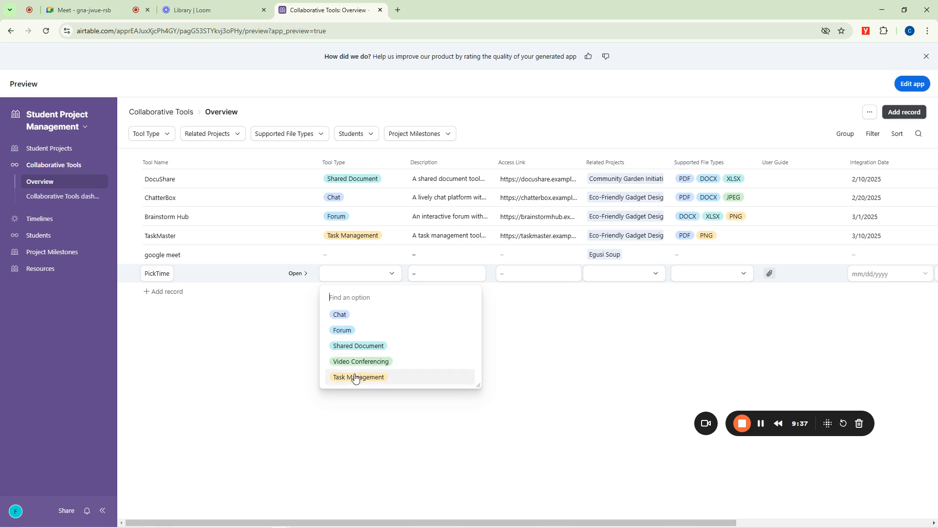
pyautogui.click(349, 273)
pyautogui.click(348, 273)
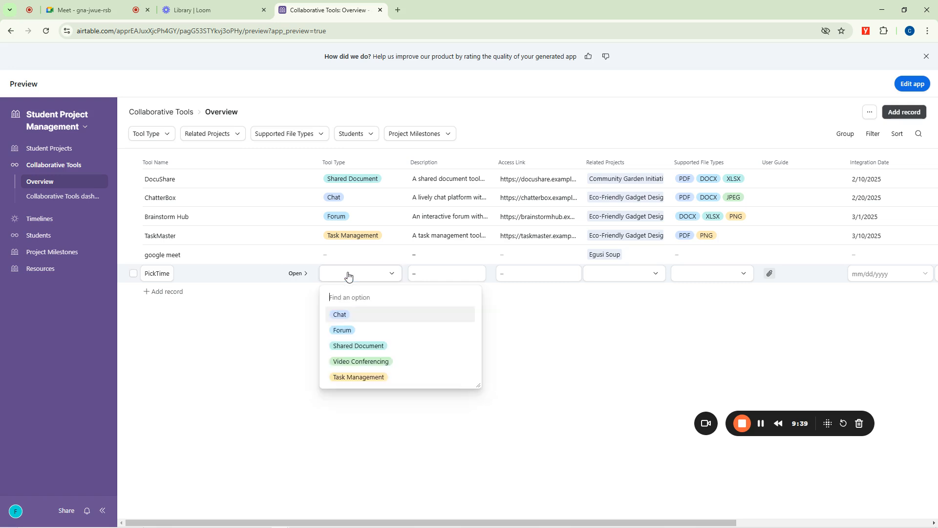
pyautogui.write('App')
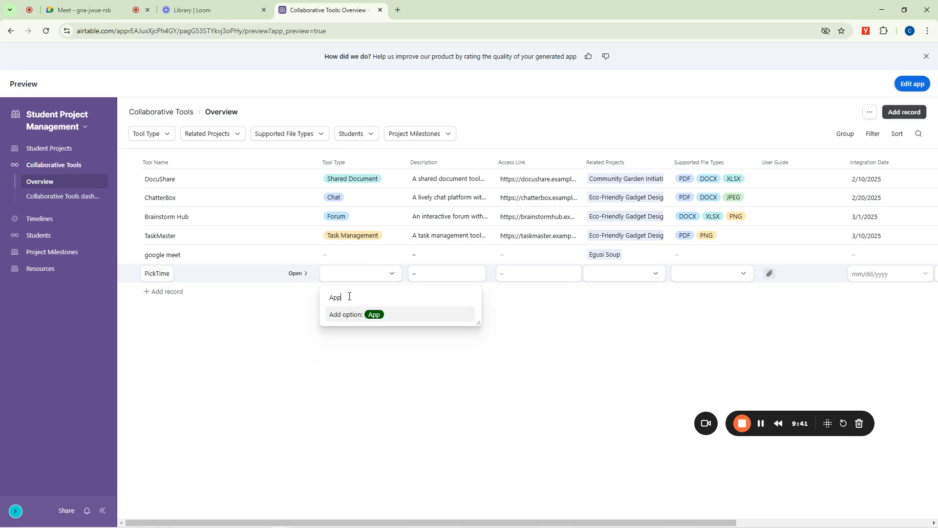
pyautogui.write('ointment Schedulin')
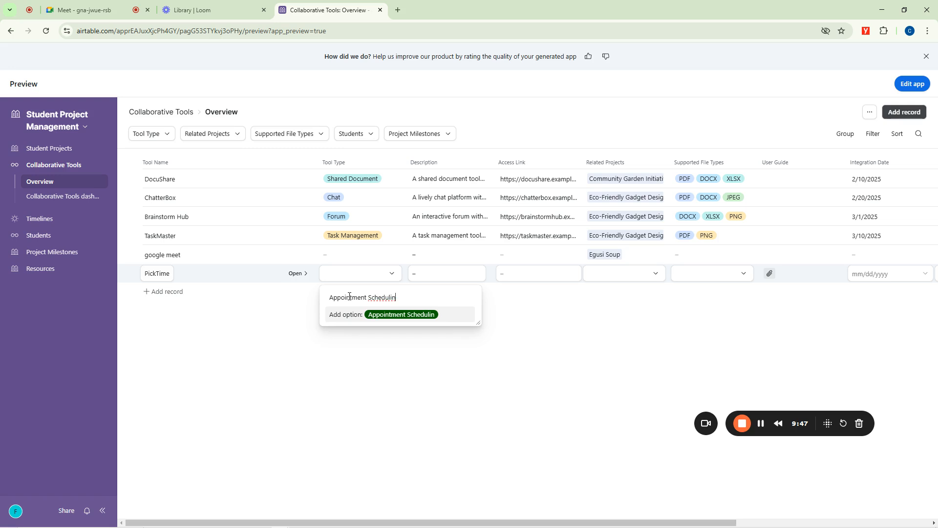
pyautogui.write('g')
pyautogui.press('Return')
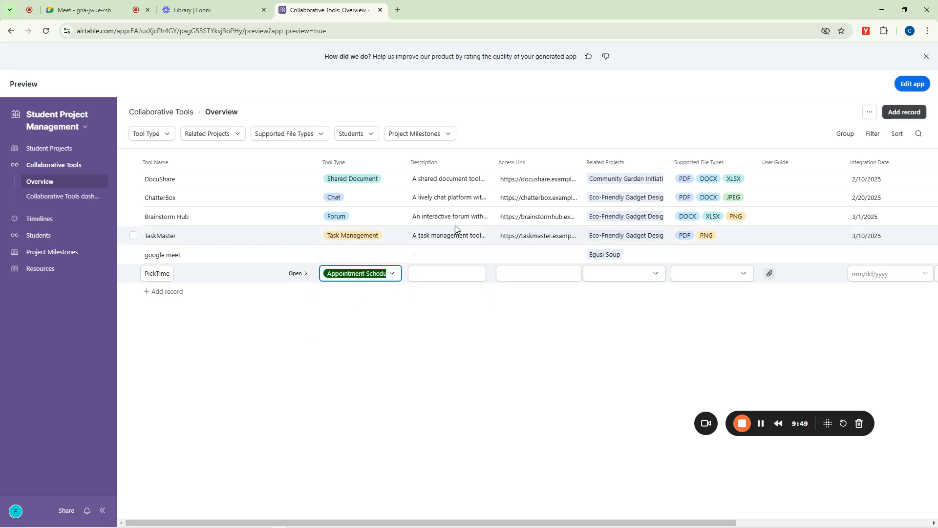
# Enter "To manage Bookings" as the PickTime record's description, leaving its access link empty.
pyautogui.click(448, 273)
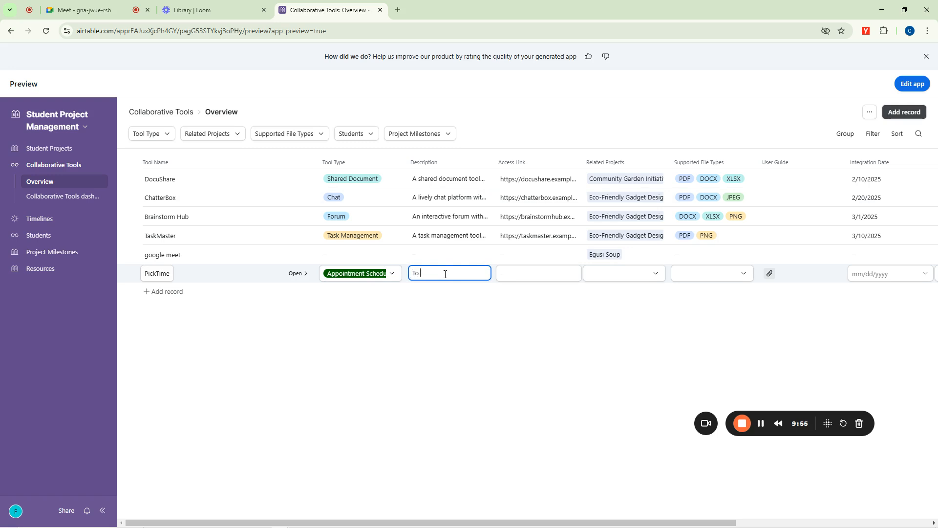
pyautogui.write('To mamaneg')
pyautogui.write('age Bookings')
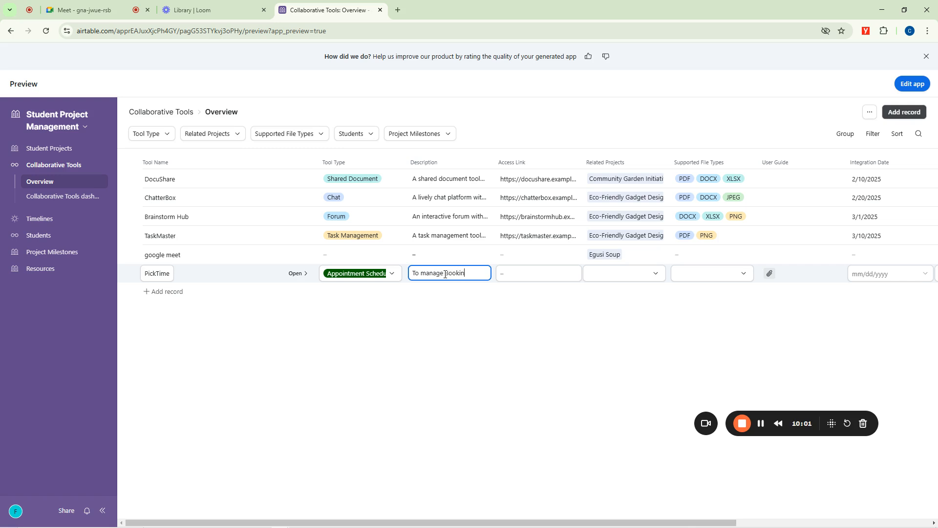
pyautogui.click(525, 278)
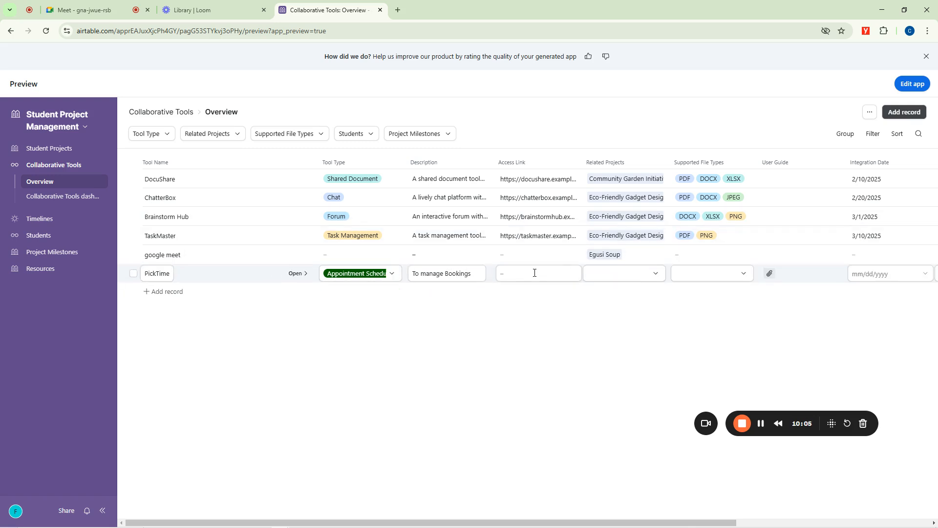
pyautogui.click(535, 273)
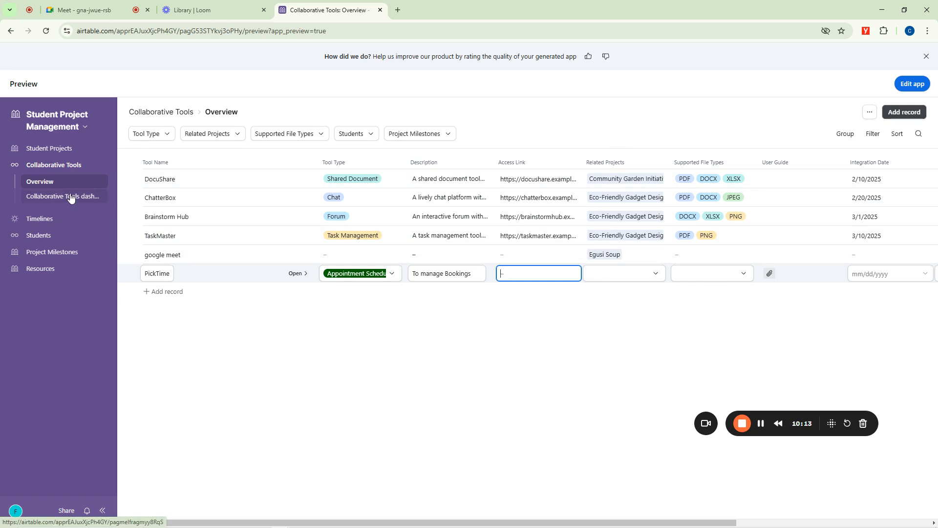
# Examine the charts on the Collaborative Tools dashboard and look over the Timelines and Student Projects overviews.
pyautogui.click(57, 200)
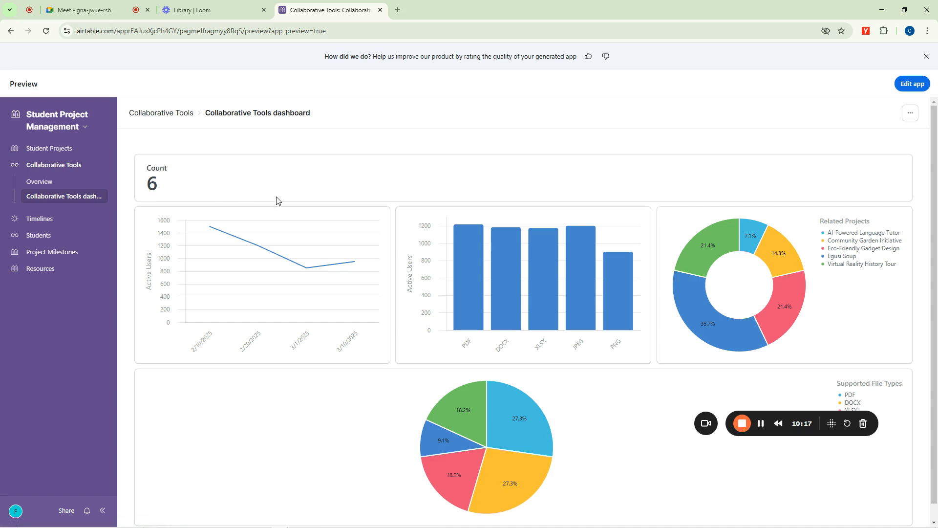
pyautogui.scroll(-1, 483, 416)
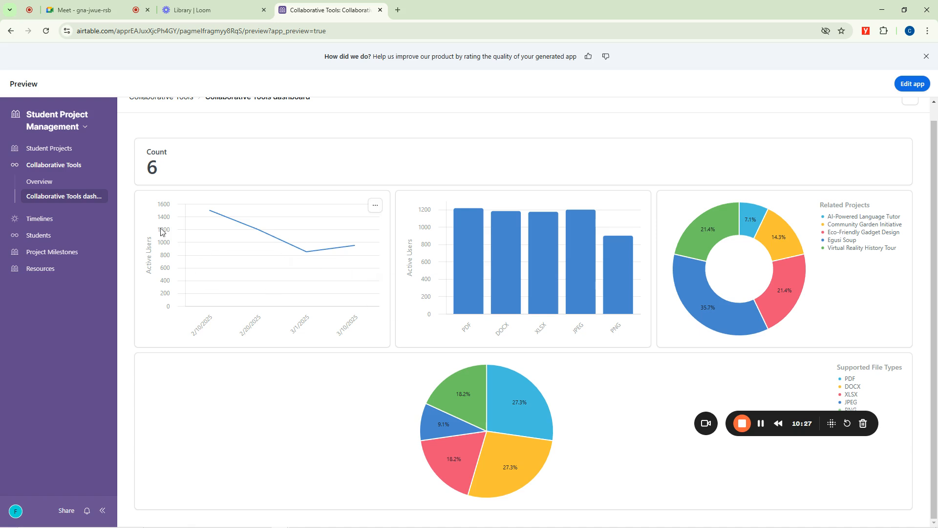
pyautogui.click(43, 220)
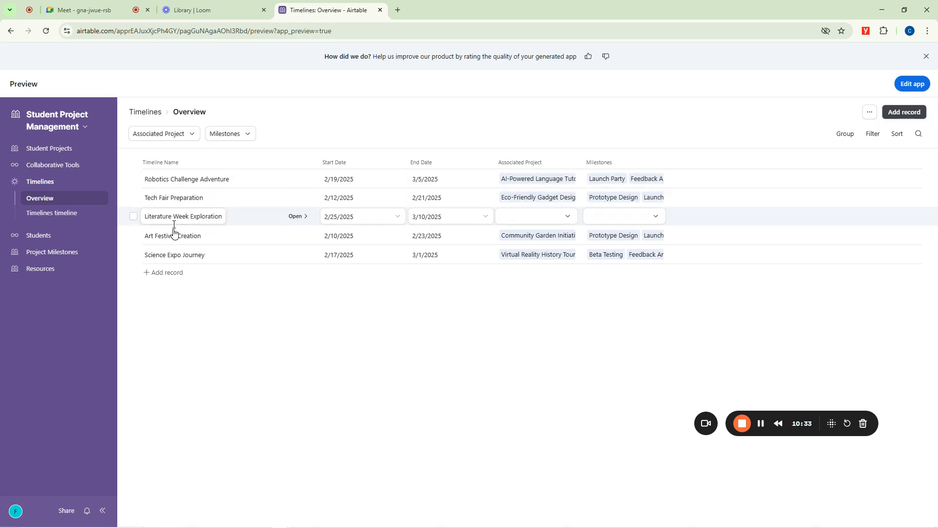
pyautogui.click(46, 147)
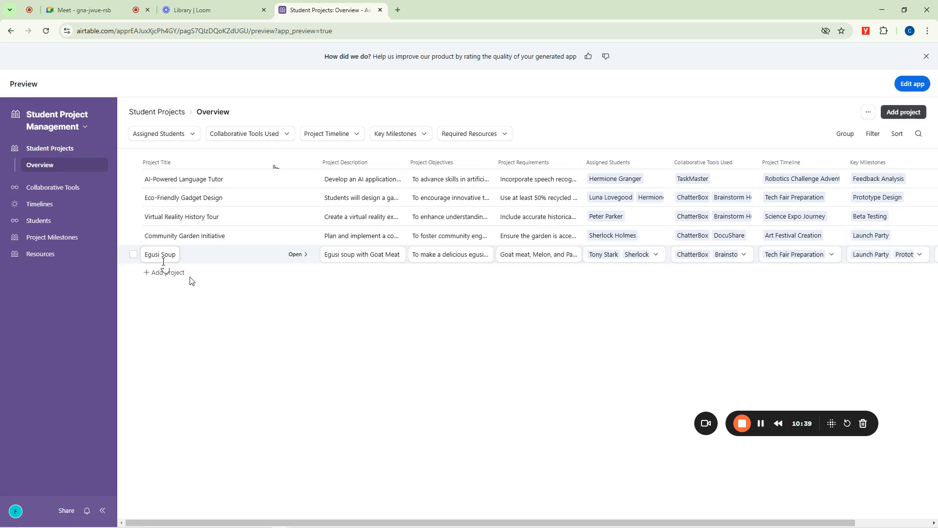
# Add a new record named "Ramadan" to the Timelines overview.
pyautogui.click(42, 205)
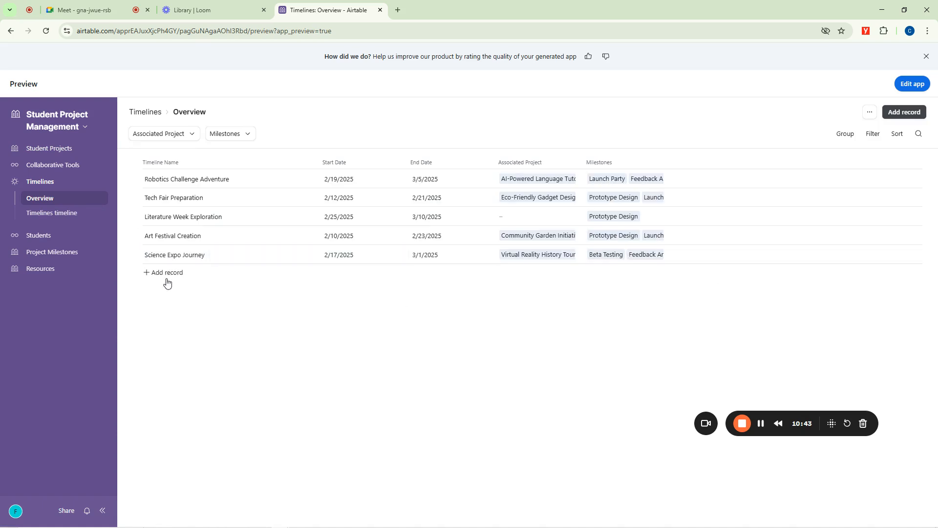
pyautogui.click(168, 273)
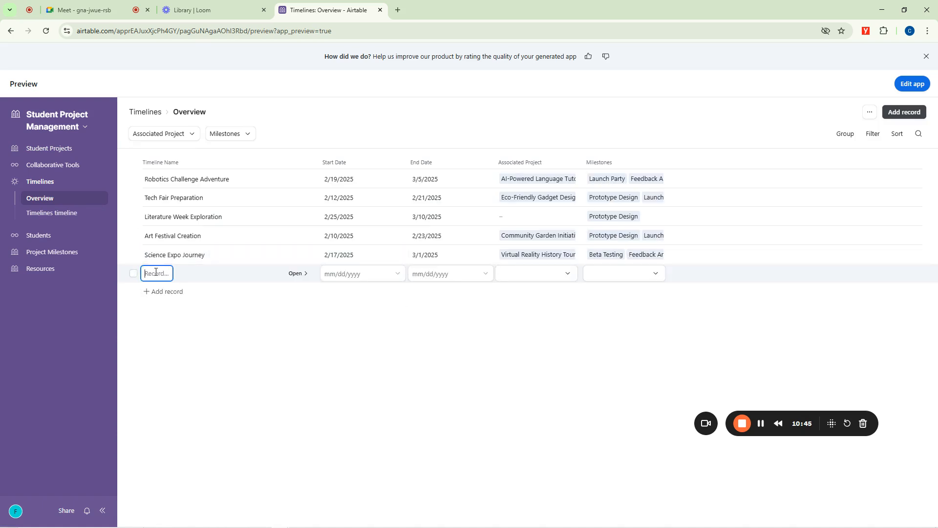
pyautogui.write('Ramadan')
# Set the Ramadan timeline's start date to 2/27/2025 and its end date to 3/29/2025.
pyautogui.click(339, 276)
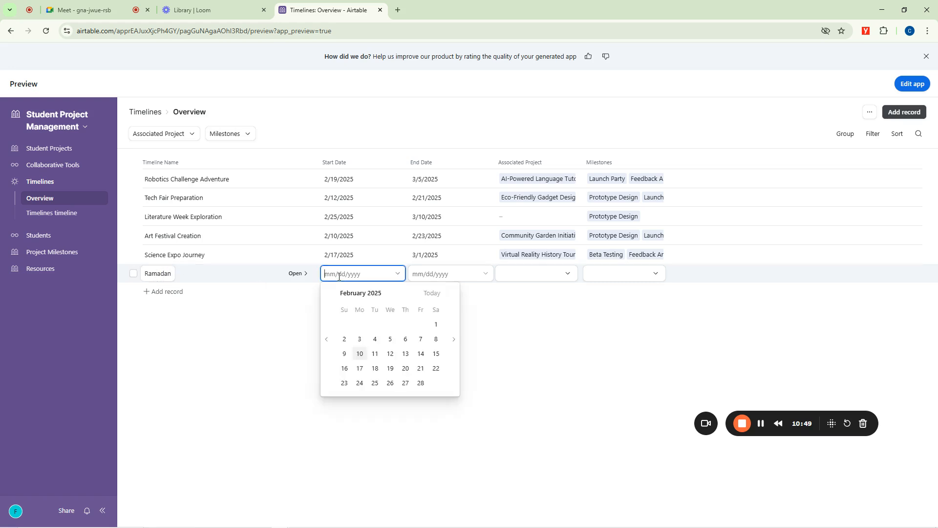
pyautogui.write('2/27/2025')
pyautogui.click(405, 384)
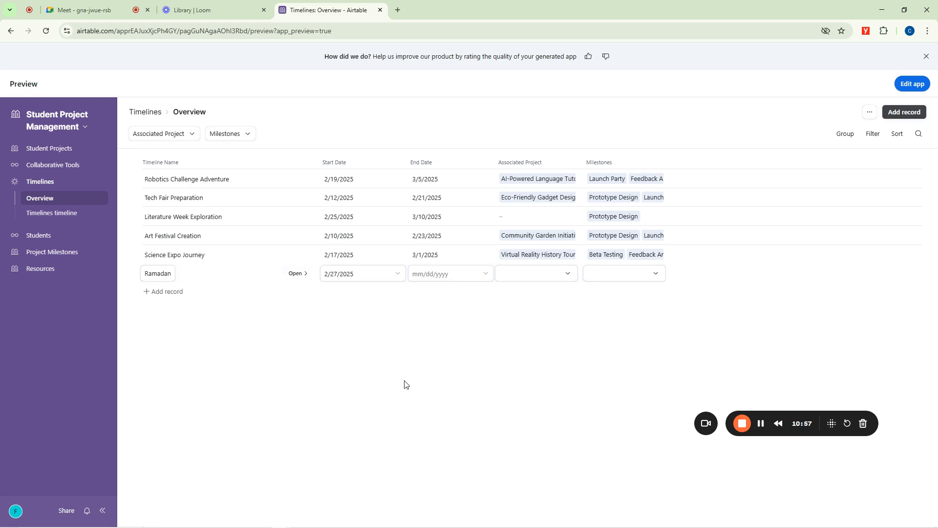
pyautogui.click(431, 274)
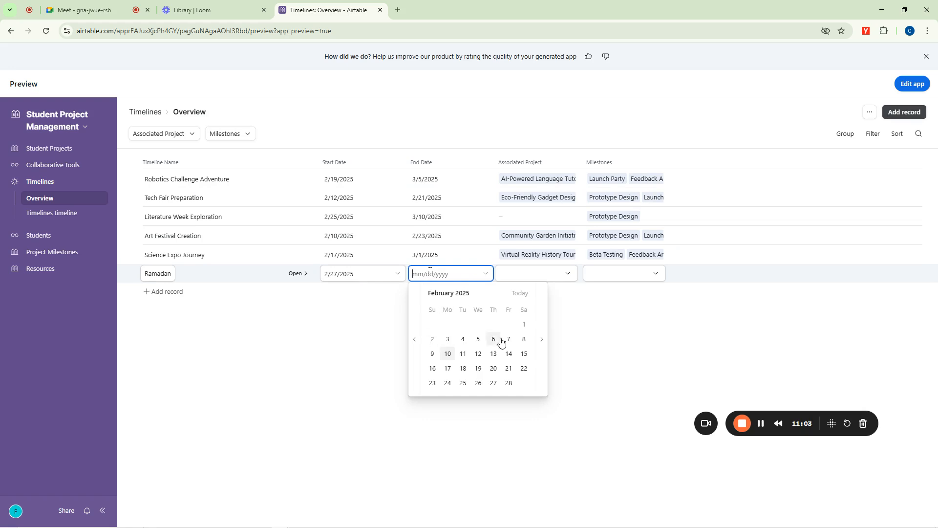
pyautogui.click(541, 339)
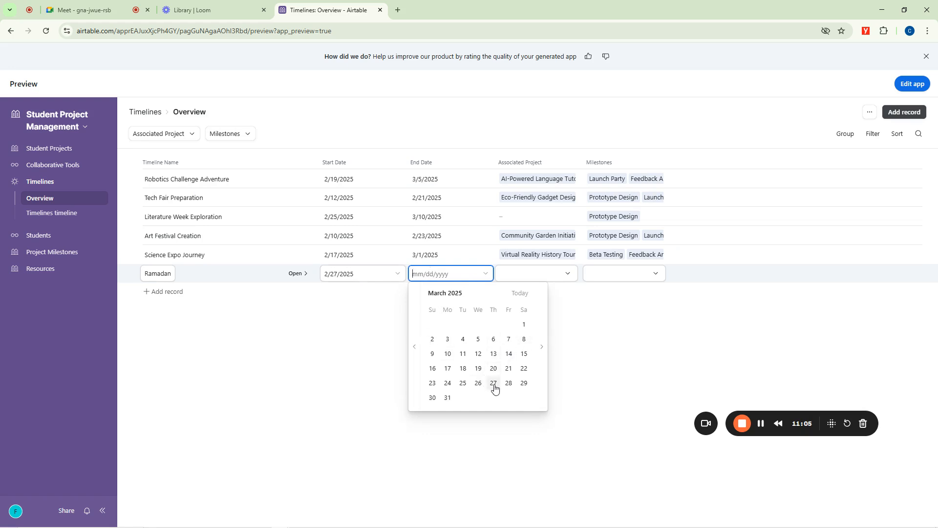
pyautogui.click(524, 384)
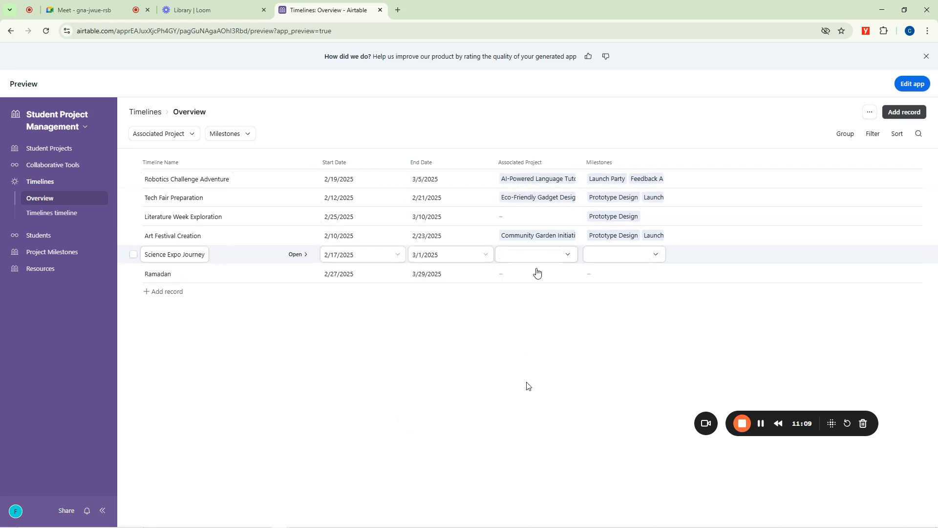
# Link the Ramadan timeline to the Egusi Soup project and select Launch Party as its milestone.
pyautogui.click(532, 275)
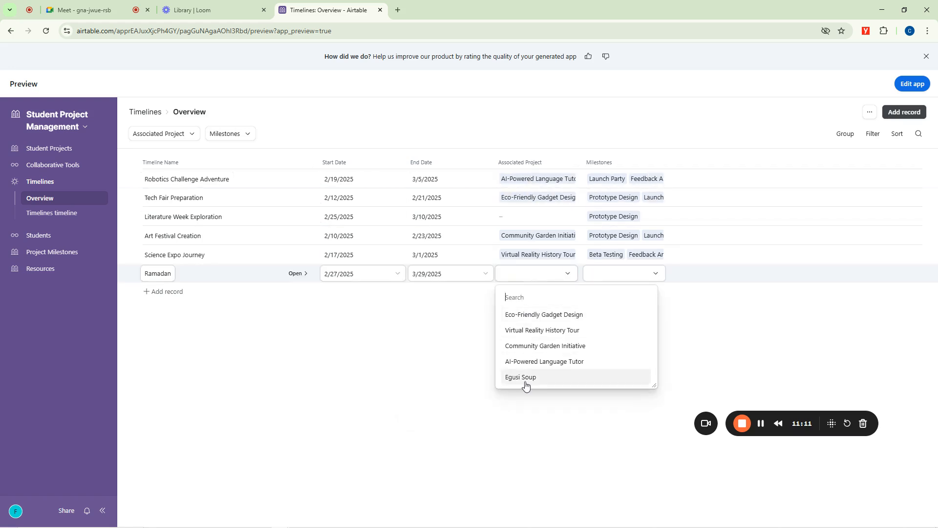
pyautogui.click(525, 379)
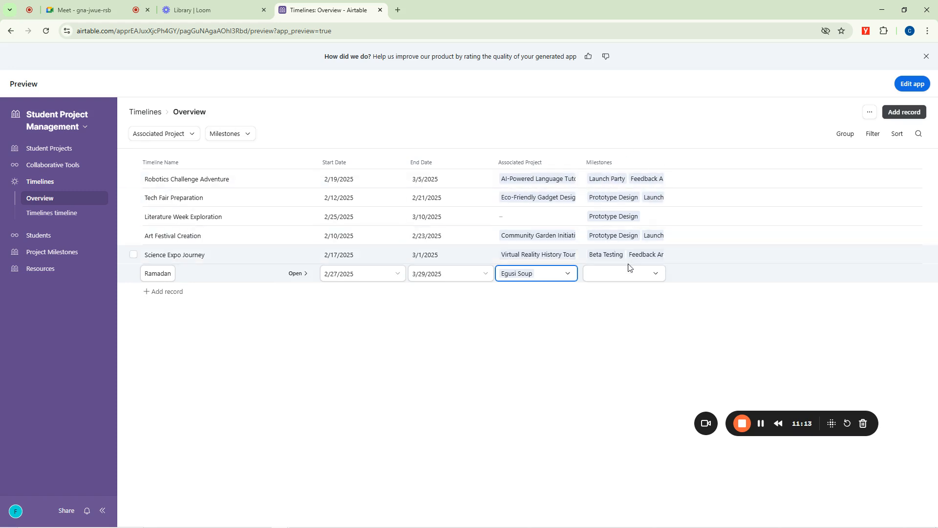
pyautogui.click(618, 275)
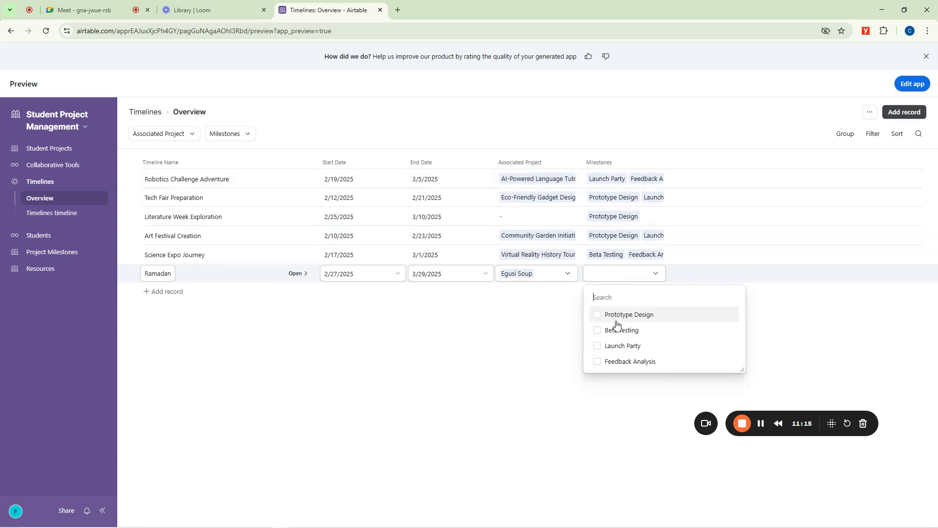
pyautogui.click(602, 348)
pyautogui.click(521, 344)
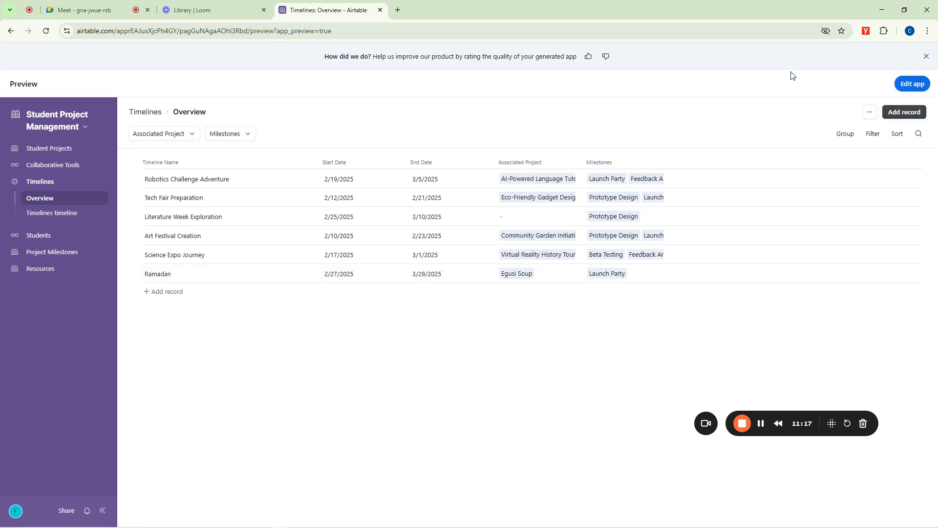
# View the timeline records laid out by date in the Timelines timeline page.
pyautogui.click(42, 218)
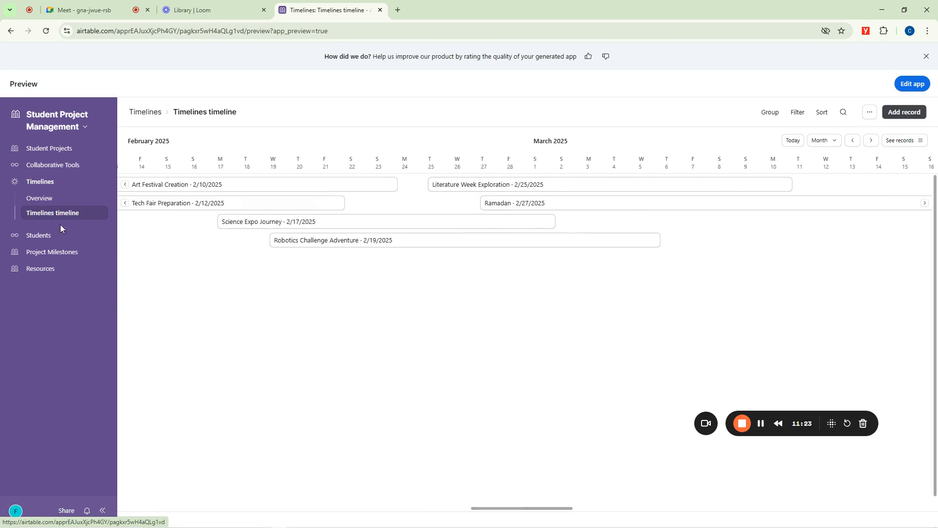
# Add a new record to the Students overview and enter the student's full name.
pyautogui.click(34, 236)
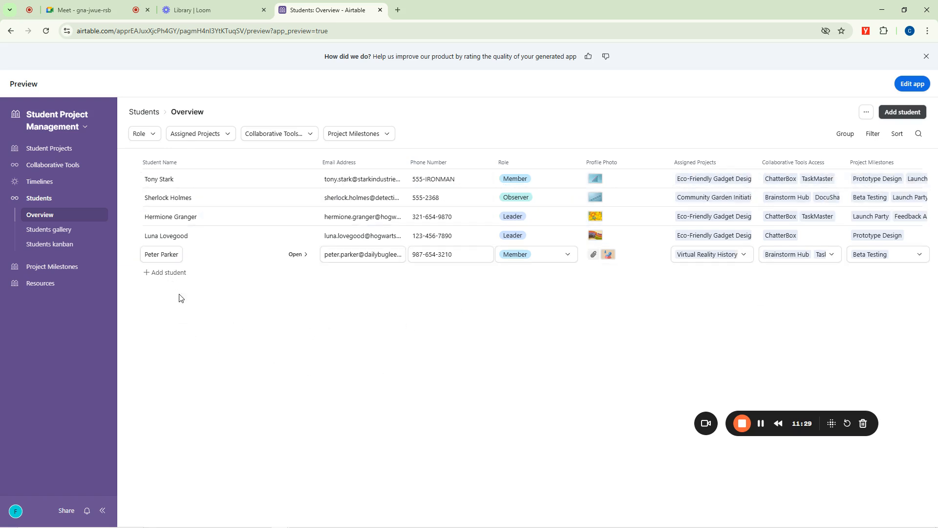
pyautogui.click(165, 273)
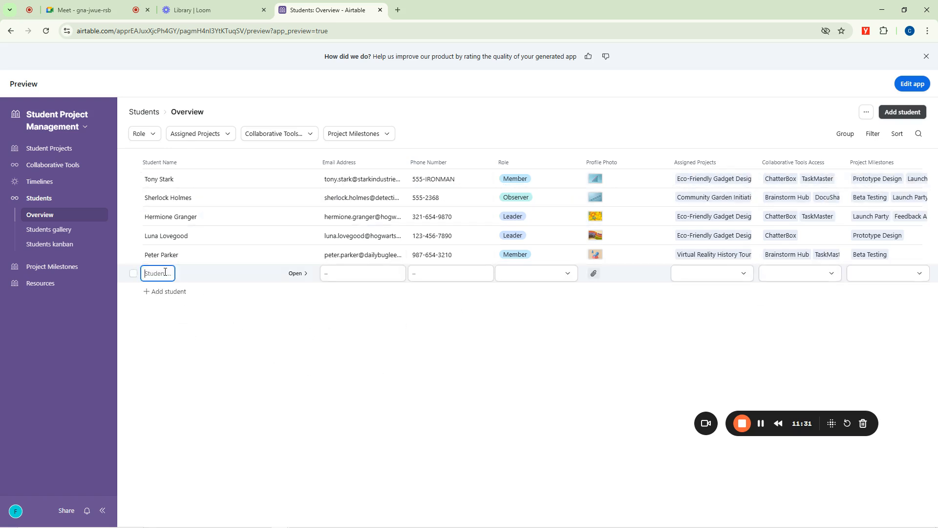
pyautogui.click(361, 274)
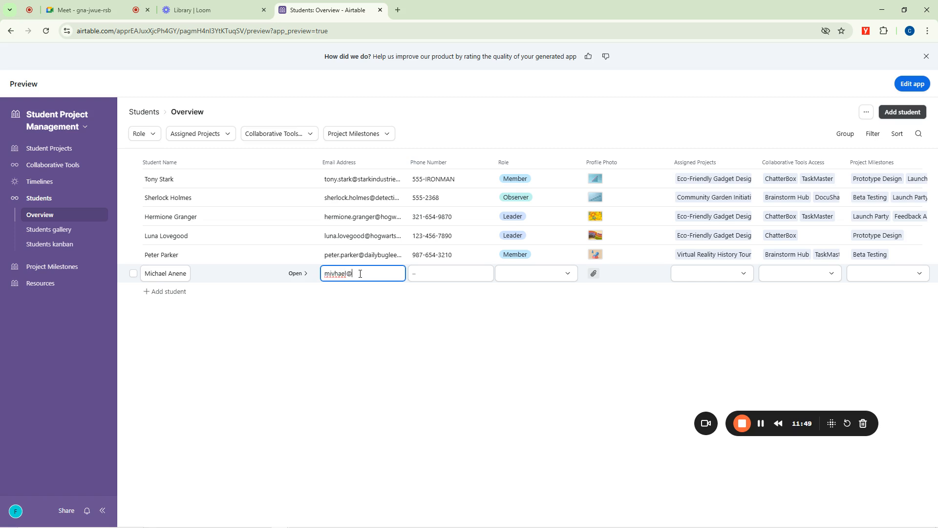
pyautogui.hotkey('ctrl', 'a')
pyautogui.press('BackSpace')
pyautogui.click(443, 273)
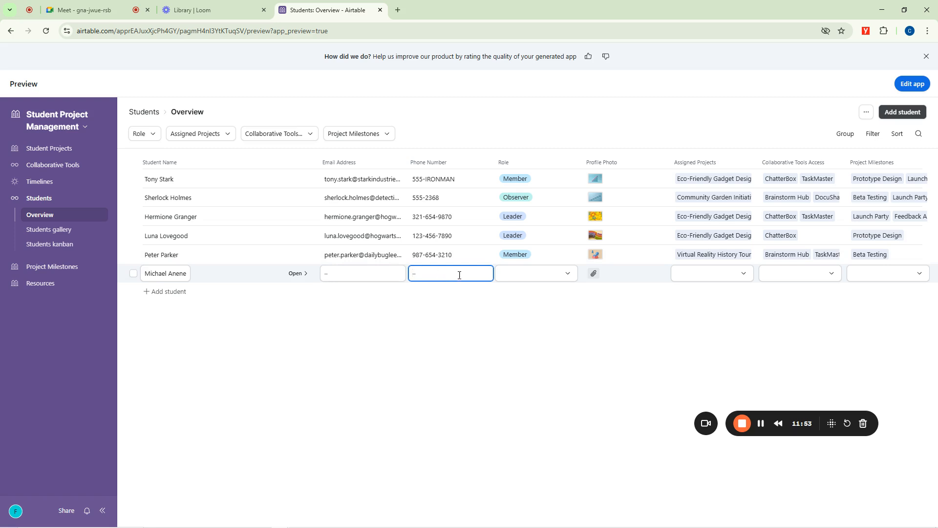
# Set the new student's role to Leader and upload Pipedrive.jpg from the Downloads folder as the profile photo.
pyautogui.click(526, 276)
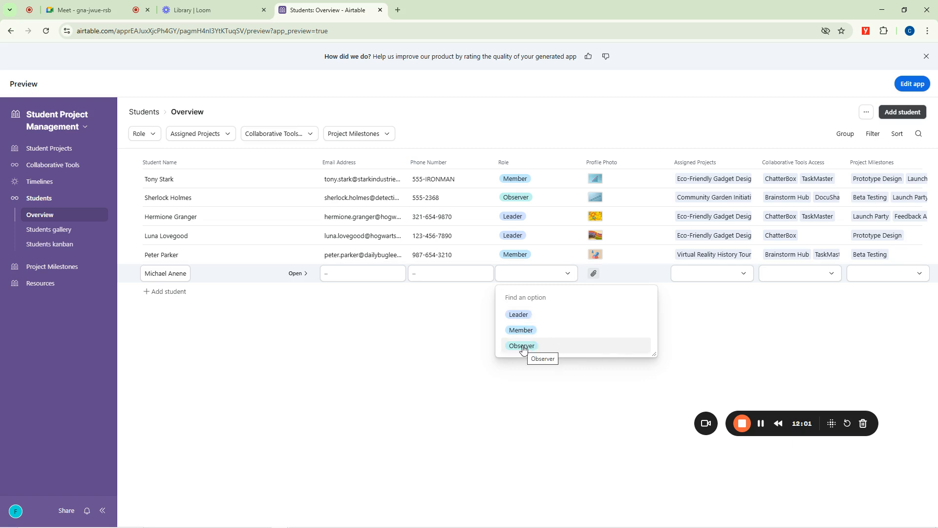
pyautogui.click(521, 315)
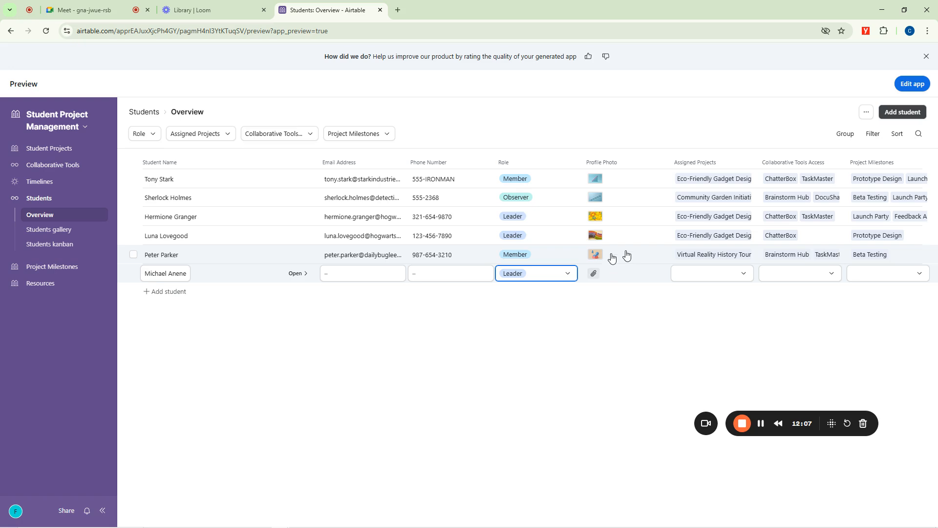
pyautogui.click(593, 275)
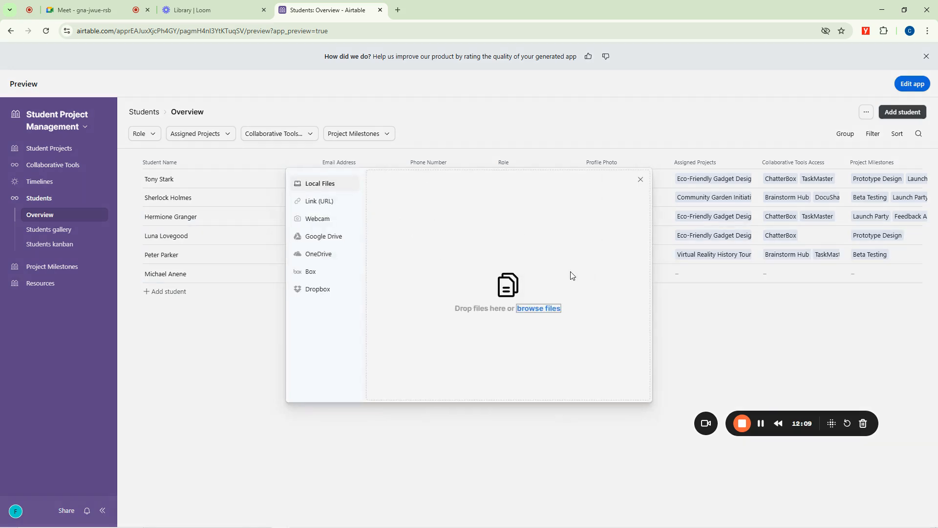
pyautogui.click(552, 309)
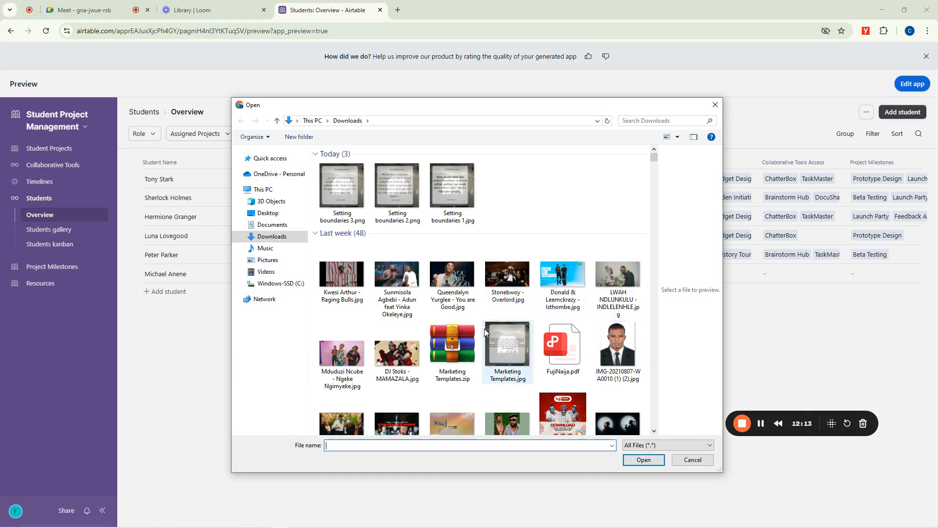
pyautogui.scroll(-10, 475, 332)
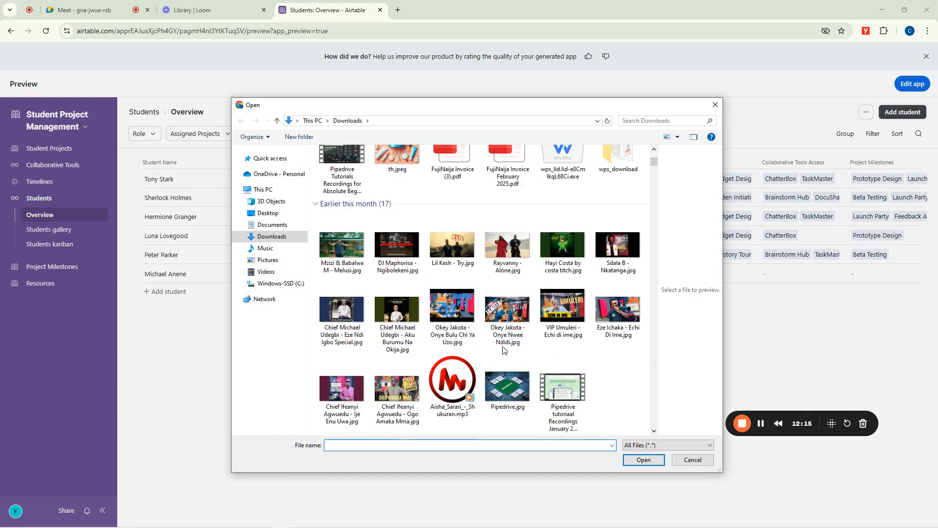
pyautogui.click(508, 387)
pyautogui.click(643, 460)
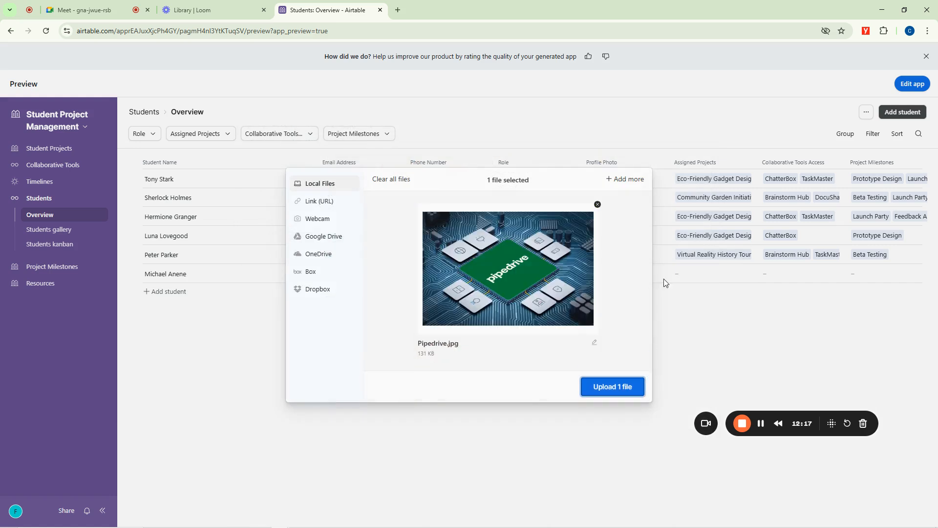
pyautogui.click(611, 395)
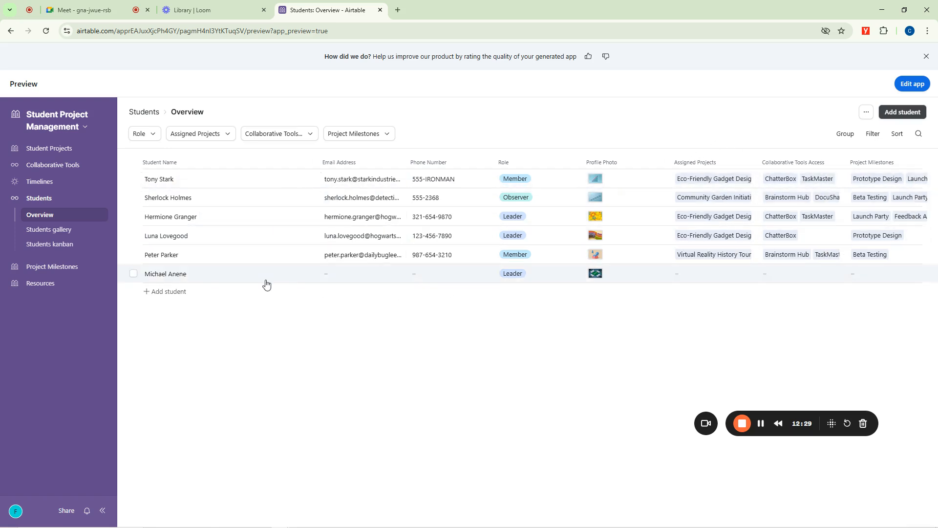
# Assign the Egusi Soup, Community Garden Initiative and Eco-Friendly Gadget Design projects to the new student.
pyautogui.click(738, 272)
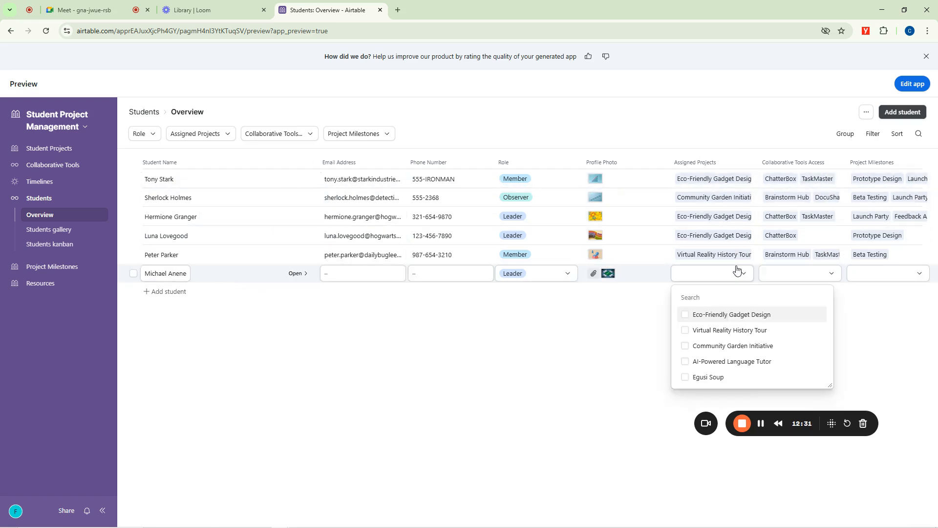
pyautogui.click(687, 378)
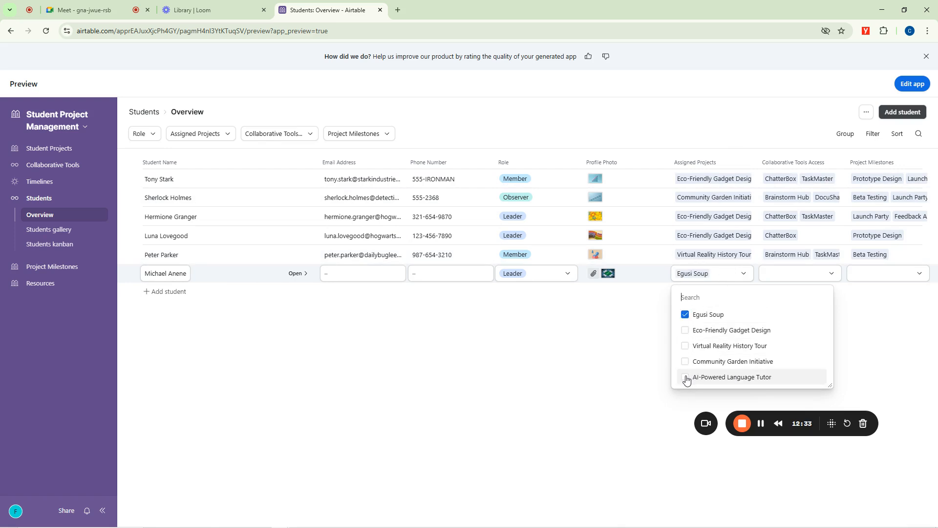
pyautogui.click(685, 362)
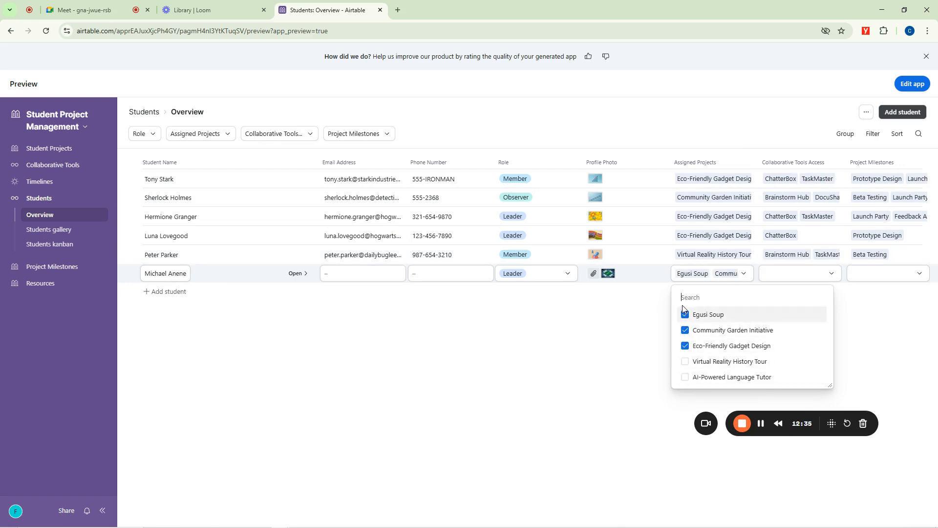
pyautogui.click(625, 325)
# Give the new student access to the PickTime and google meet collaborative tools.
pyautogui.click(802, 277)
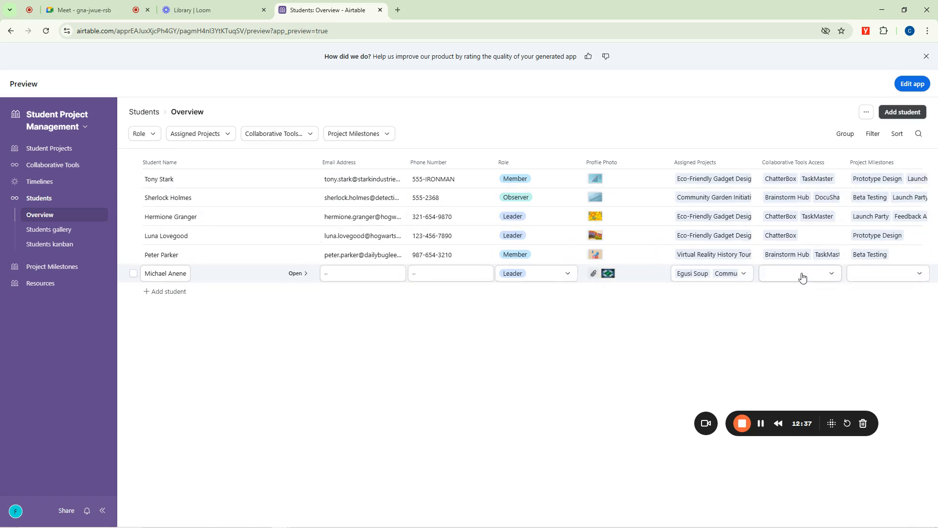
pyautogui.click(799, 278)
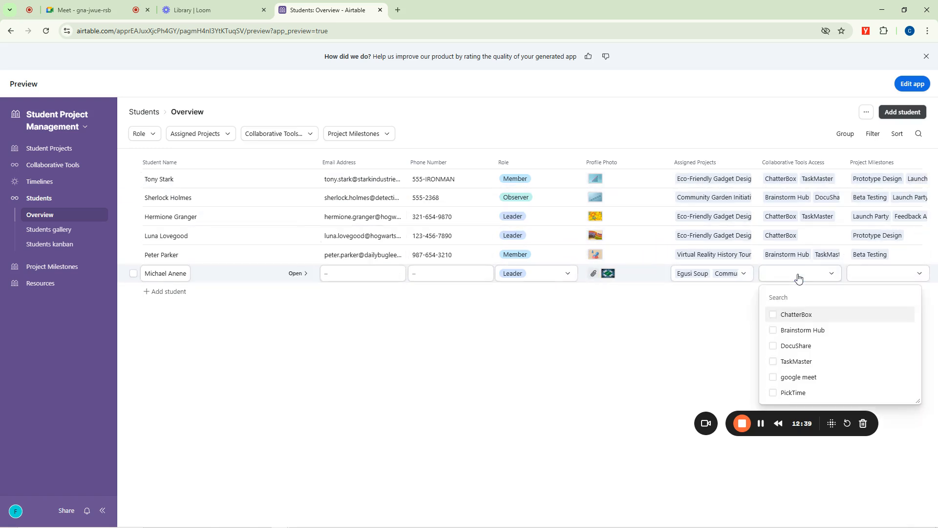
pyautogui.click(773, 394)
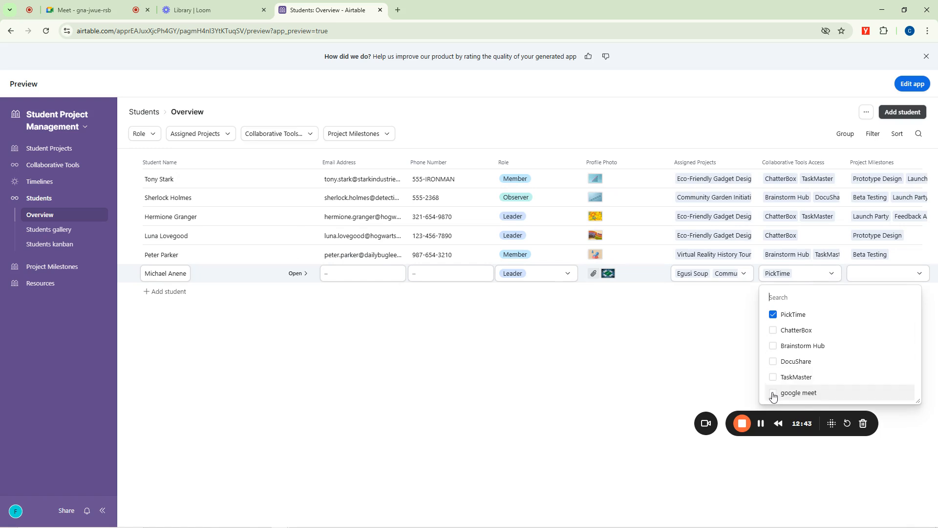
pyautogui.click(774, 392)
pyautogui.click(684, 321)
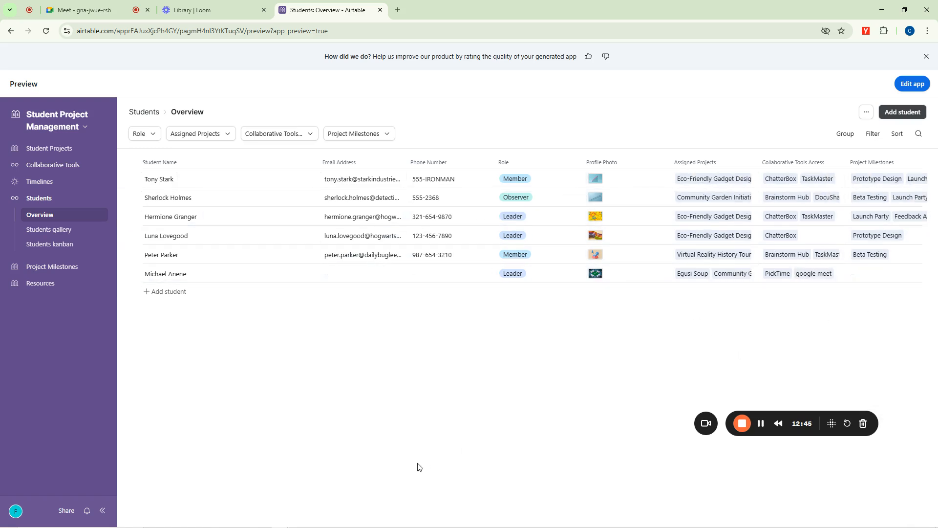
# Start adding another student from the Students gallery, entering the student's full name and choosing the Member role.
pyautogui.click(58, 231)
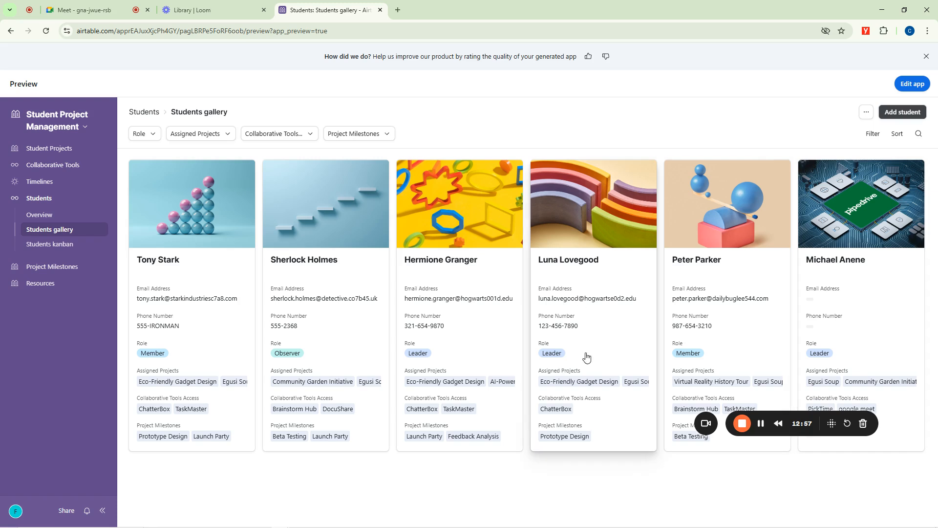
pyautogui.click(901, 114)
pyautogui.click(307, 231)
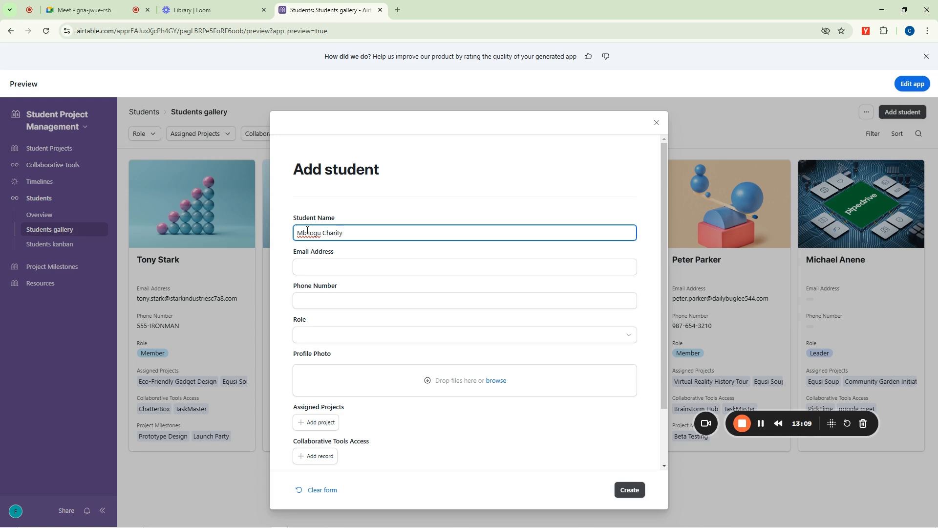
pyautogui.click(328, 262)
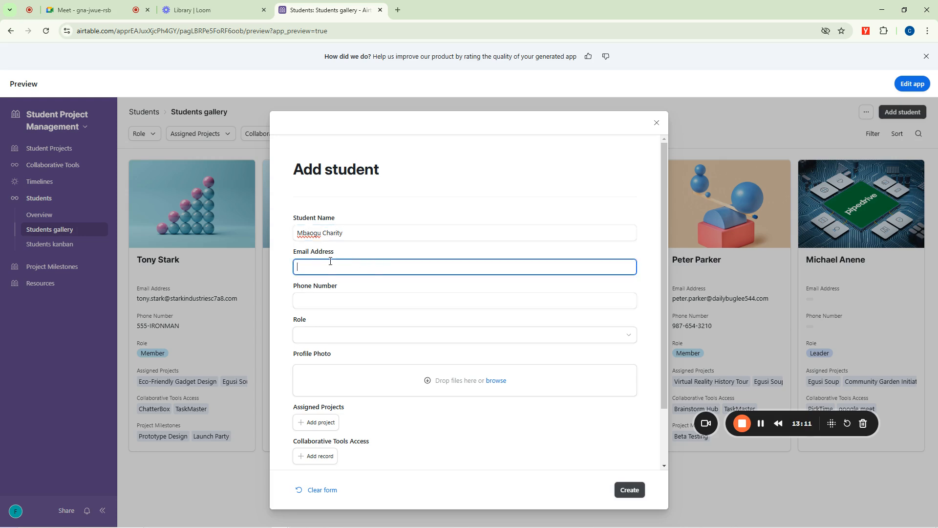
pyautogui.click(314, 303)
pyautogui.click(325, 337)
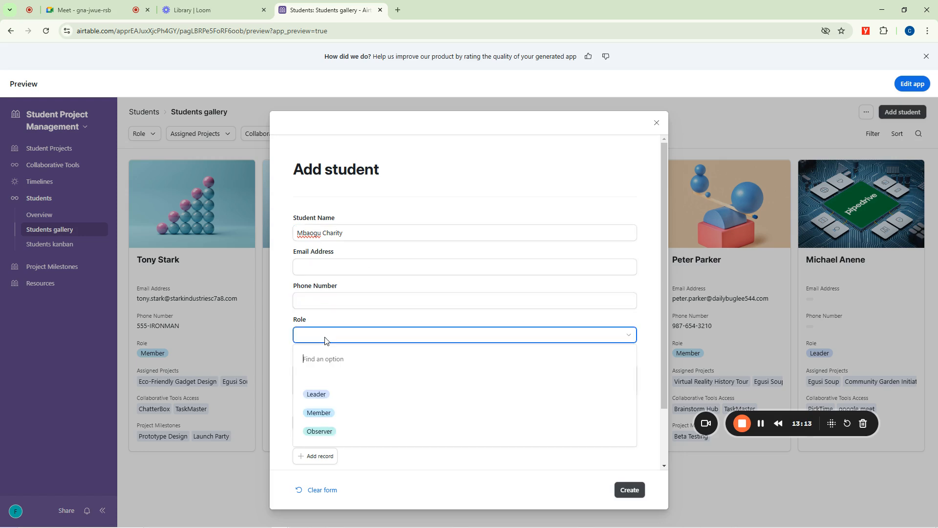
pyautogui.click(329, 416)
pyautogui.click(277, 332)
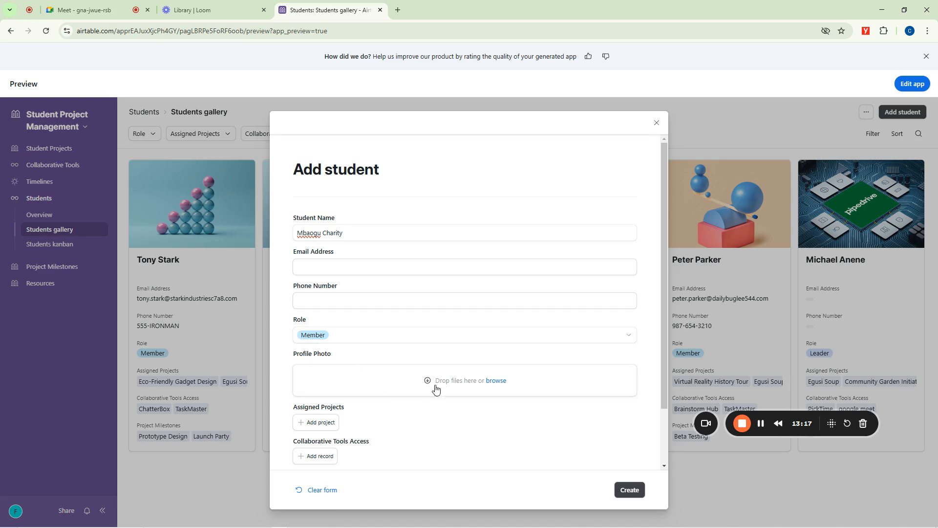
# Upload "ayra star.jpg" from the Downloads folder as the profile photo in the Add student form.
pyautogui.click(497, 382)
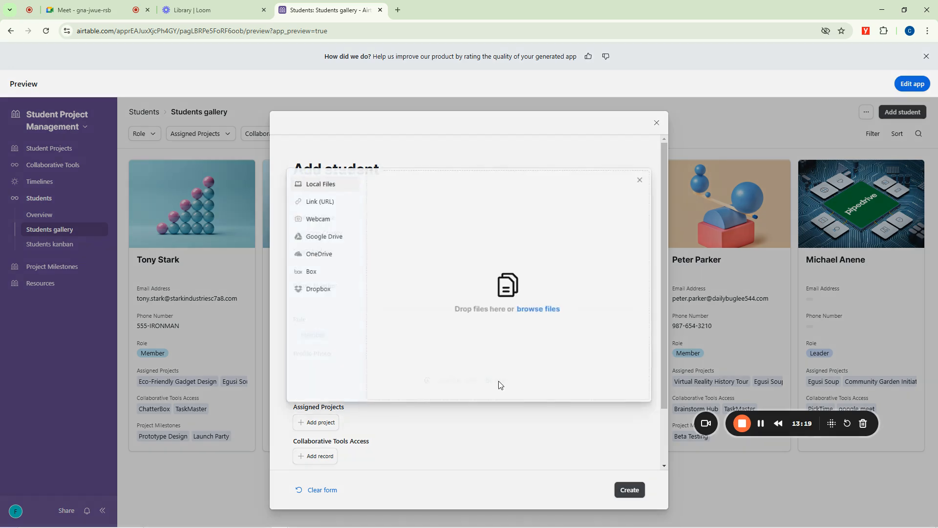
pyautogui.click(551, 310)
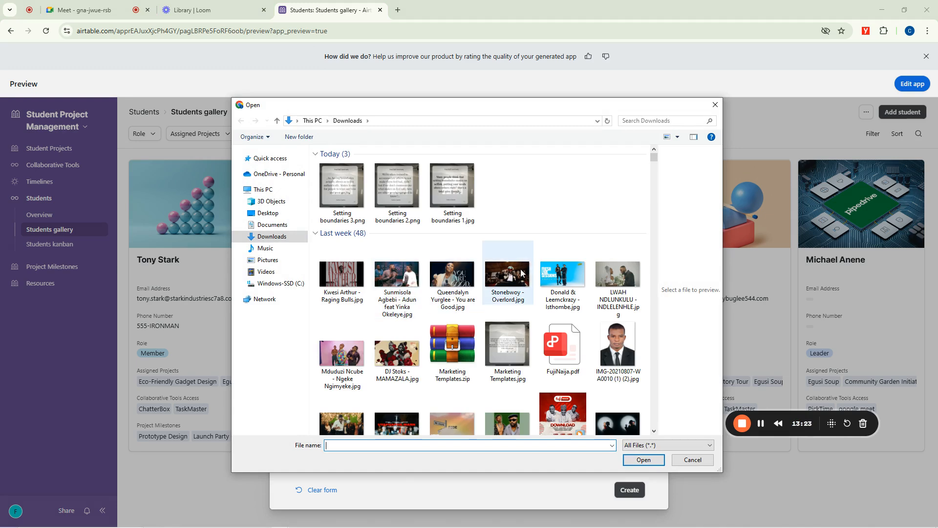
pyautogui.scroll(-6, 509, 281)
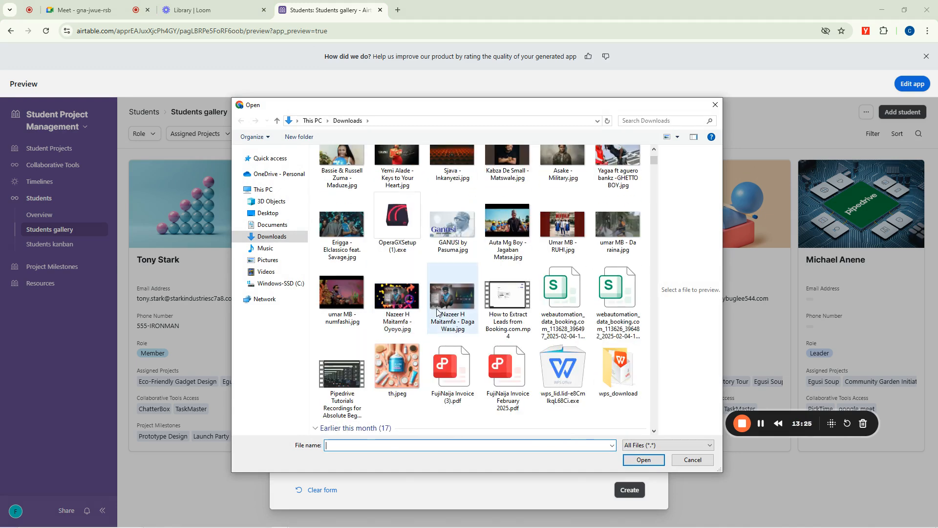
pyautogui.scroll(-3, 435, 299)
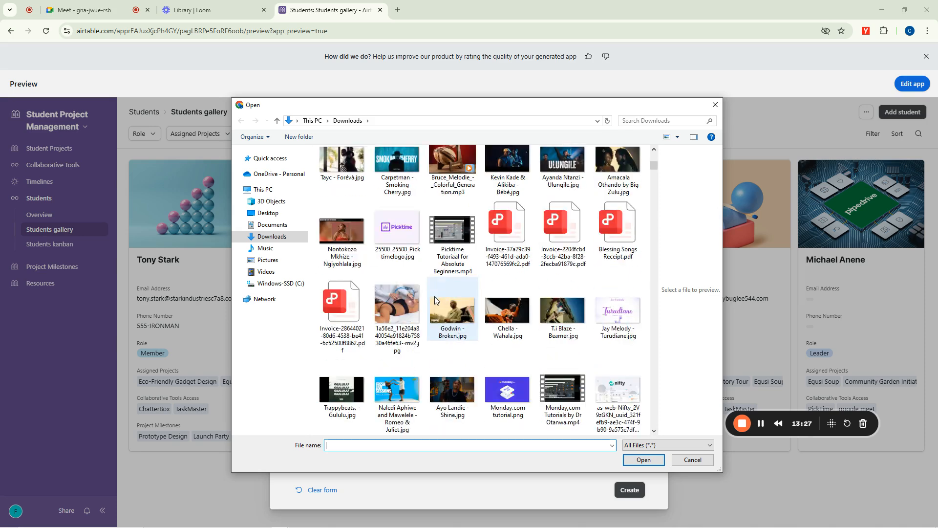
pyautogui.scroll(-5, 435, 296)
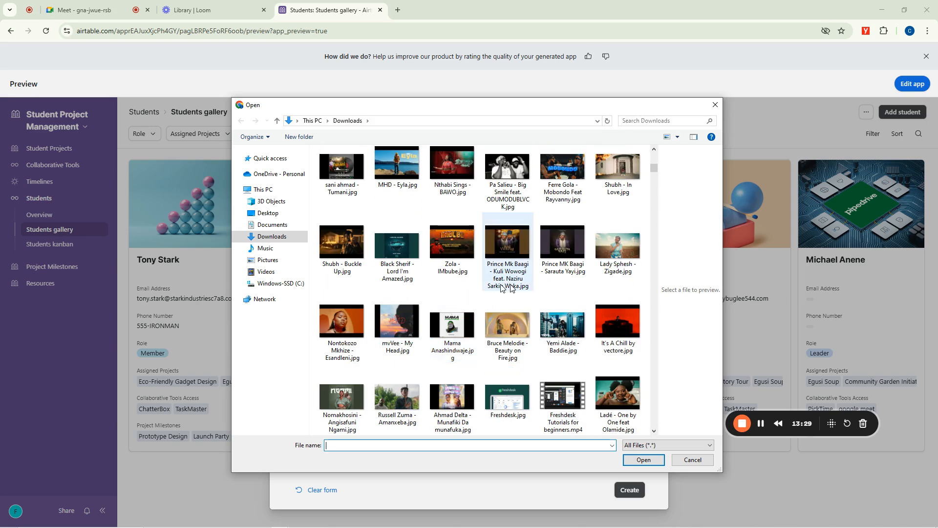
pyautogui.scroll(-4, 509, 279)
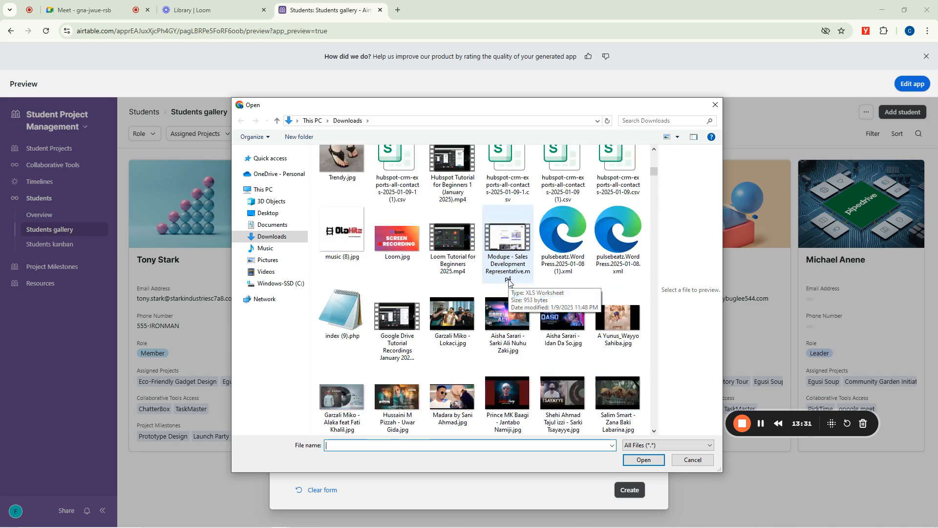
pyautogui.scroll(-3, 509, 283)
pyautogui.click(506, 321)
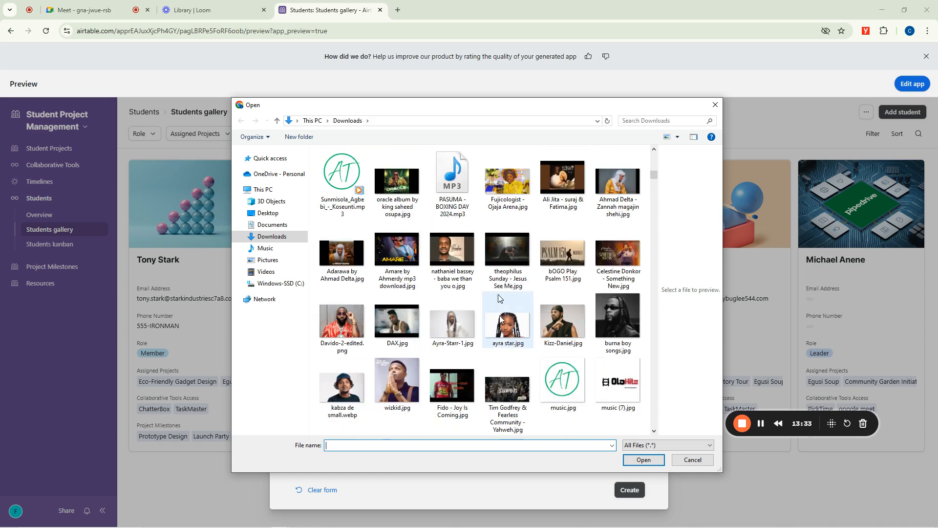
pyautogui.click(644, 461)
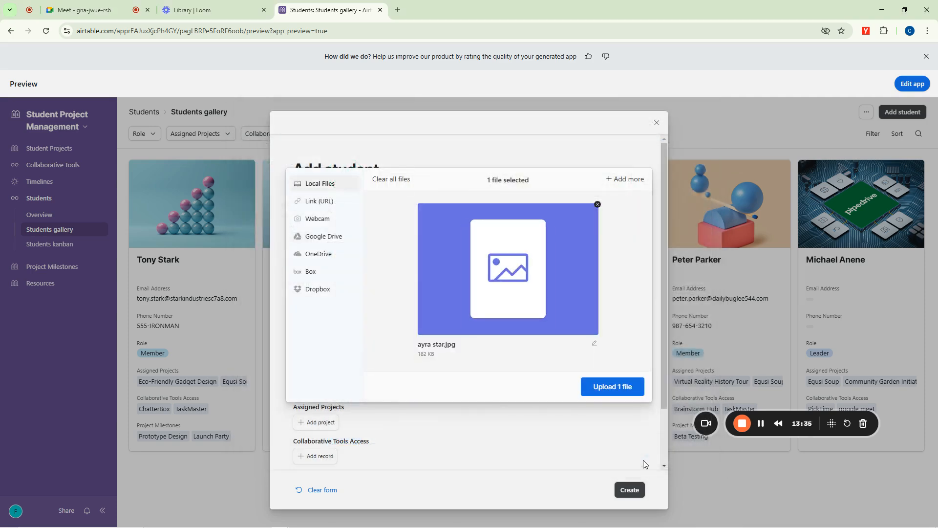
pyautogui.click(618, 393)
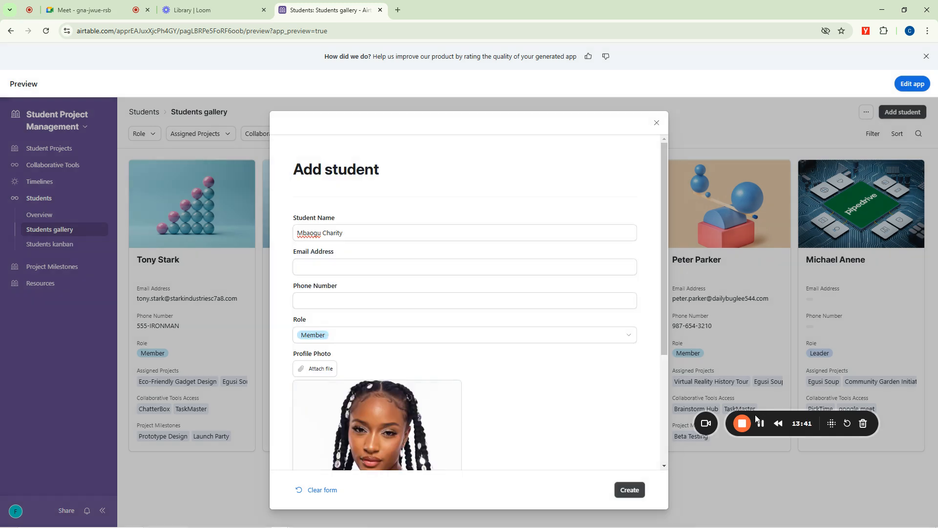
# Create the student record from the completed form and view its card in the Students gallery.
pyautogui.scroll(-3, 471, 391)
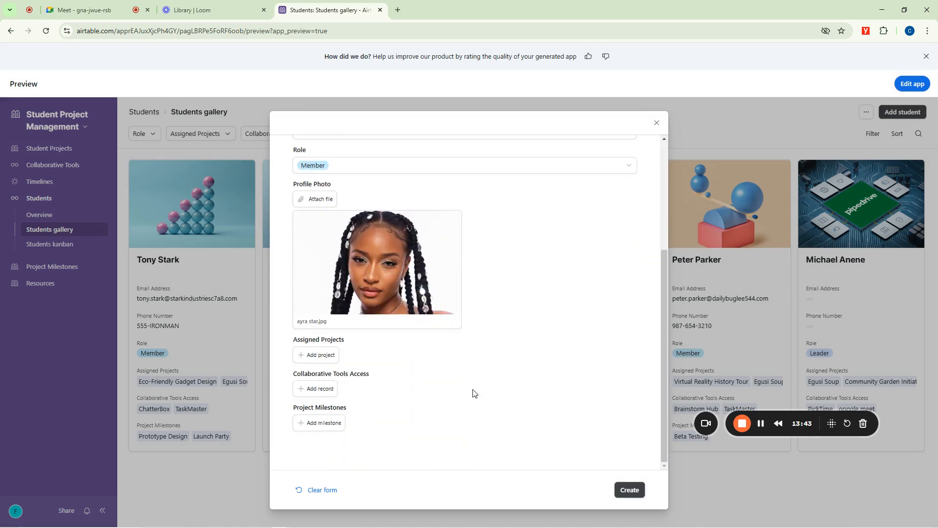
pyautogui.scroll(3, 469, 386)
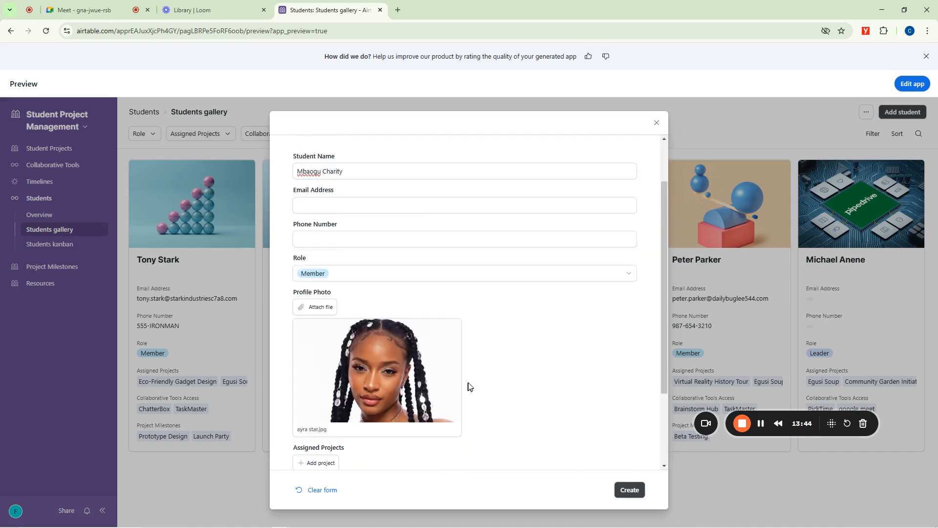
pyautogui.click(626, 486)
pyautogui.scroll(-5, 195, 366)
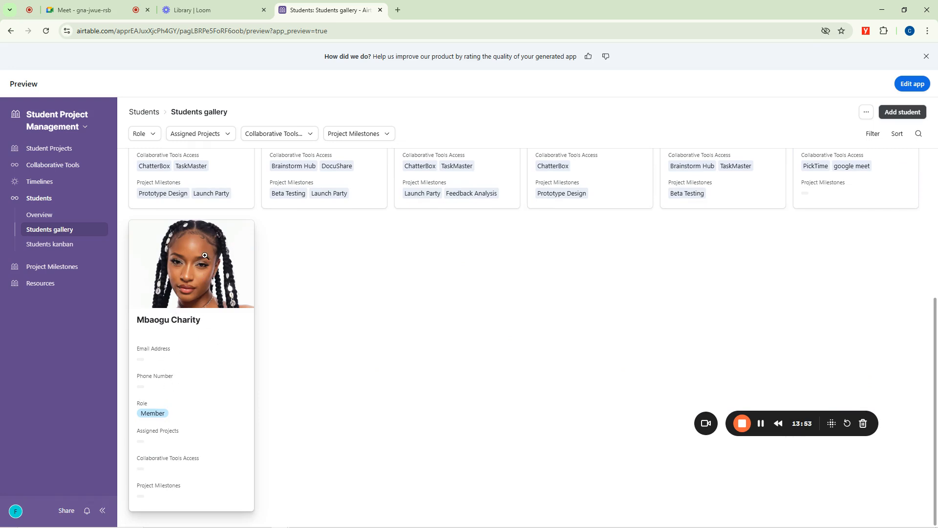
# Check the Google Meet call and return to the Students gallery in Airtable.
pyautogui.click(130, 4)
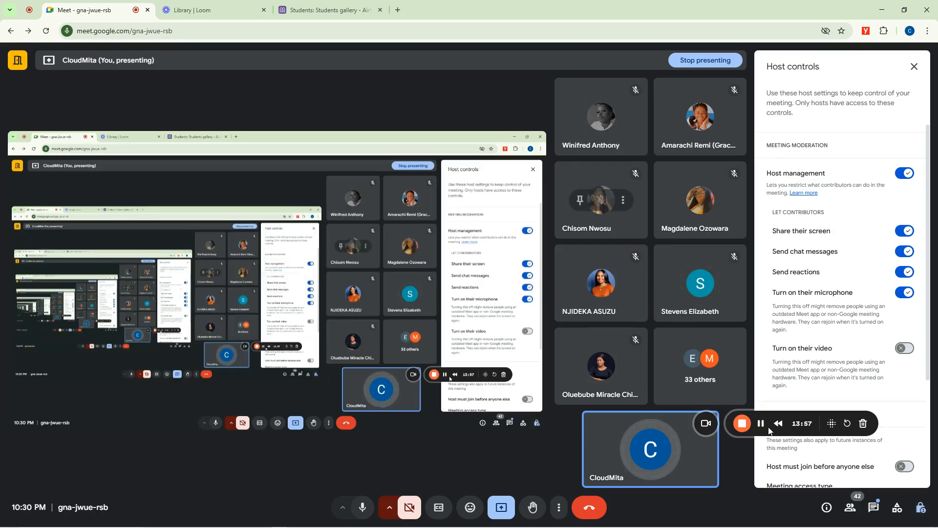
pyautogui.click(315, 4)
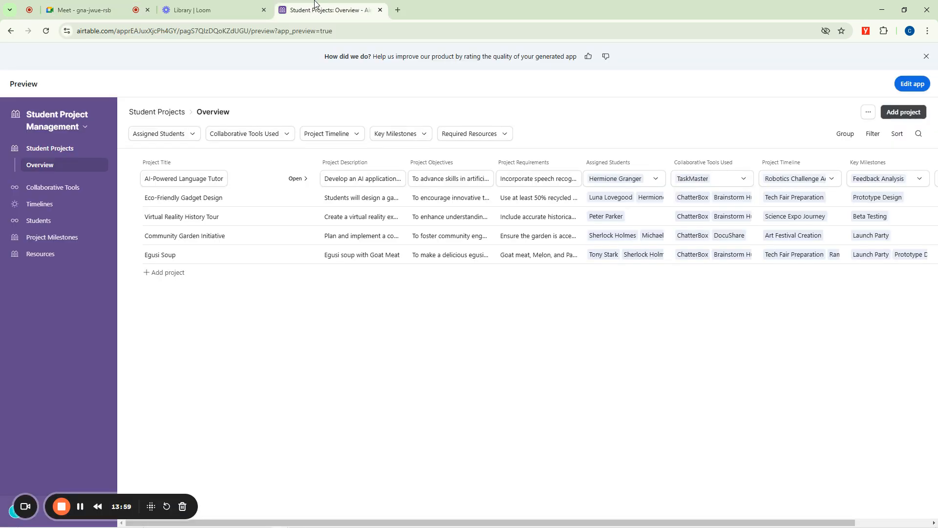
pyautogui.click(11, 31)
pyautogui.click(9, 31)
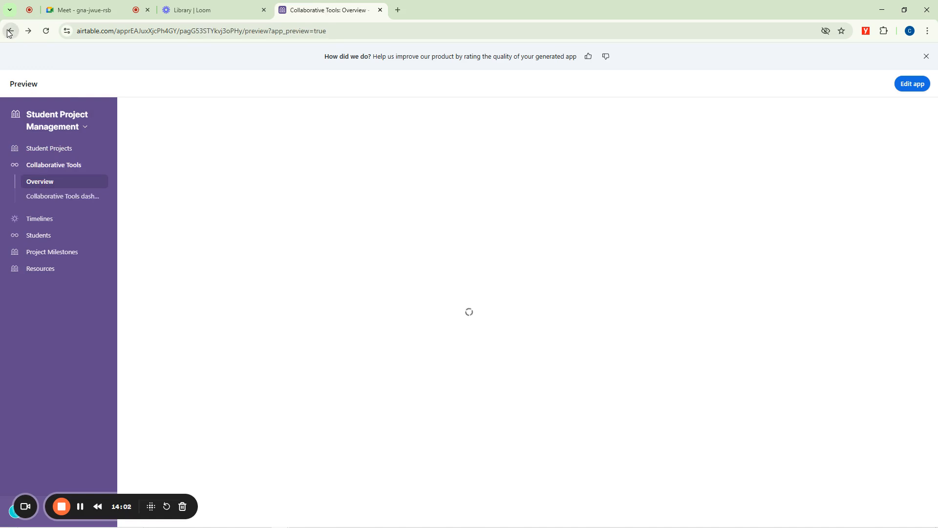
pyautogui.click(9, 31)
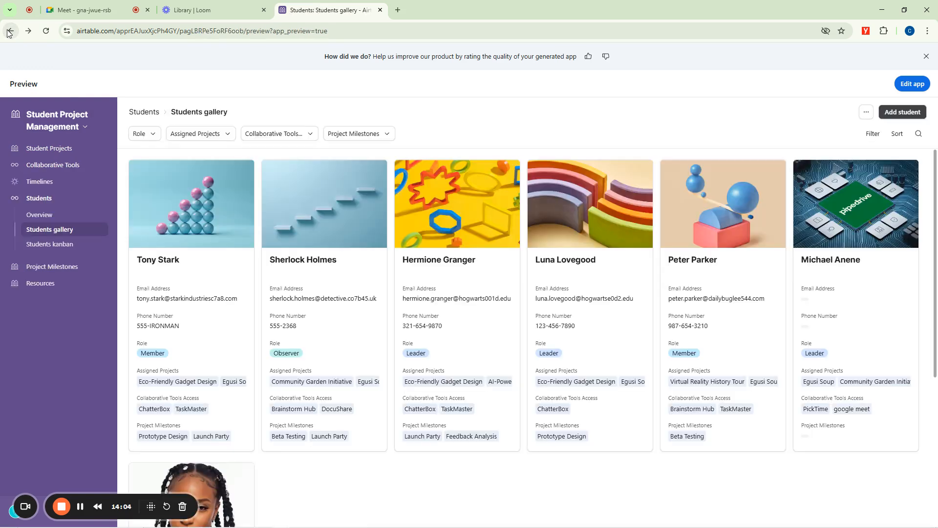
# Leave the Student Project Management preview by going back through the visited pages to the Airtable Home page.
pyautogui.click(10, 31)
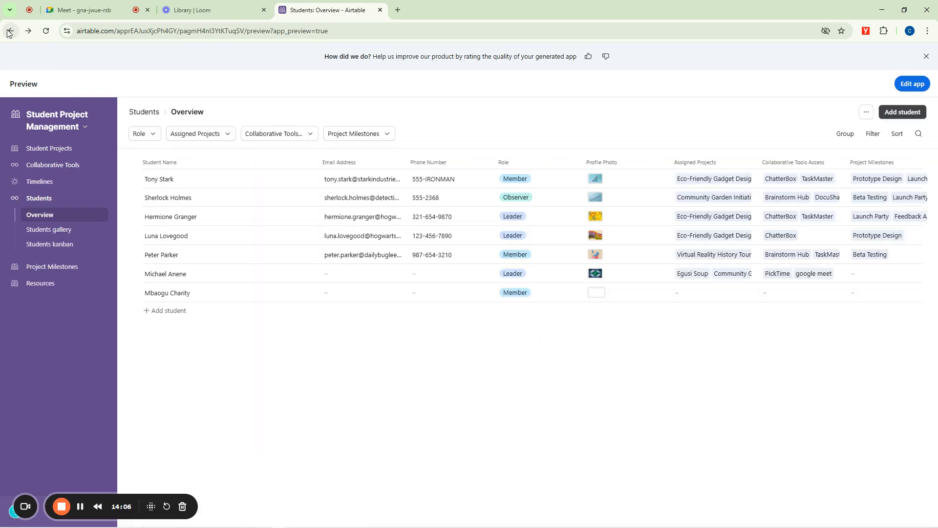
pyautogui.click(9, 31)
pyautogui.click(9, 31)
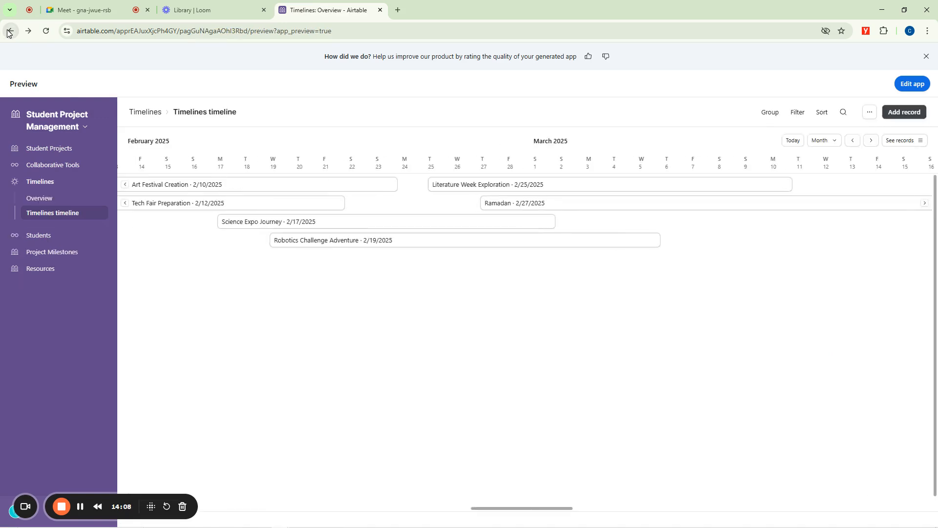
pyautogui.click(9, 31)
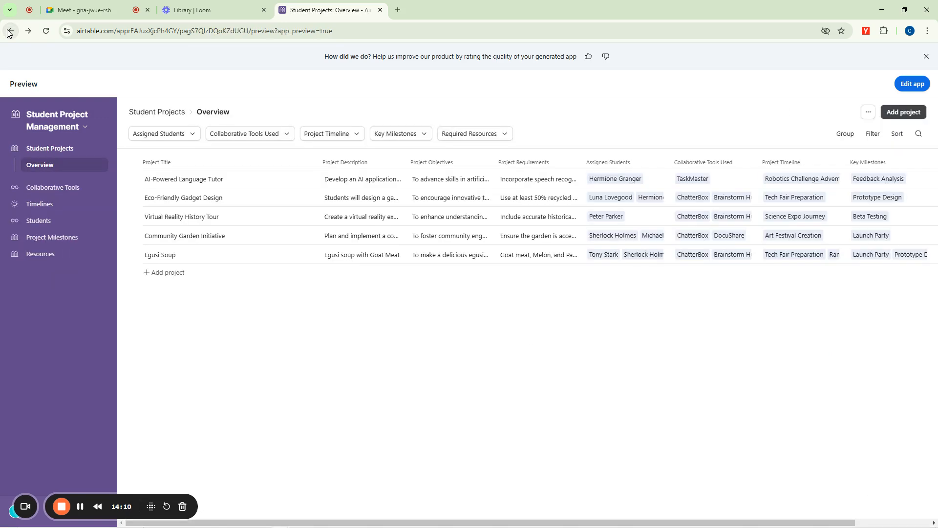
pyautogui.click(10, 31)
pyautogui.click(9, 31)
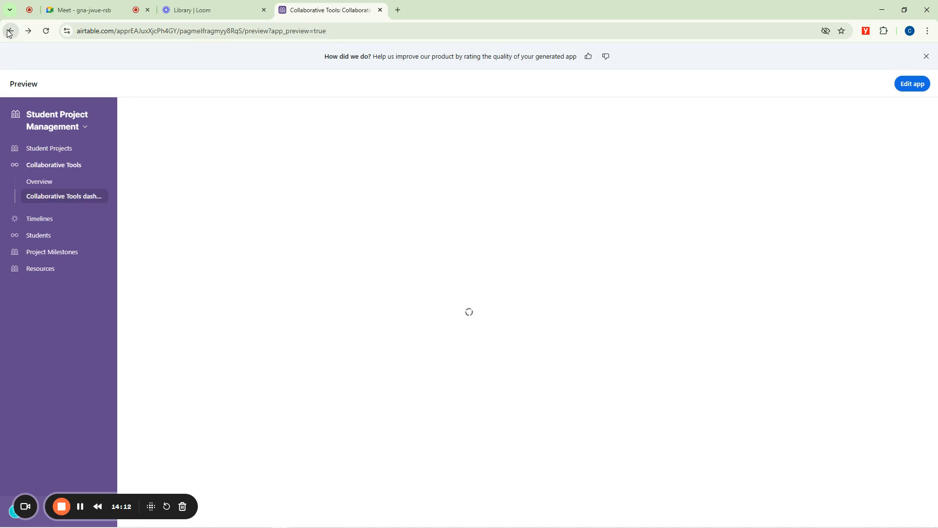
pyautogui.click(10, 31)
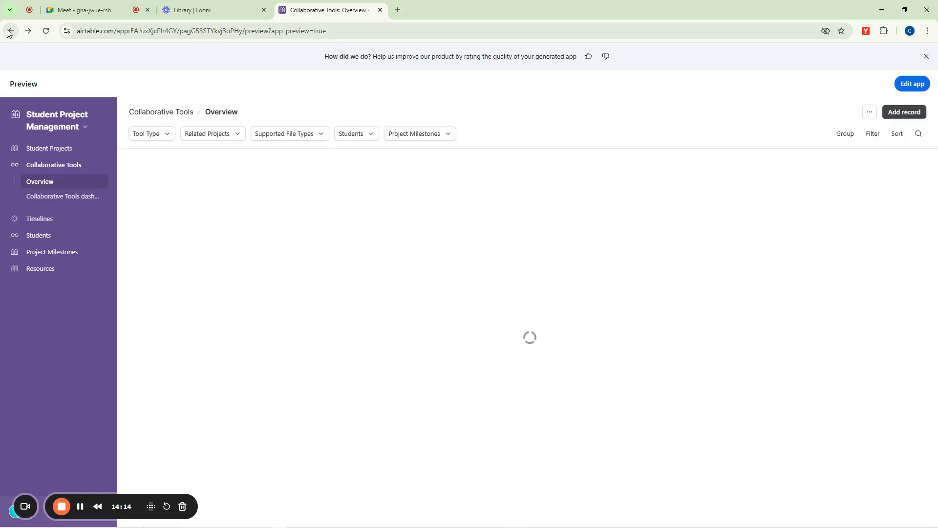
pyautogui.click(9, 31)
pyautogui.click(9, 31)
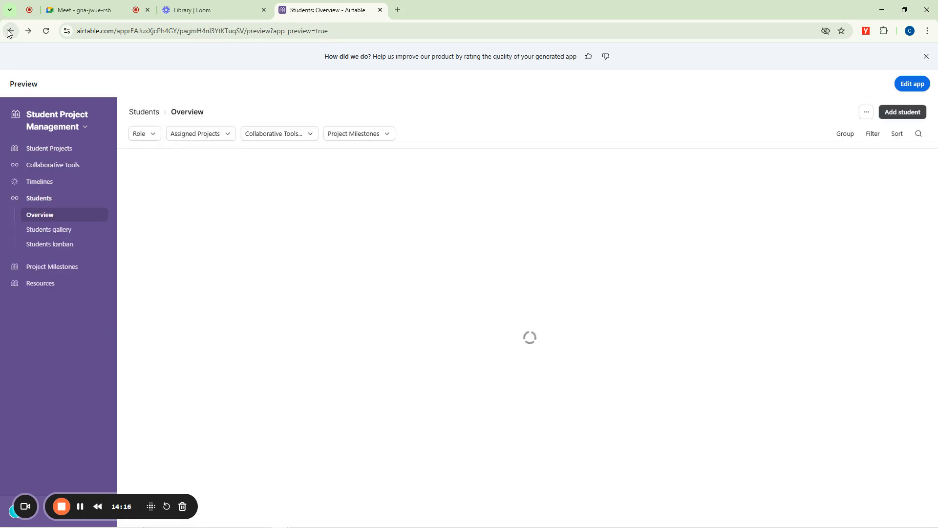
pyautogui.click(9, 31)
pyautogui.click(9, 31)
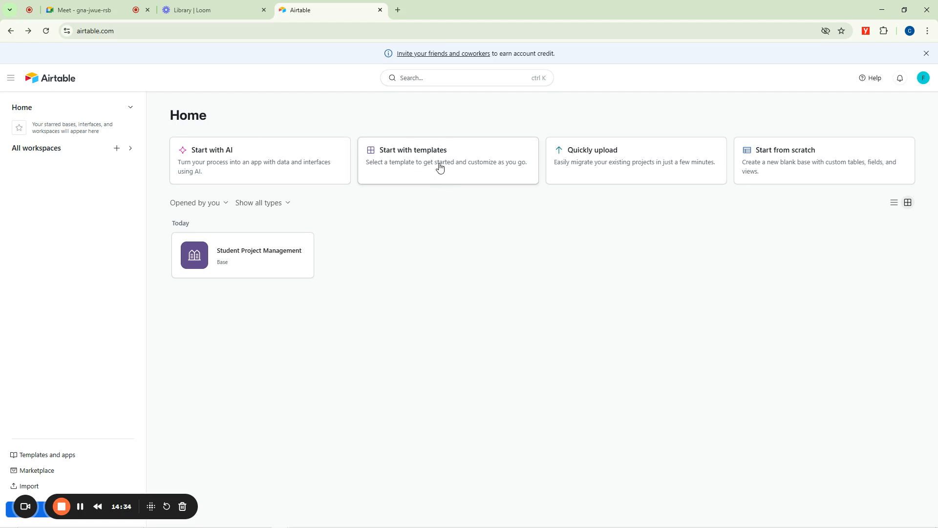
# Open the template gallery via Explore more templates and look through the featured and popular templates for each category.
pyautogui.click(467, 169)
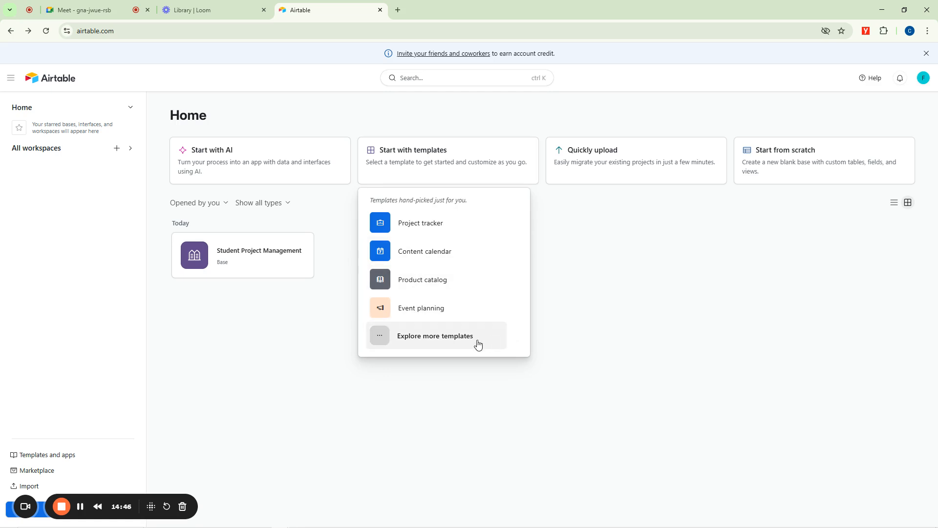
pyautogui.click(432, 338)
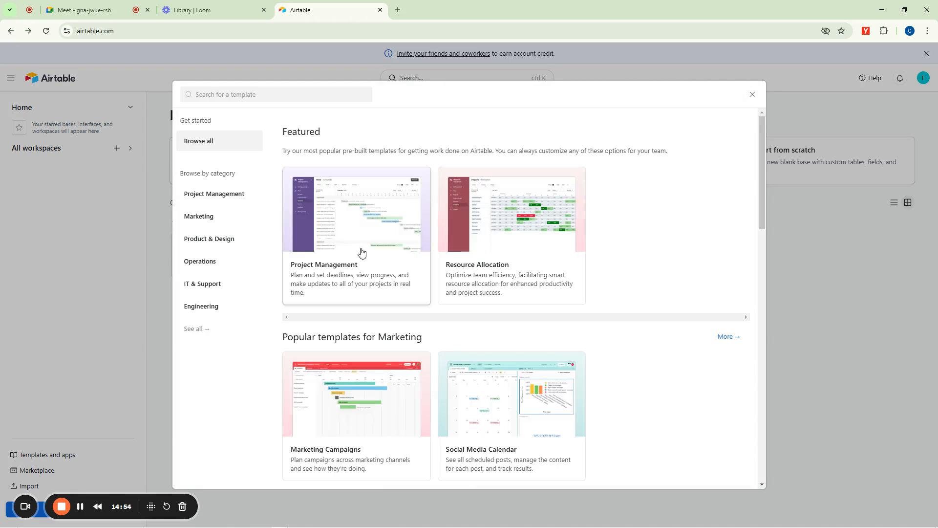
pyautogui.scroll(-5, 508, 362)
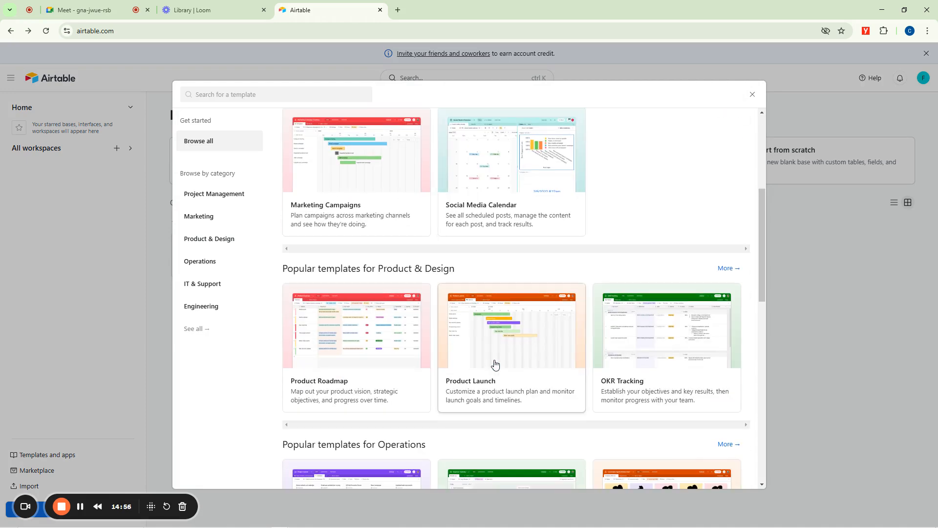
pyautogui.scroll(-6, 495, 364)
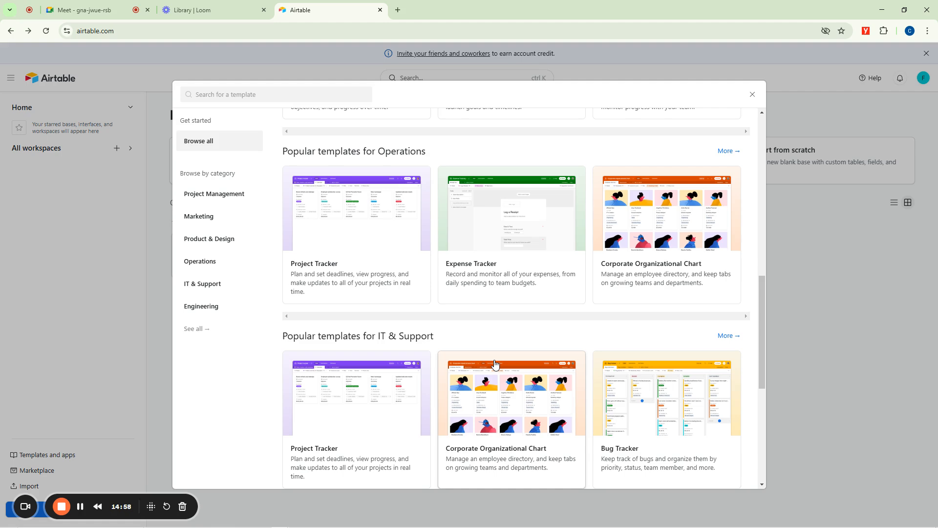
pyautogui.scroll(-6, 493, 363)
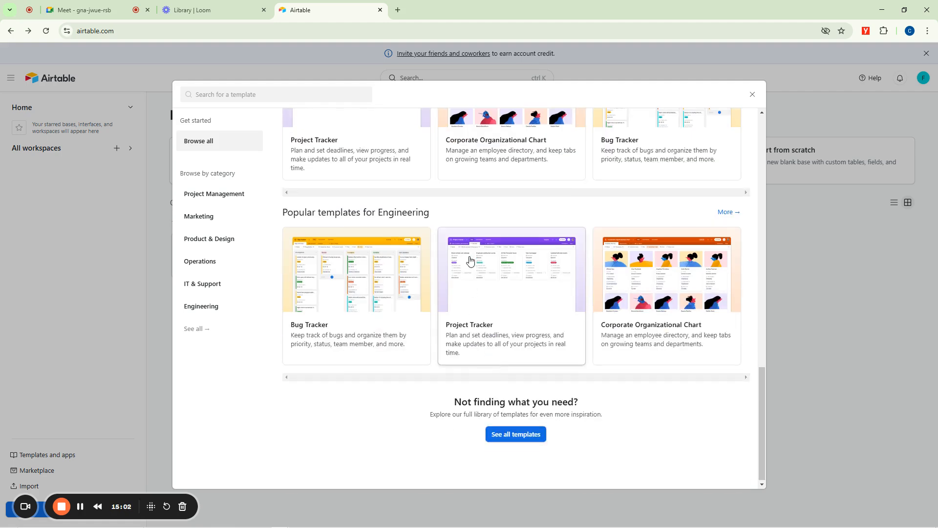
pyautogui.scroll(20, 470, 260)
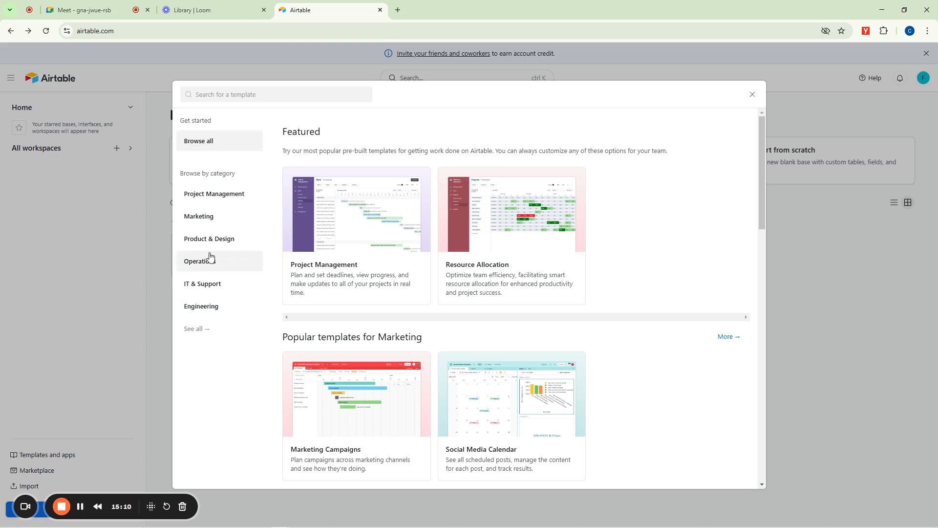
# Look through the Engineering templates and open the full Airtable templates library.
pyautogui.click(205, 310)
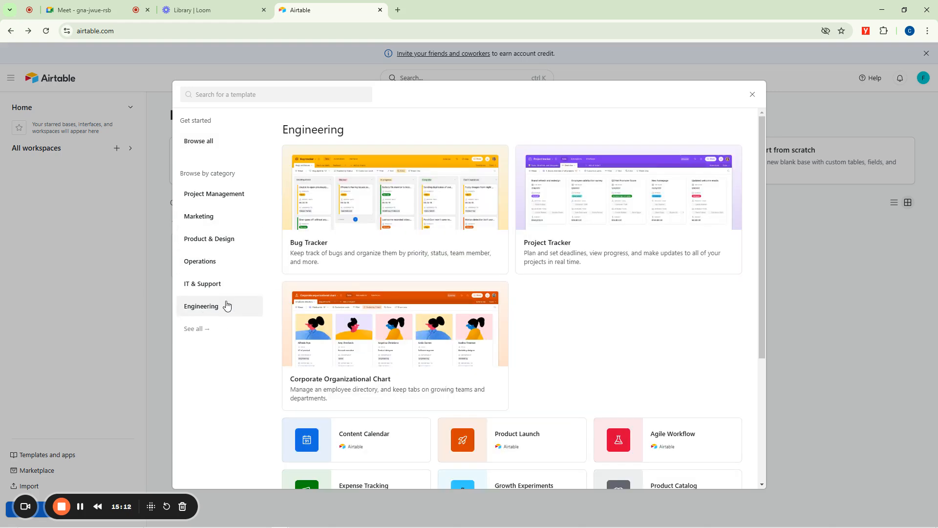
pyautogui.scroll(-4, 498, 341)
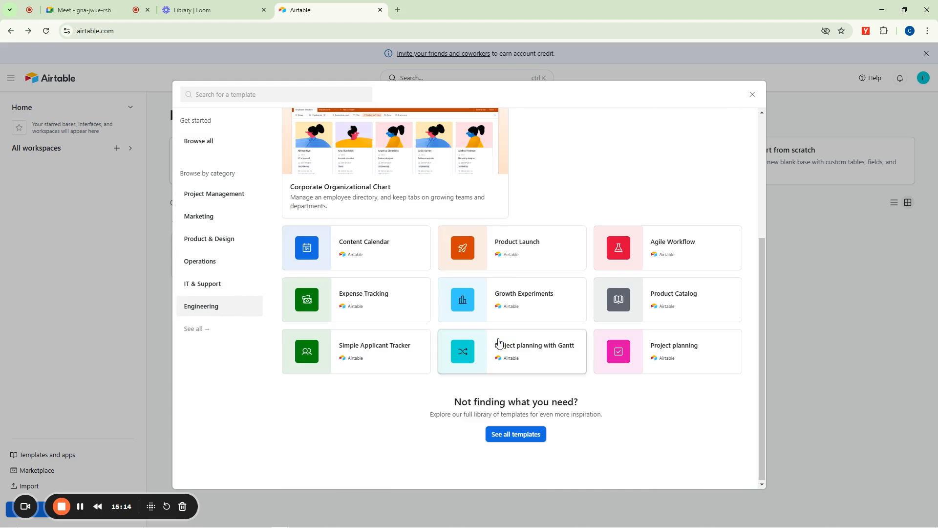
pyautogui.scroll(4, 462, 287)
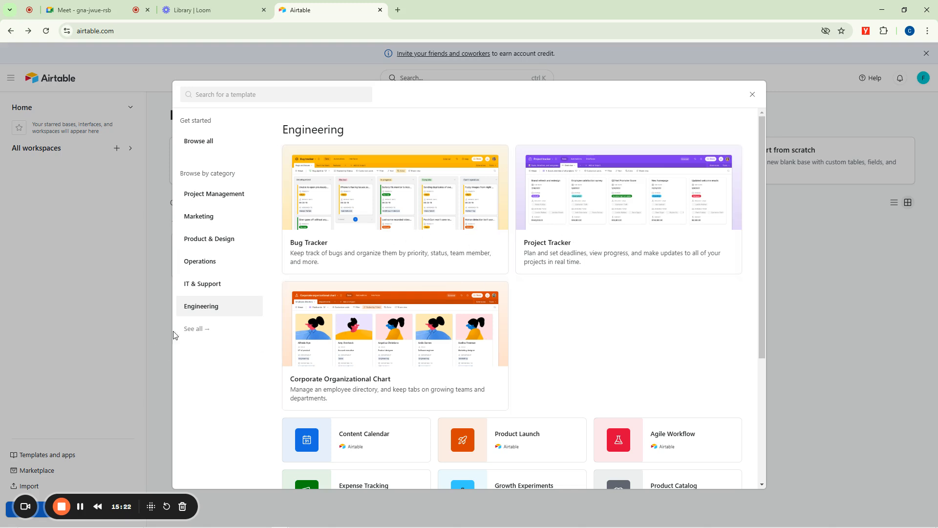
pyautogui.click(196, 329)
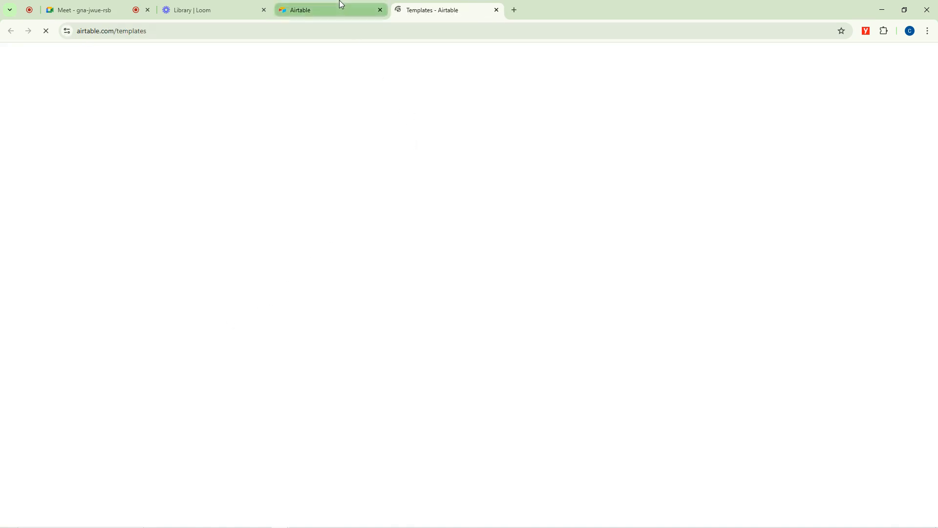
pyautogui.moveTo(340, 5)
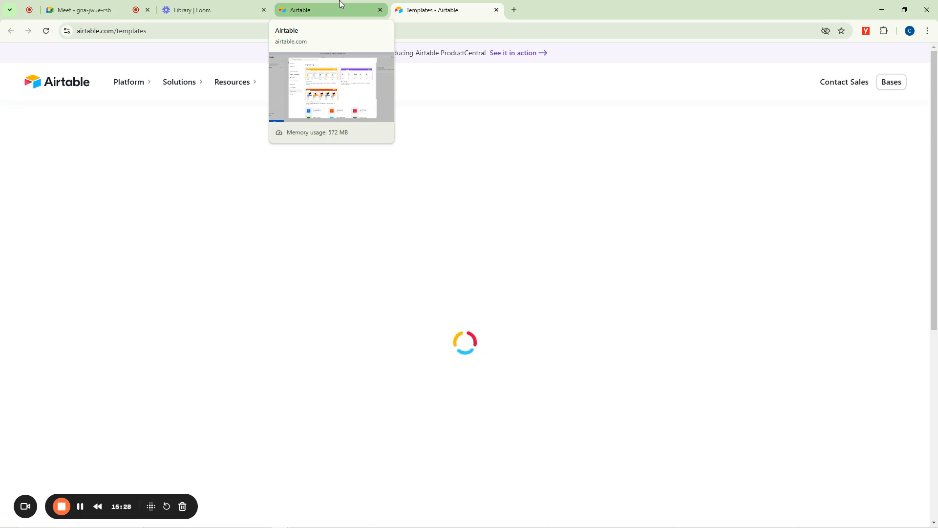
pyautogui.click(82, 506)
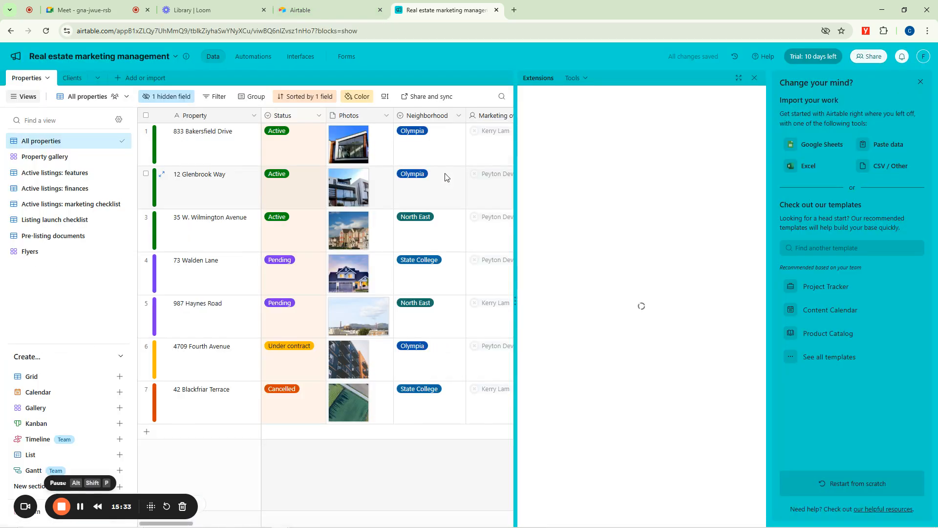
# Clear the Real estate marketing management base of its import suggestions, Extensions pane, welcome tour and date dependencies notice.
pyautogui.click(920, 81)
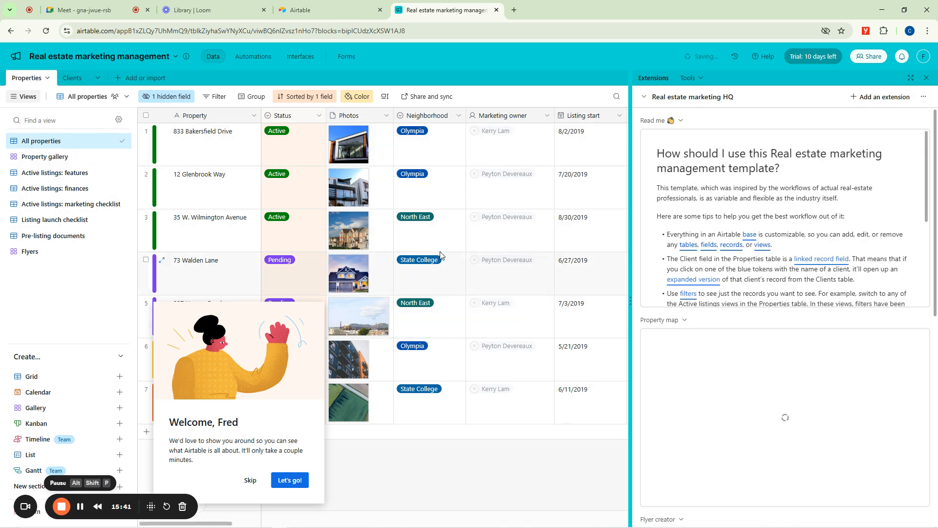
pyautogui.click(928, 79)
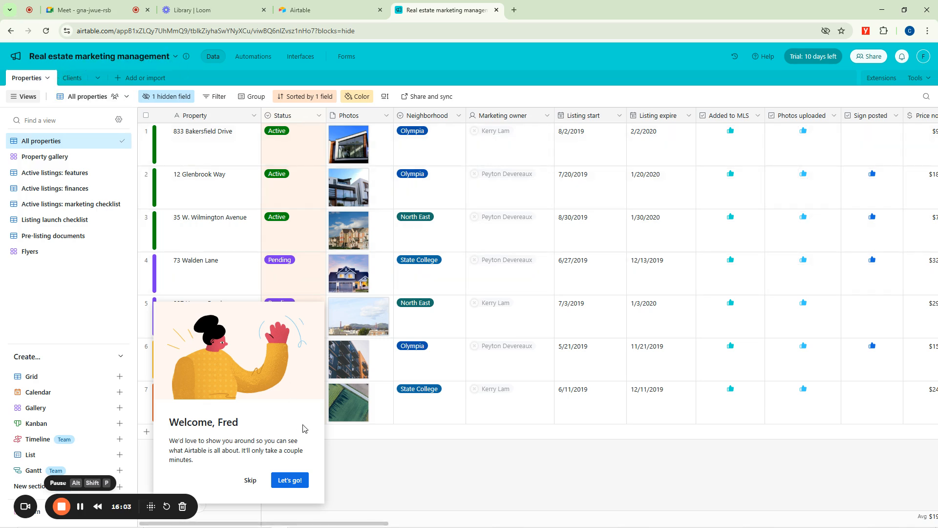
pyautogui.click(250, 480)
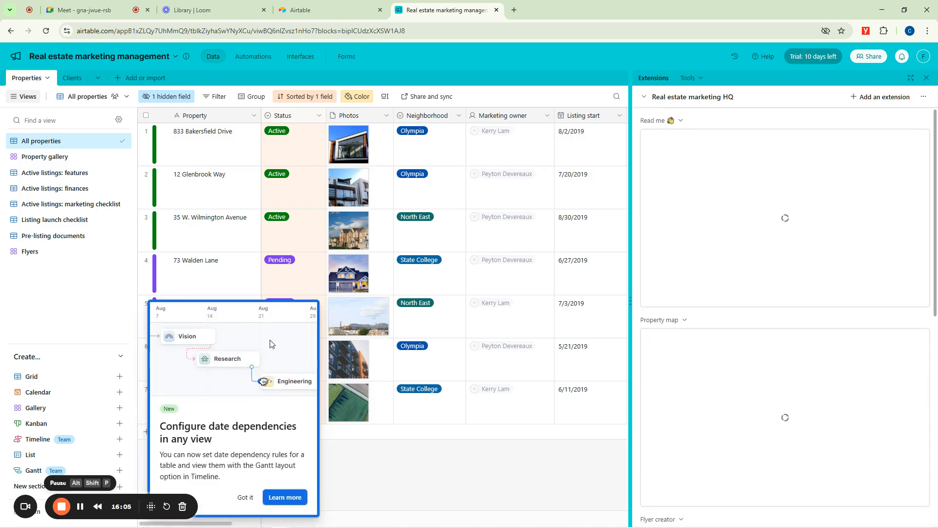
pyautogui.click(245, 497)
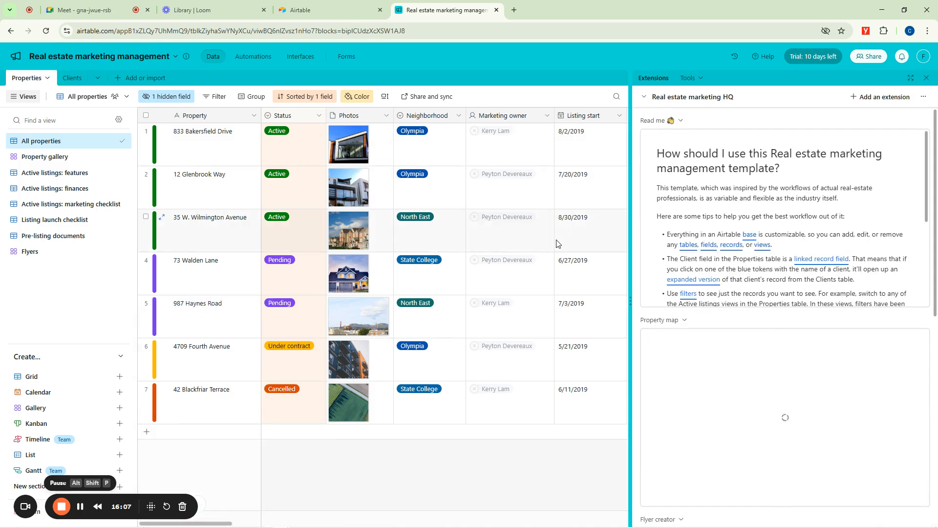
pyautogui.click(927, 78)
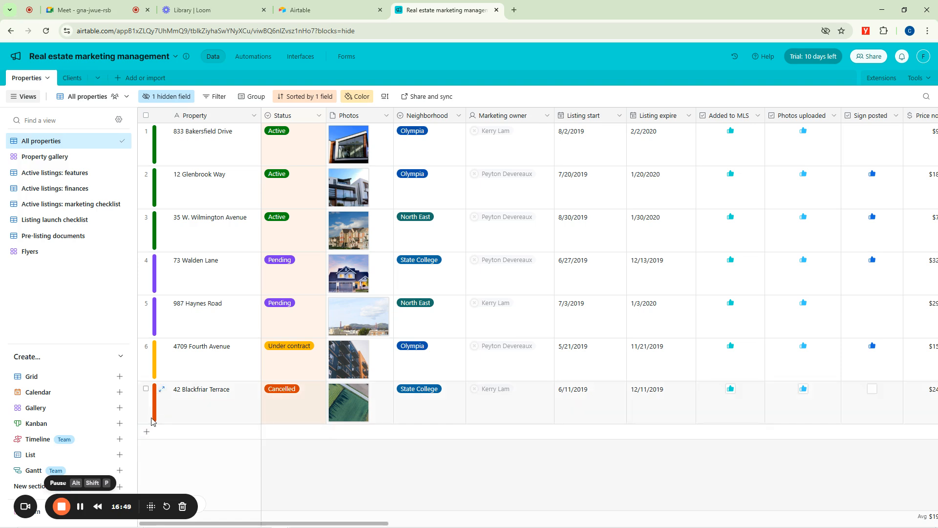
# Add a new record to the Properties table and enter the property's street address in its Property field.
pyautogui.click(146, 434)
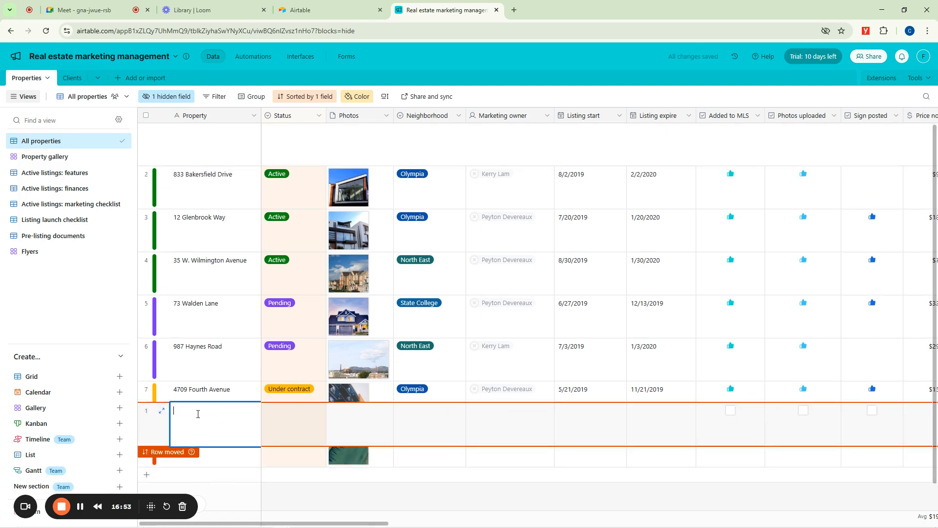
pyautogui.moveTo(198, 409); pyautogui.dragTo(195, 410)
pyautogui.write('Faya Street')
pyautogui.moveTo(209, 411); pyautogui.dragTo(211, 410)
pyautogui.write('Street')
pyautogui.click(544, 149)
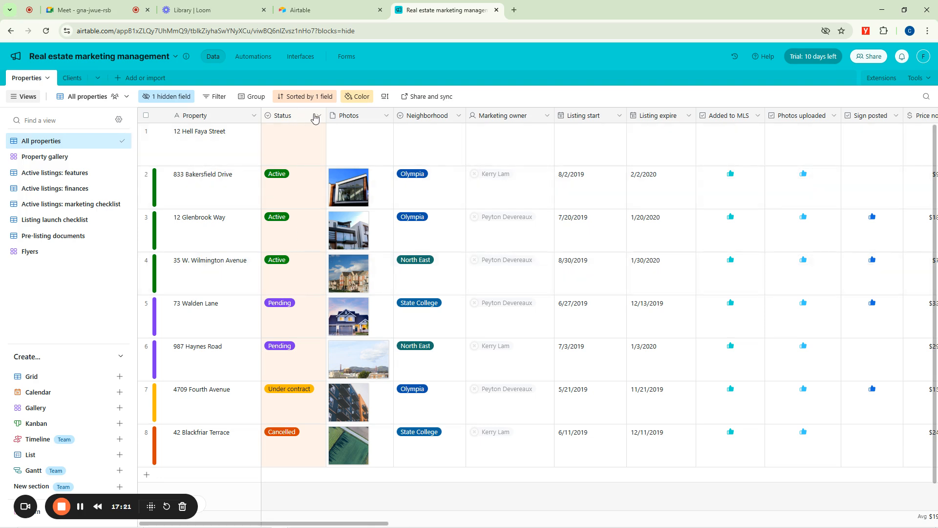
# Review the Status options for the new property record and set its status to Active.
pyautogui.click(287, 140)
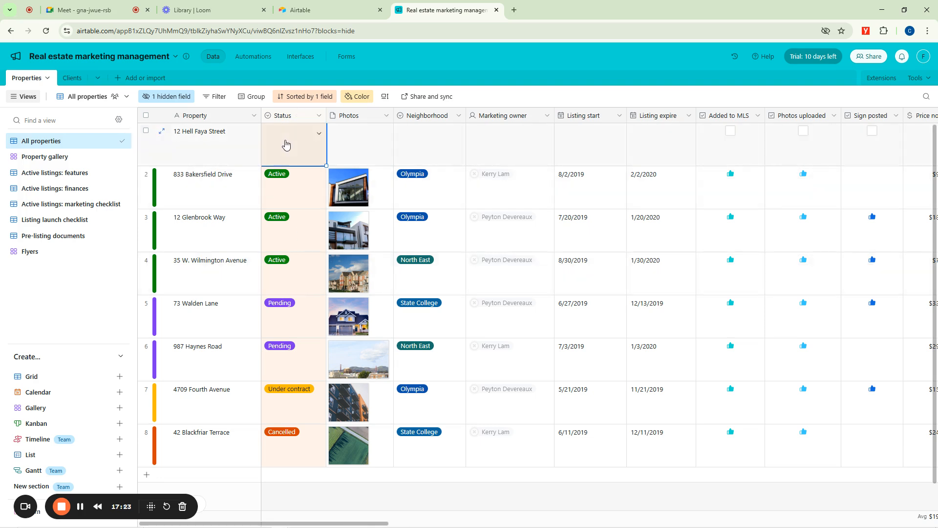
pyautogui.click(319, 136)
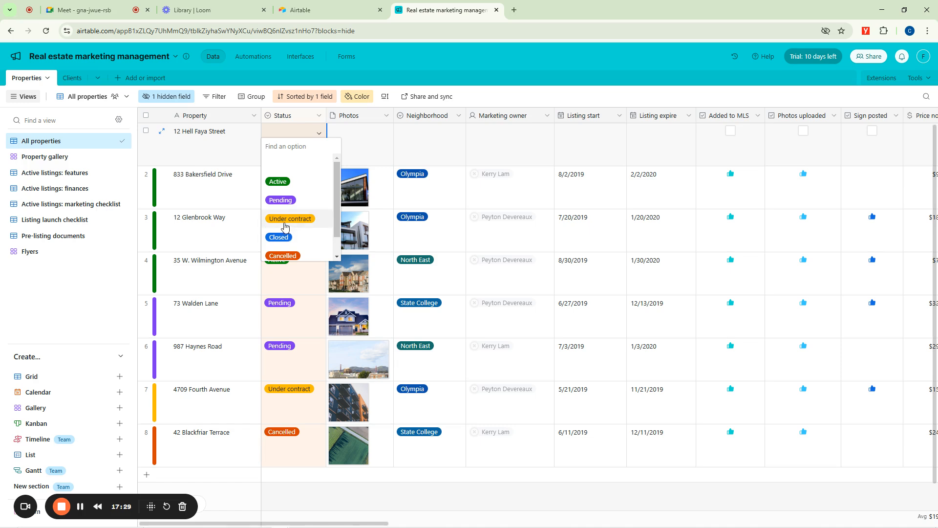
pyautogui.scroll(-1, 293, 249)
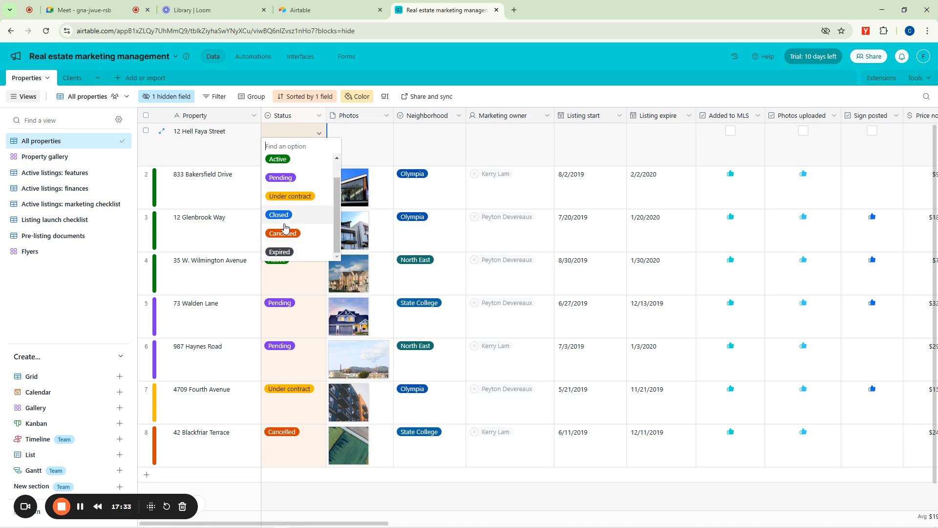
pyautogui.scroll(1, 293, 168)
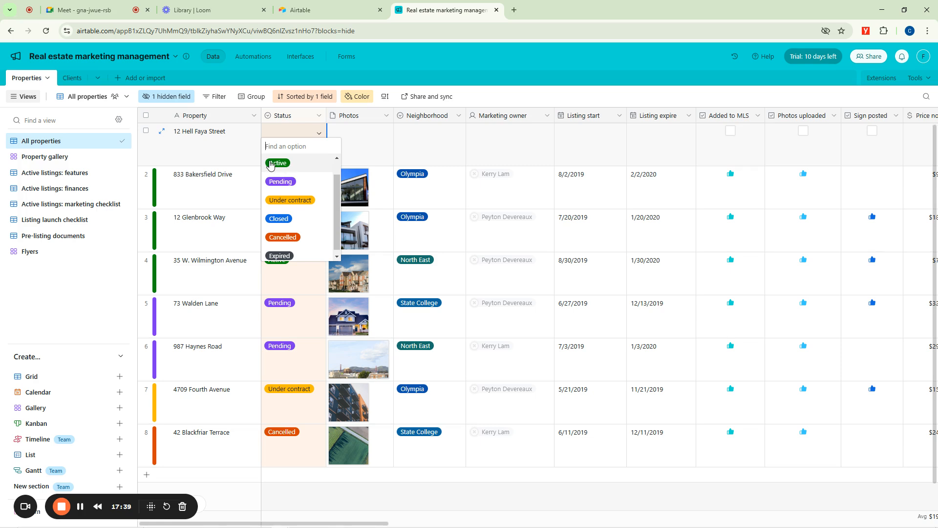
pyautogui.click(273, 163)
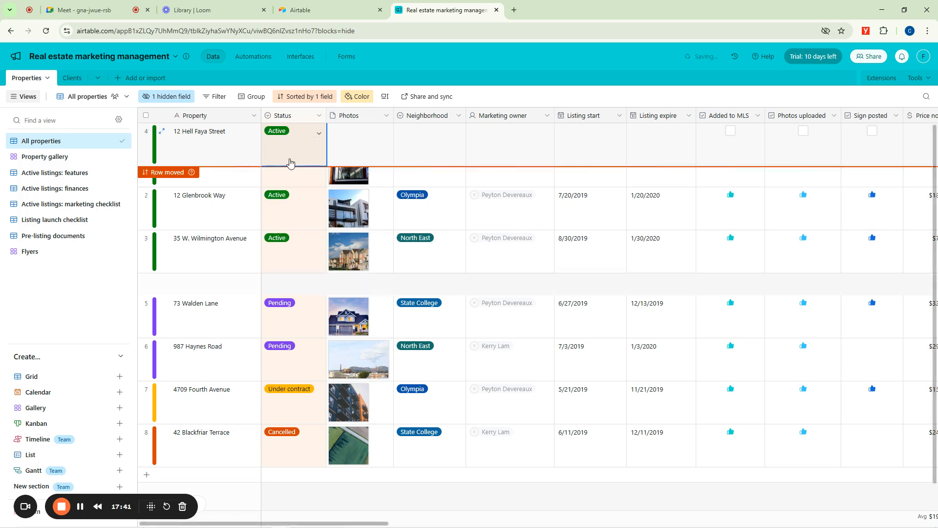
# Search Google in a new browser tab for DUBI MUSEUM and show the image results.
pyautogui.click(364, 151)
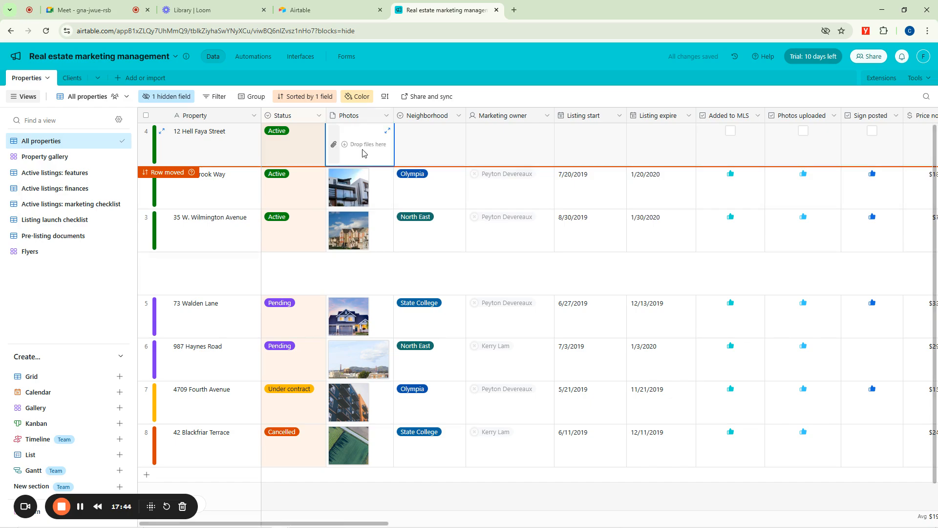
pyautogui.click(514, 10)
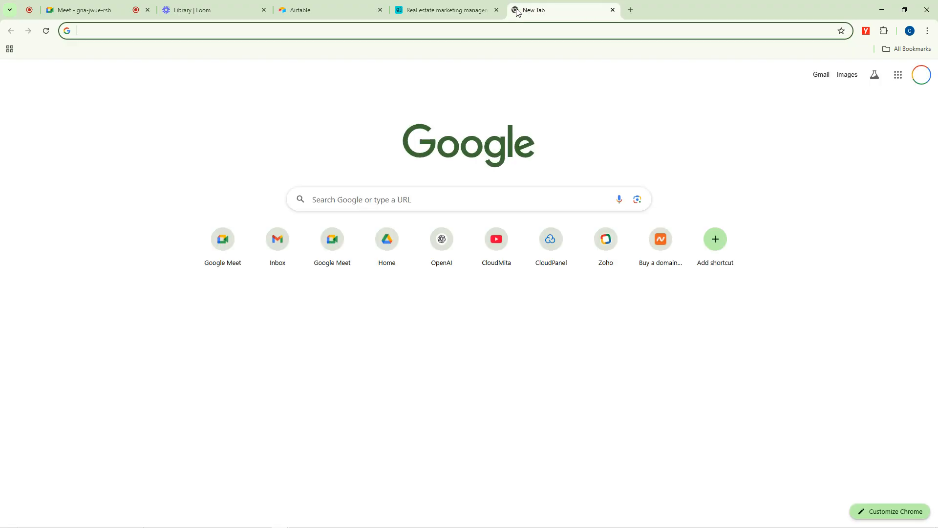
pyautogui.write('DUBI')
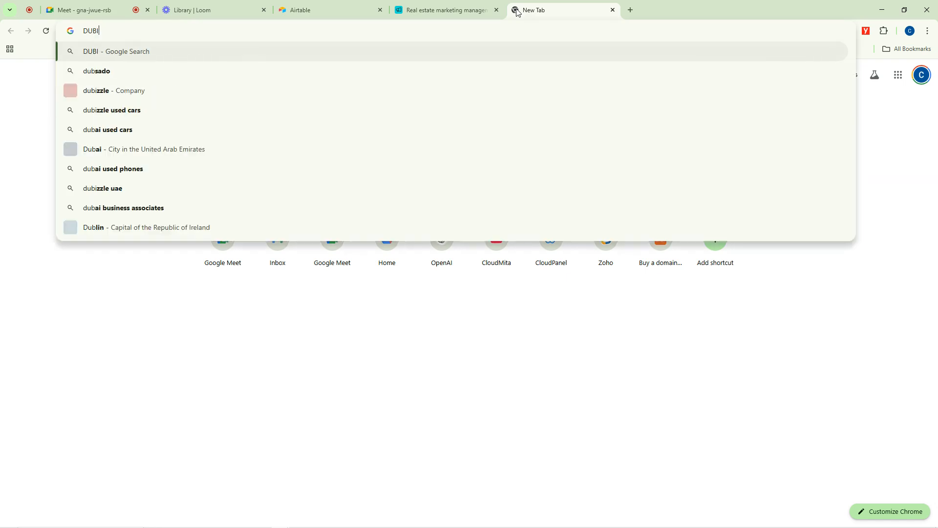
pyautogui.write(' MUSEUM')
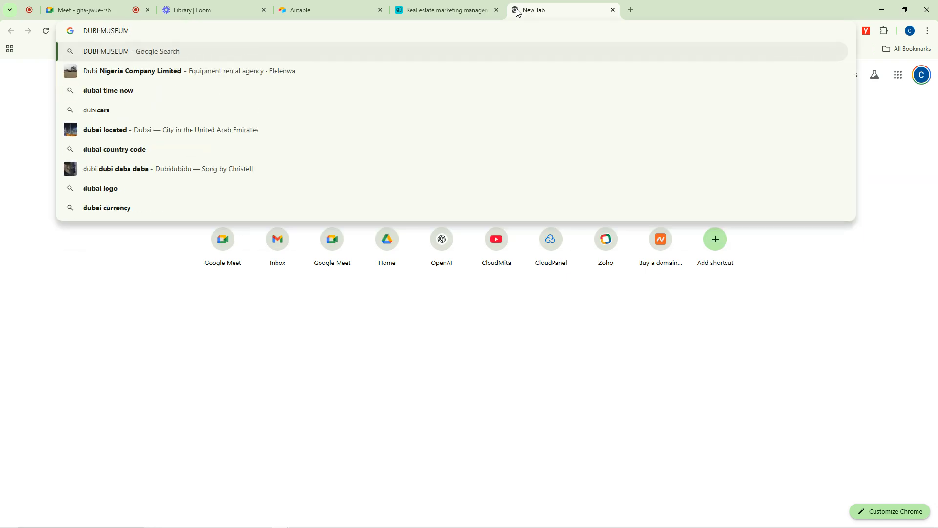
pyautogui.press('Return')
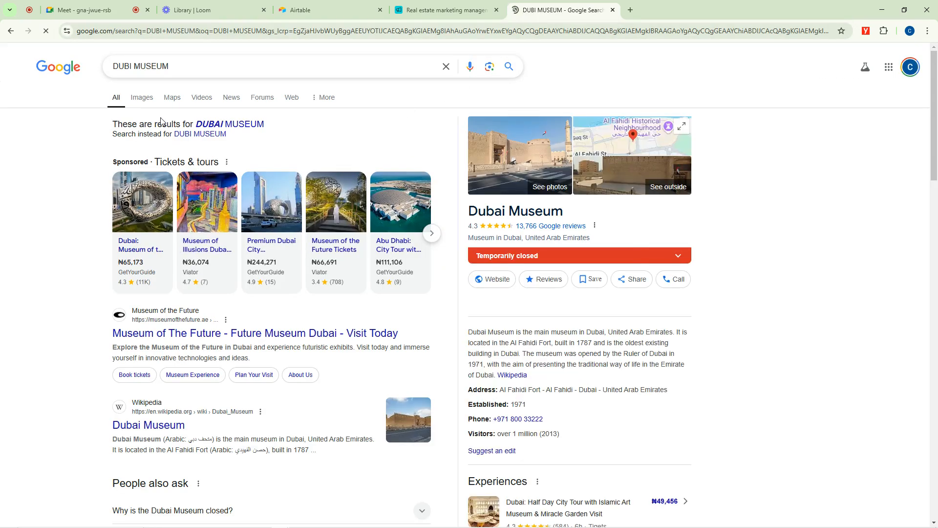
pyautogui.click(141, 99)
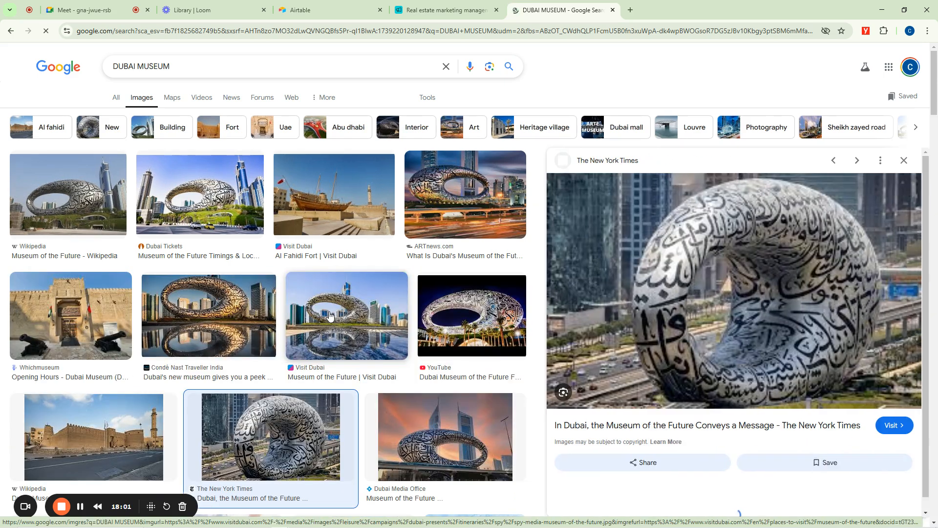
# Save The New York Times' image of the Museum of the Future to the Desktop as a JPG file.
pyautogui.click(327, 316)
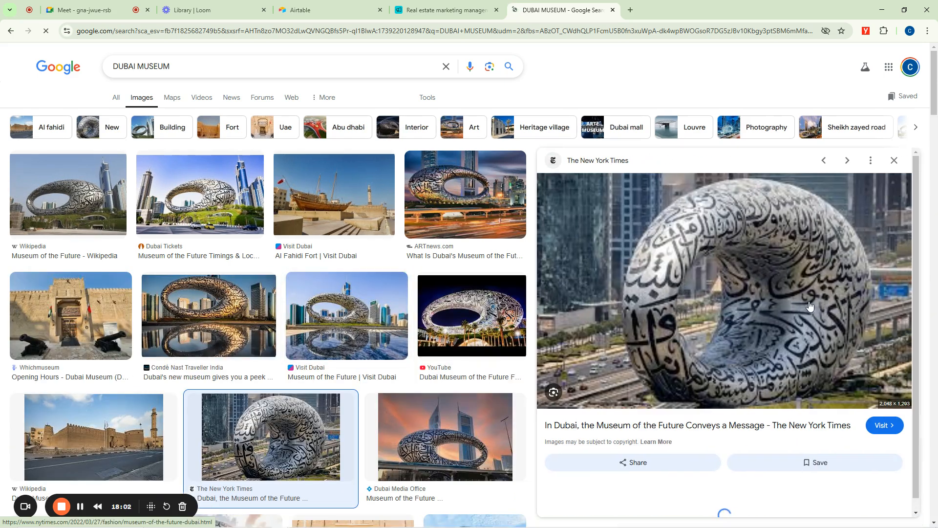
pyautogui.rightClick(745, 257)
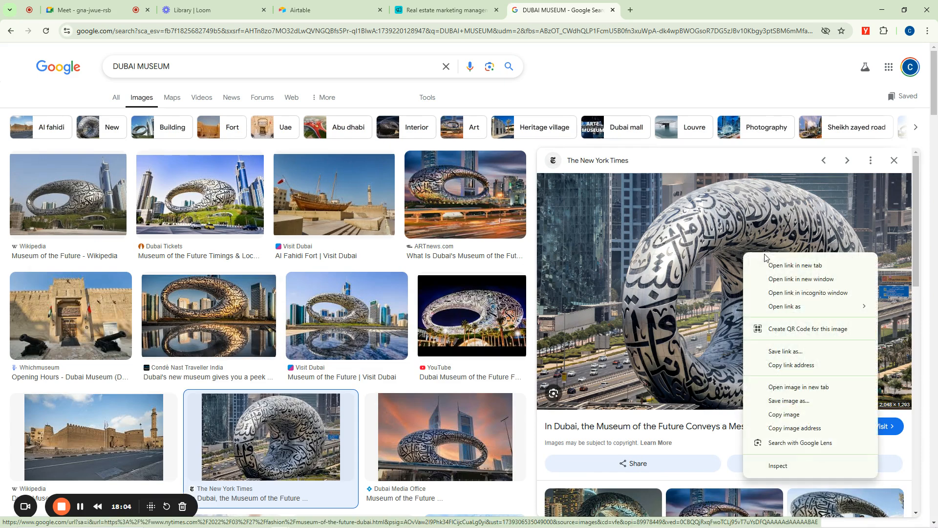
pyautogui.click(784, 400)
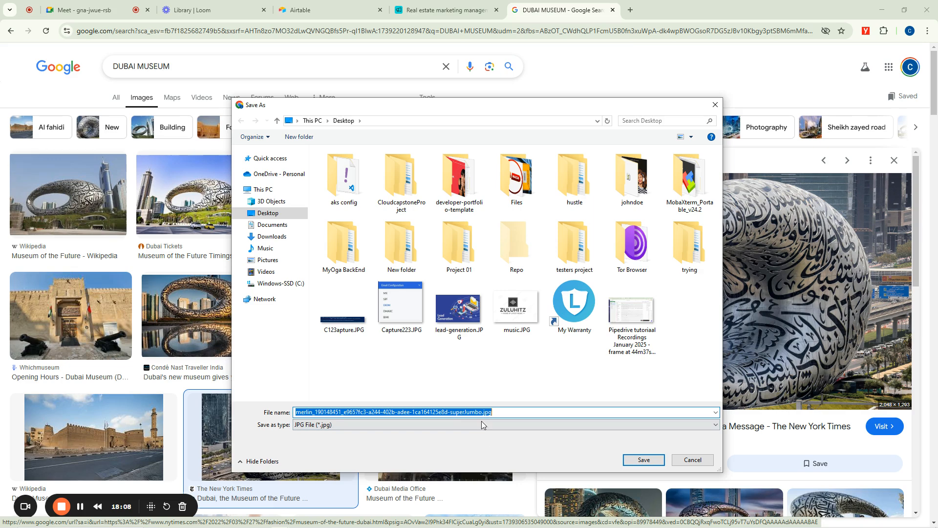
pyautogui.click(643, 459)
# Upload the saved museum image from the Desktop to the new property record's Photos field in Airtable and preview the attachment.
pyautogui.click(430, 3)
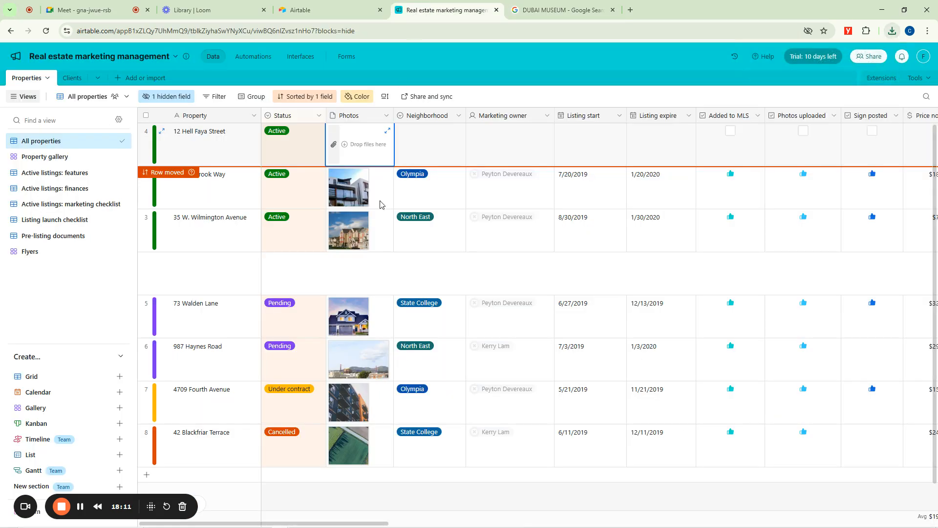
pyautogui.click(334, 147)
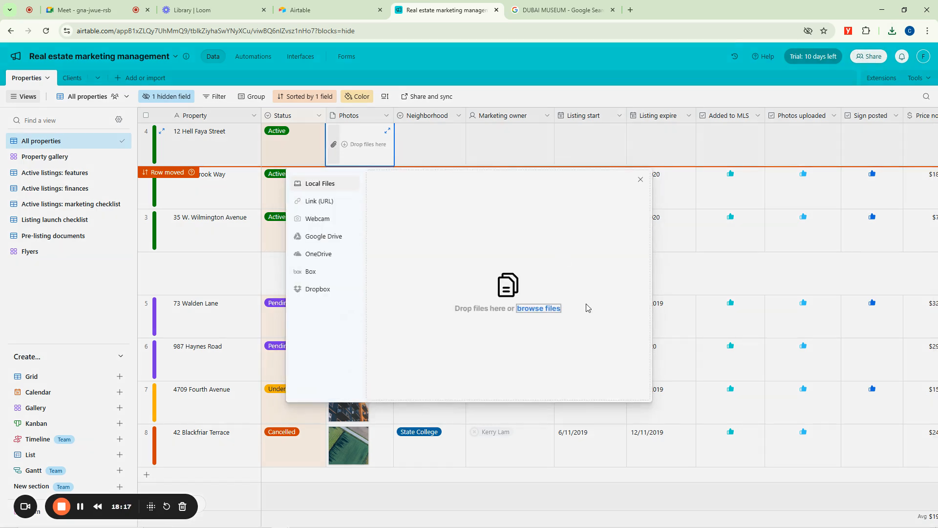
pyautogui.click(539, 309)
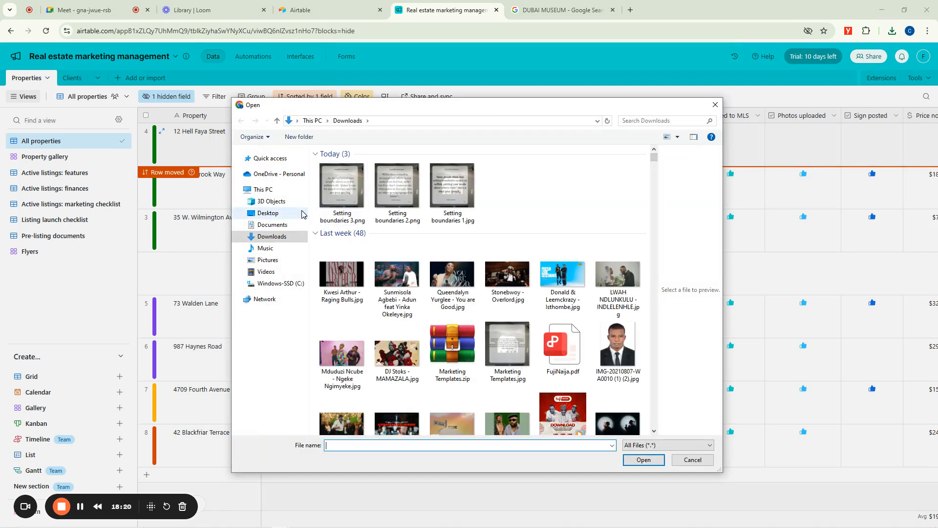
pyautogui.click(268, 214)
pyautogui.scroll(-5, 577, 325)
pyautogui.scroll(5, 554, 313)
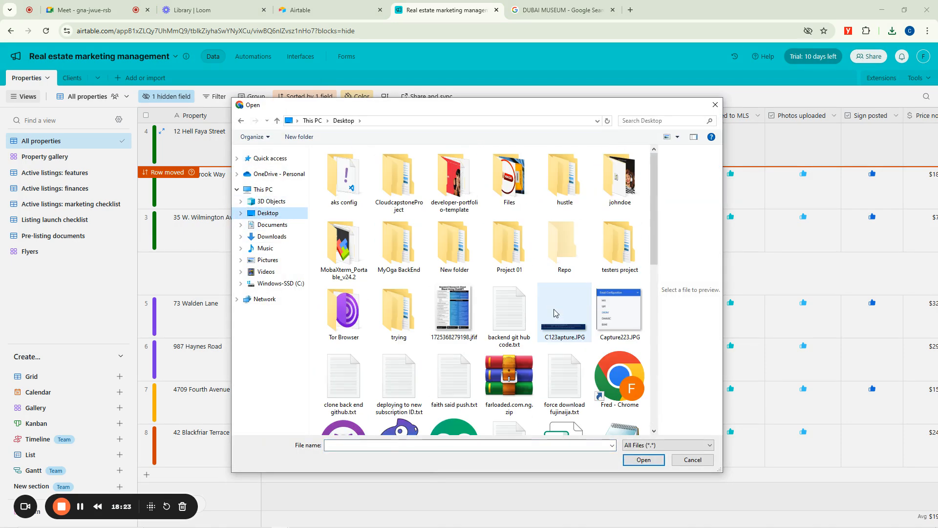
pyautogui.scroll(-3, 554, 313)
pyautogui.click(454, 389)
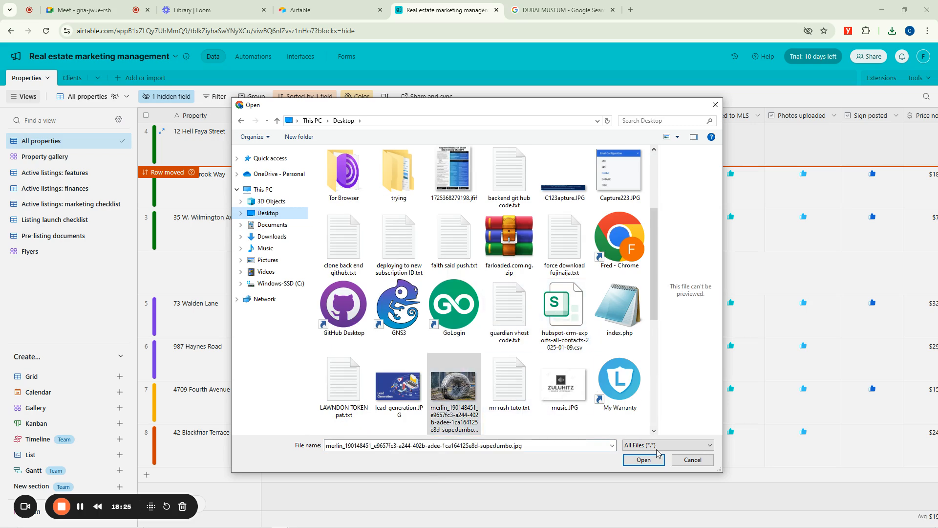
pyautogui.click(645, 460)
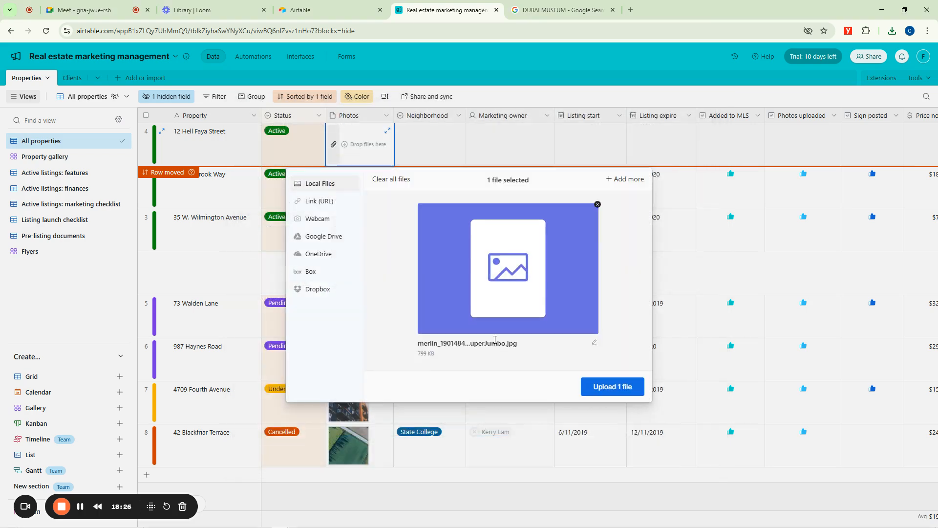
pyautogui.click(616, 392)
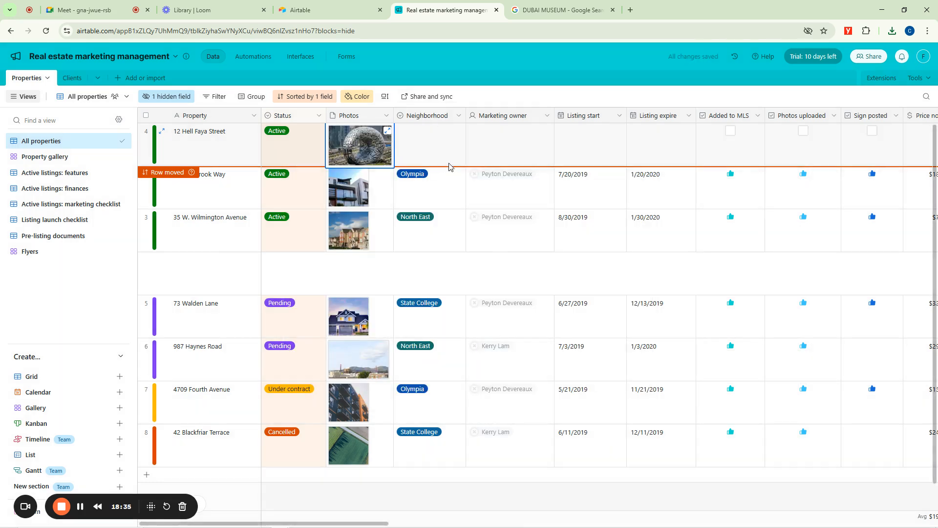
pyautogui.click(385, 132)
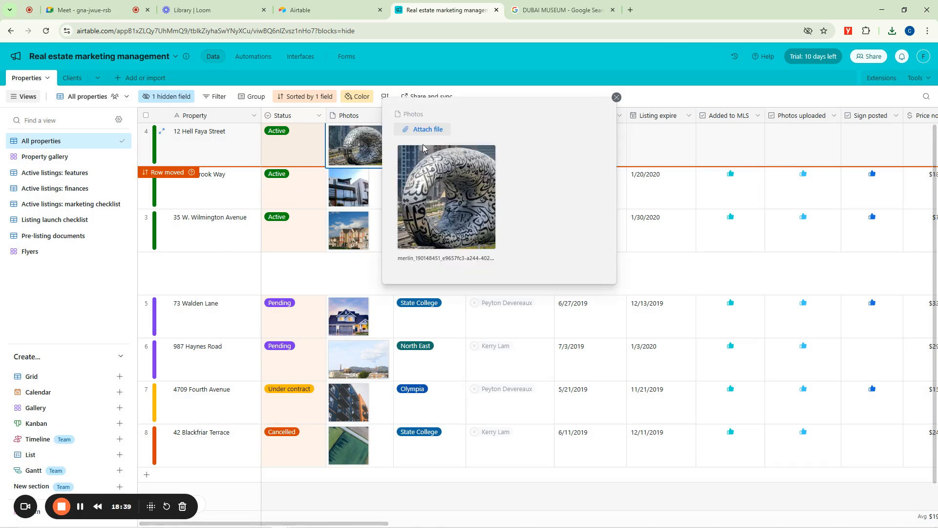
pyautogui.click(616, 96)
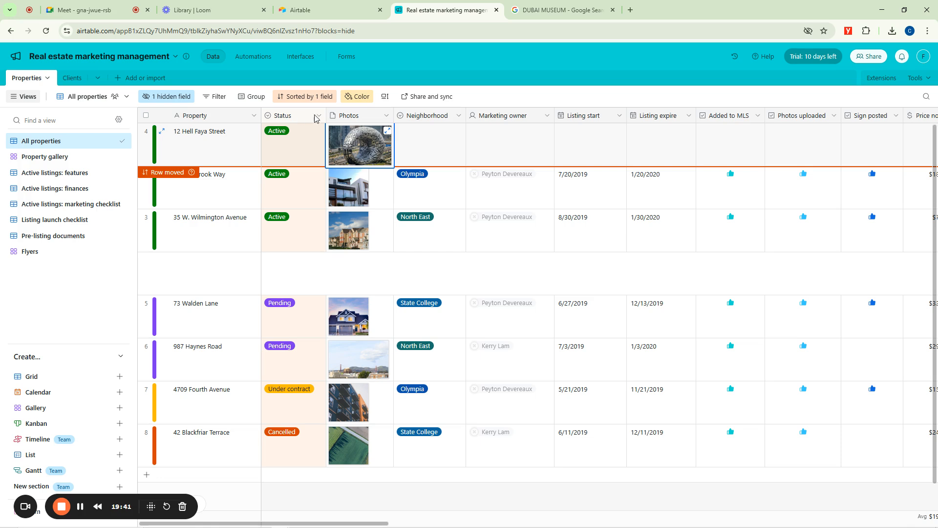
# Change the Neighborhood of the first property record in the grid to State College.
pyautogui.click(458, 116)
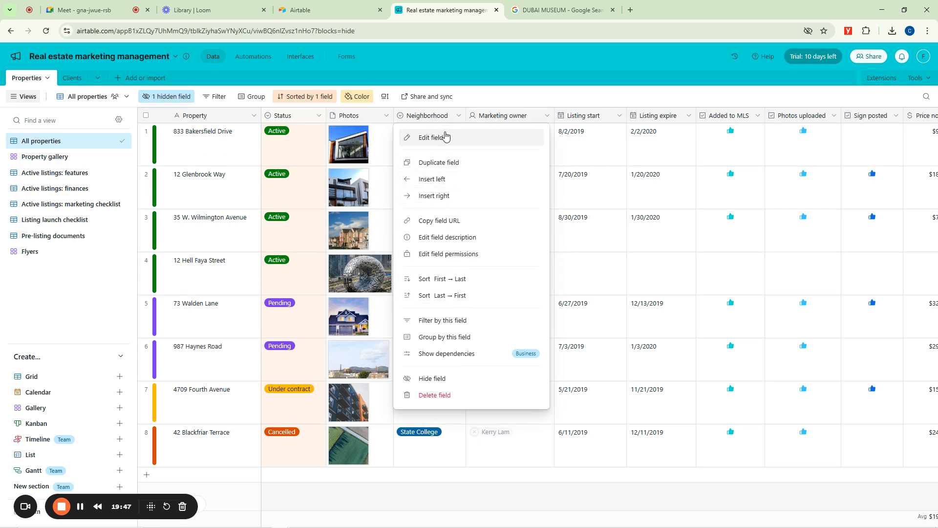
pyautogui.click(403, 142)
pyautogui.click(417, 141)
pyautogui.click(458, 133)
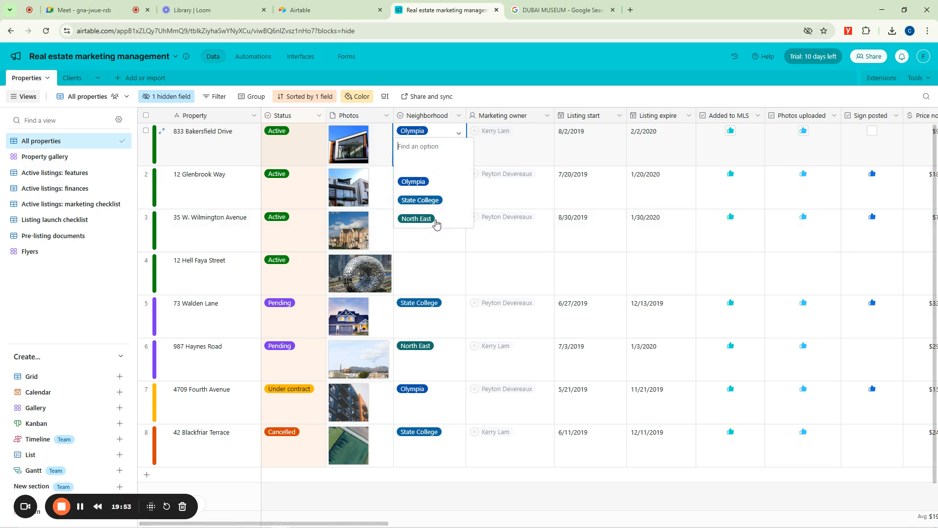
pyautogui.click(422, 201)
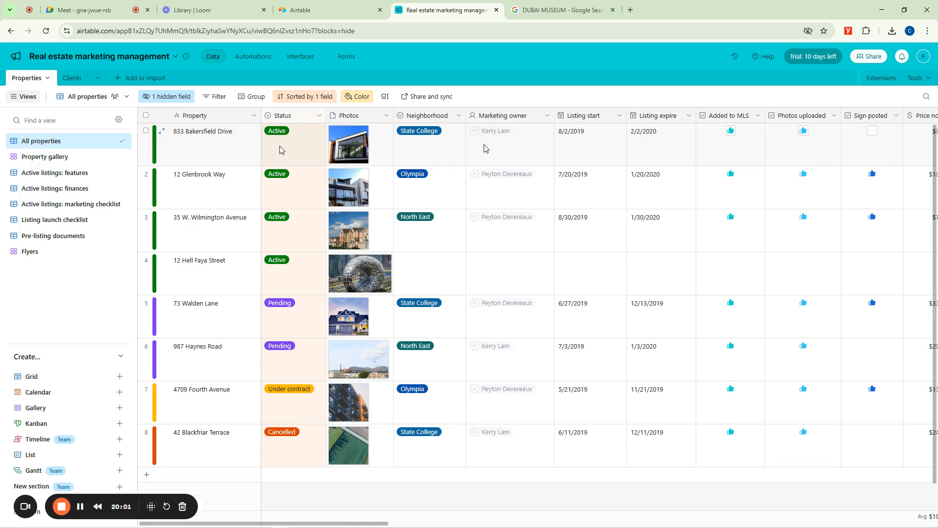
# Set the Neighborhood of the new property record to State College.
pyautogui.scroll(-1, 439, 311)
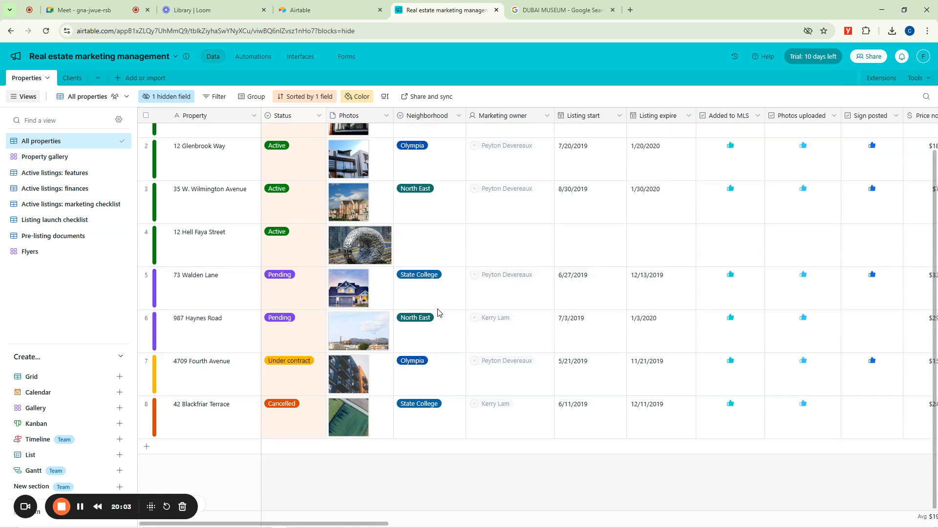
pyautogui.scroll(1, 365, 261)
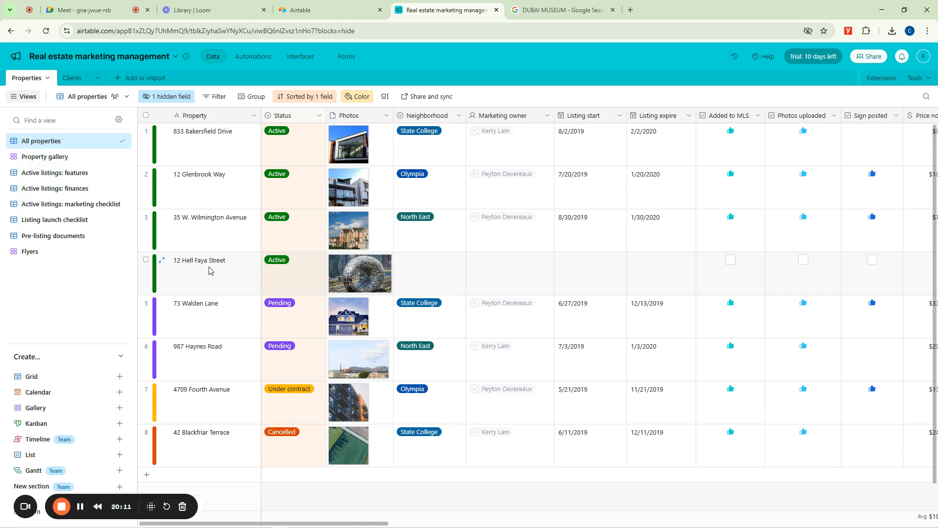
pyautogui.click(435, 268)
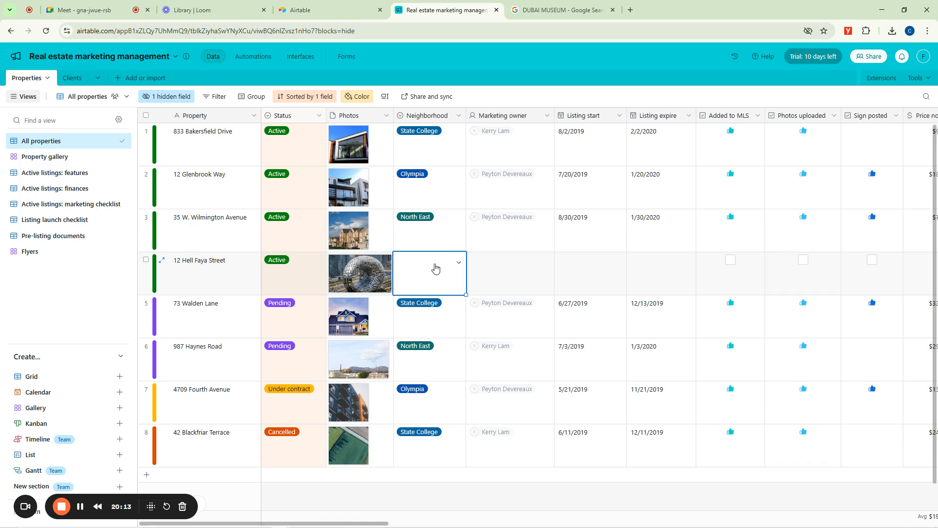
pyautogui.click(459, 264)
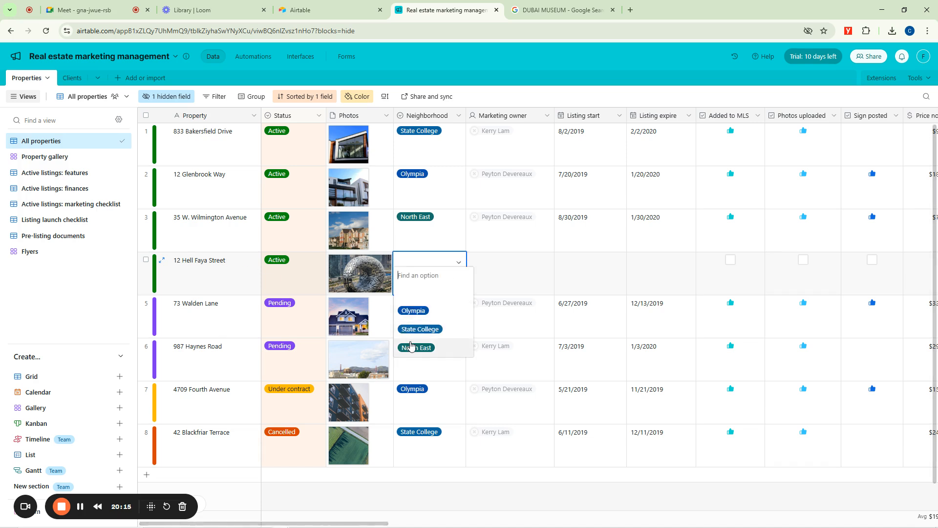
pyautogui.click(420, 329)
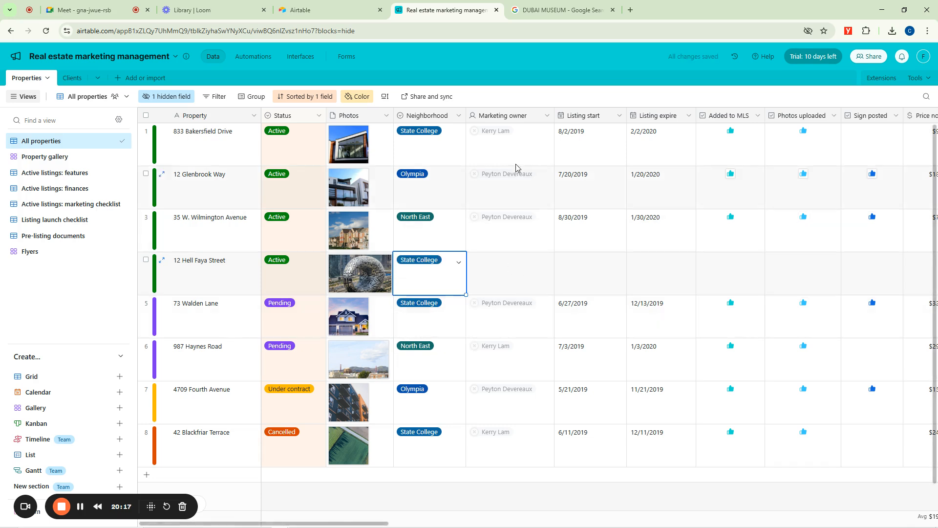
# Assign the workspace's own user as Marketing owner of the new property record.
pyautogui.click(548, 264)
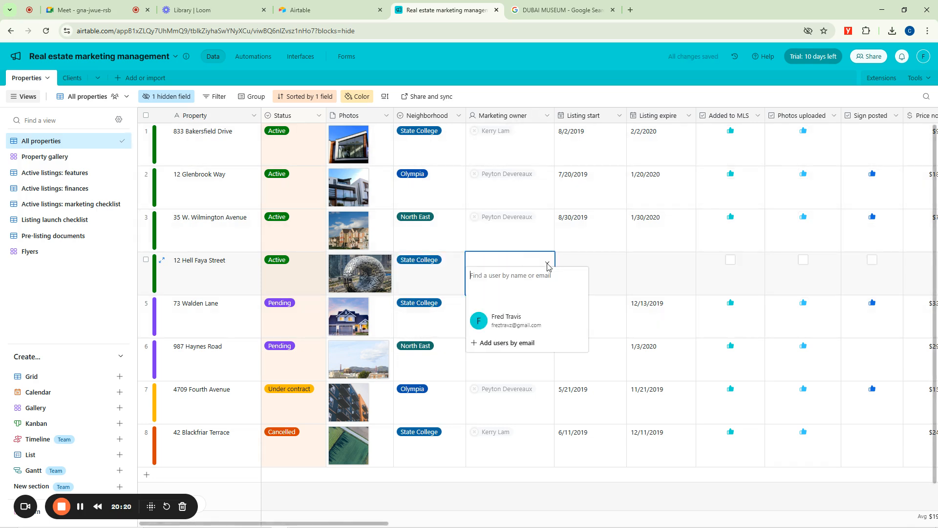
pyautogui.click(509, 322)
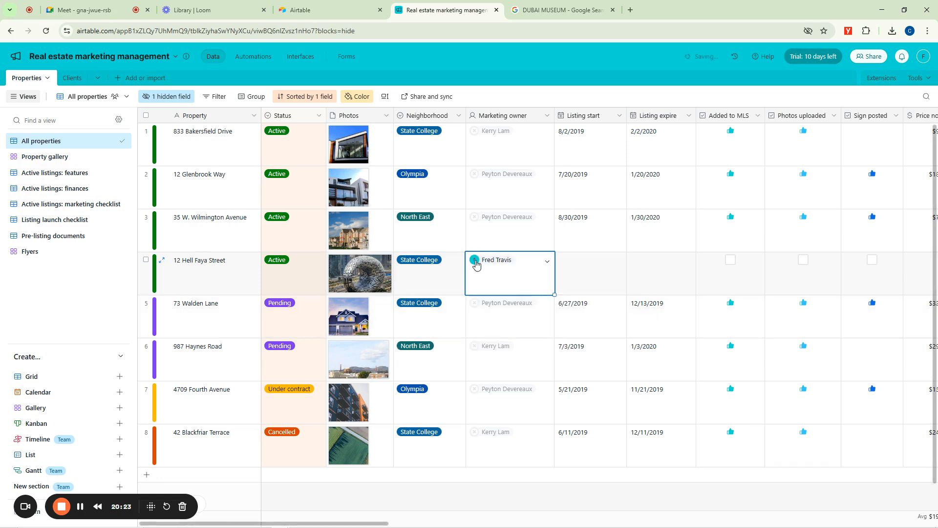
pyautogui.click(594, 95)
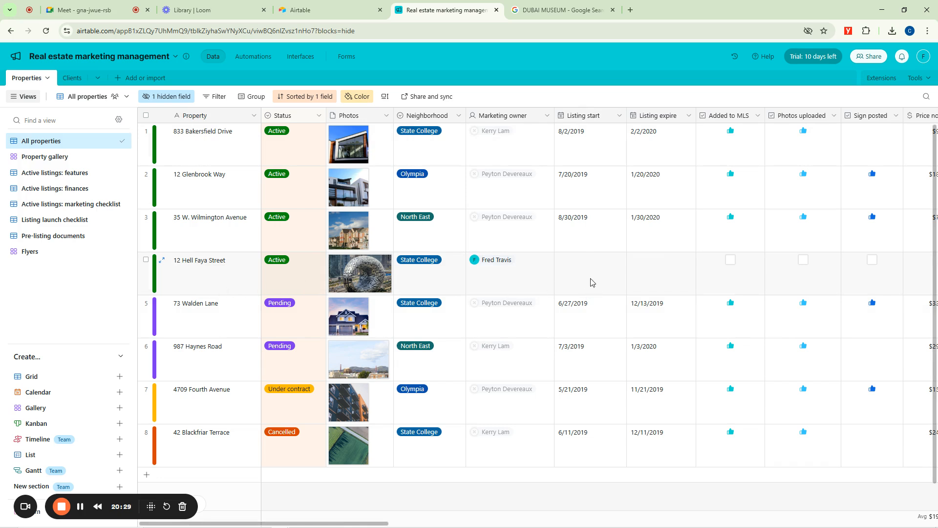
pyautogui.click(617, 265)
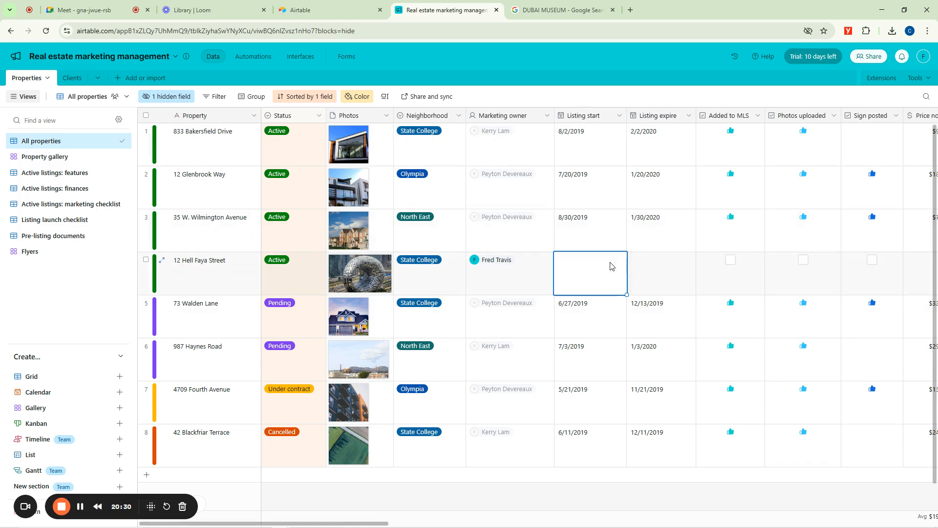
pyautogui.rightClick(585, 275)
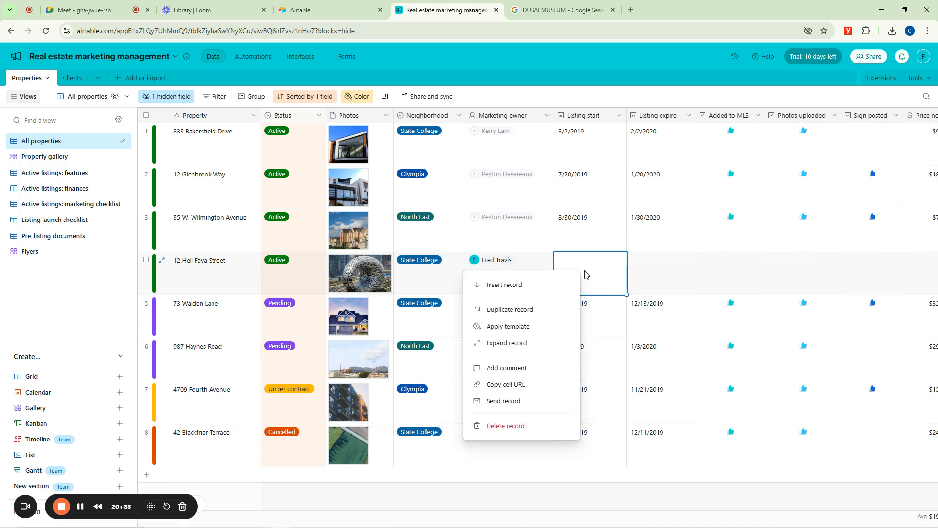
pyautogui.press('Escape')
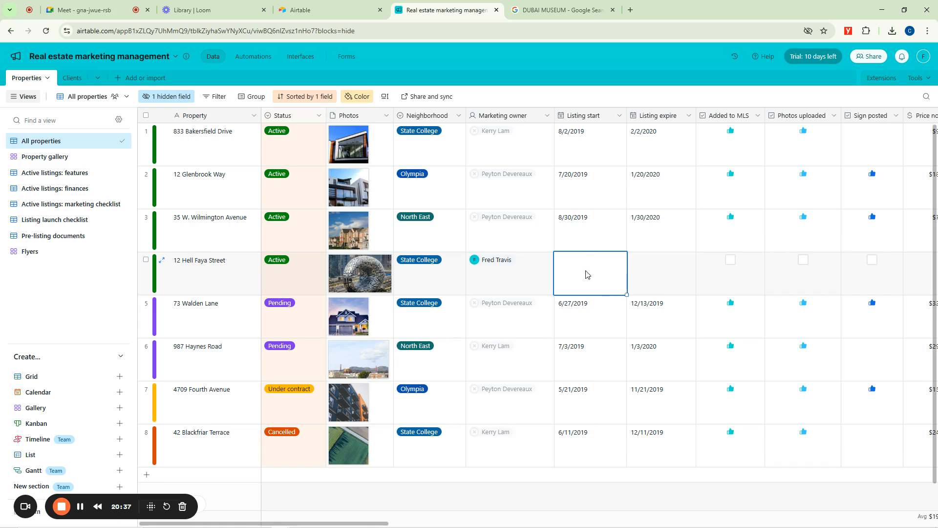
pyautogui.click(649, 274)
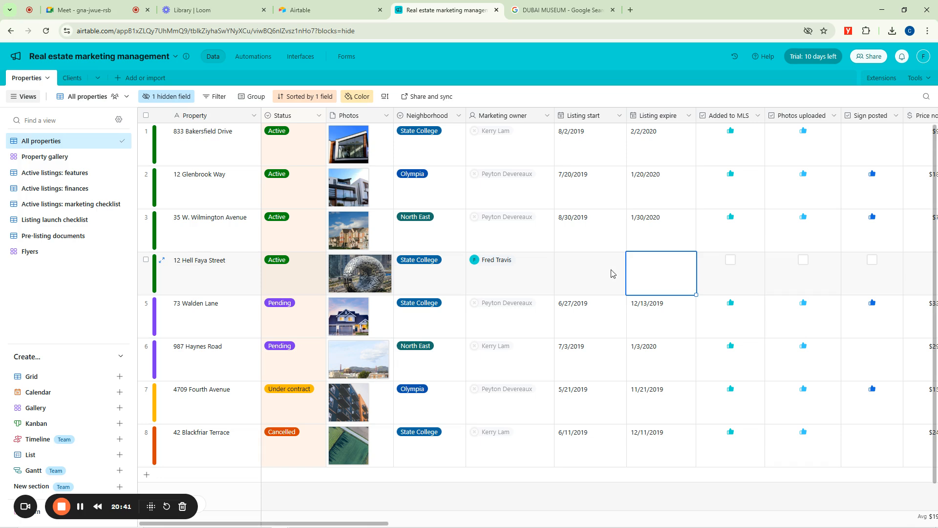
pyautogui.click(595, 277)
pyautogui.click(598, 274)
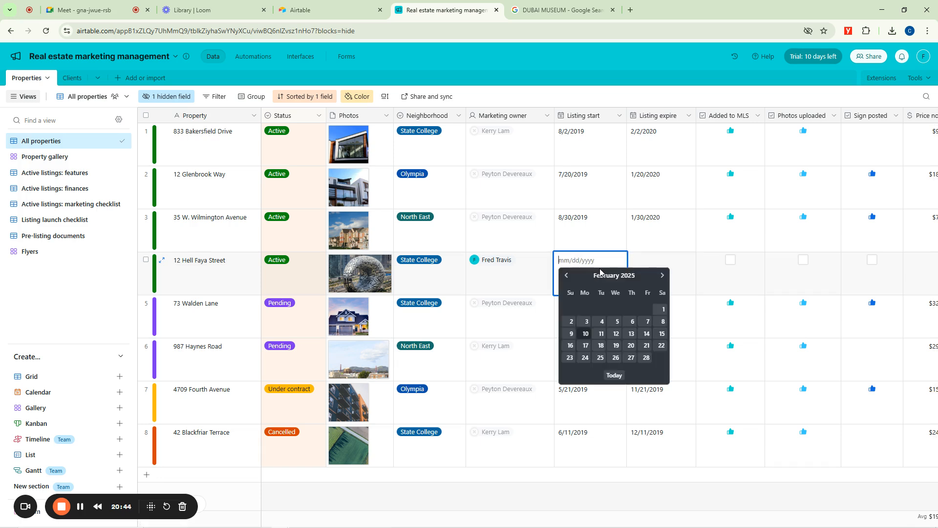
pyautogui.click(541, 243)
# Set the new property record's Listing start to 2/10/2025 and its Listing expire to 2/24/2025.
pyautogui.click(581, 275)
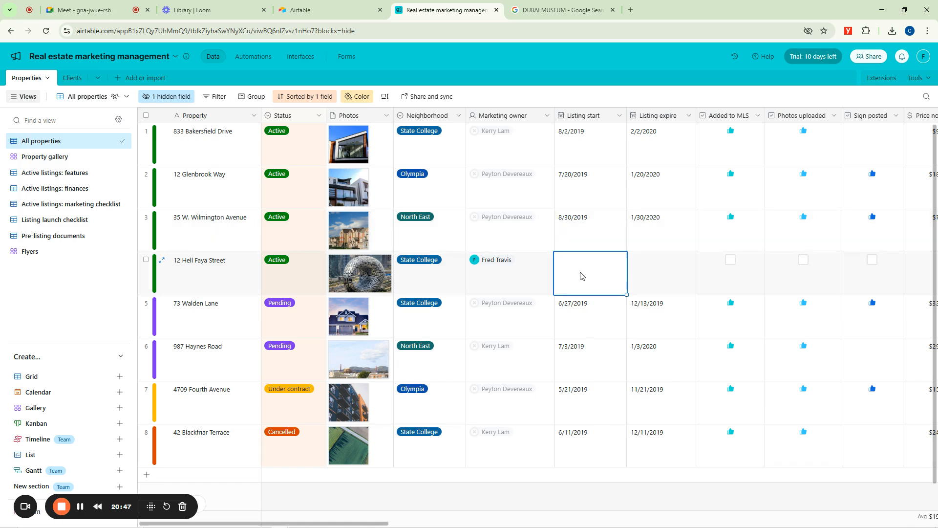
pyautogui.click(581, 275)
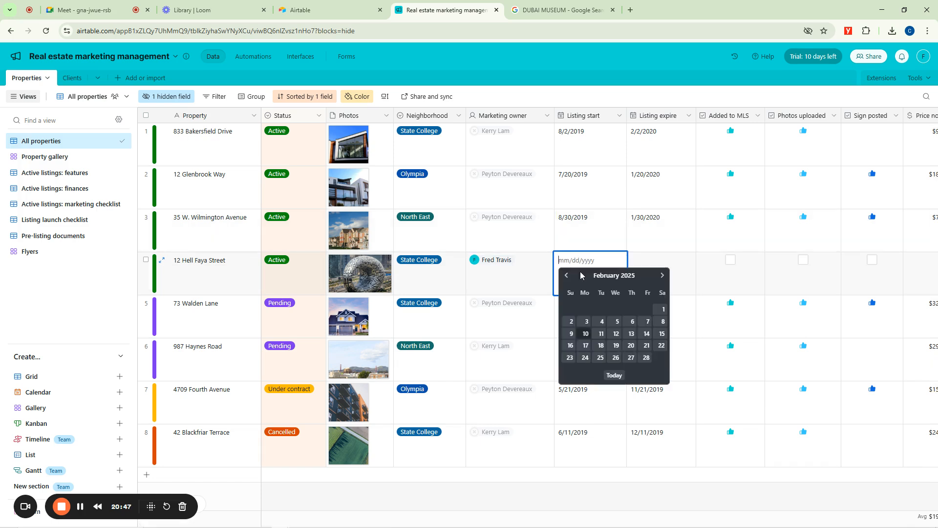
pyautogui.click(586, 333)
pyautogui.doubleClick(663, 276)
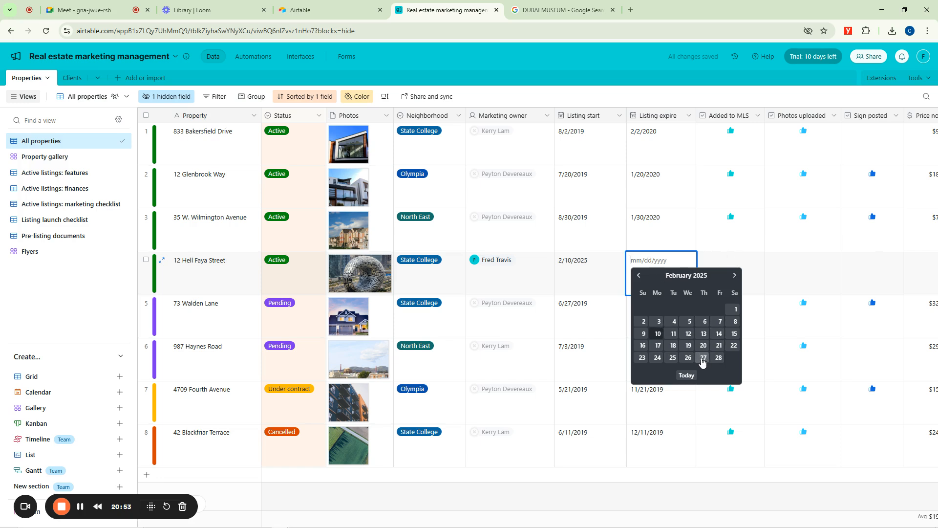
pyautogui.click(659, 358)
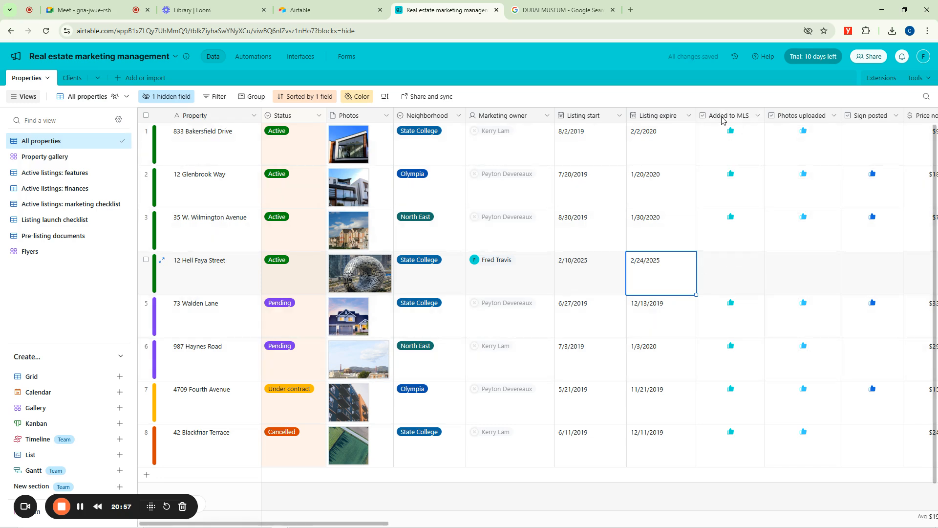
# Mark the new property record as Added to MLS, Photos uploaded and Sign posted.
pyautogui.click(750, 120)
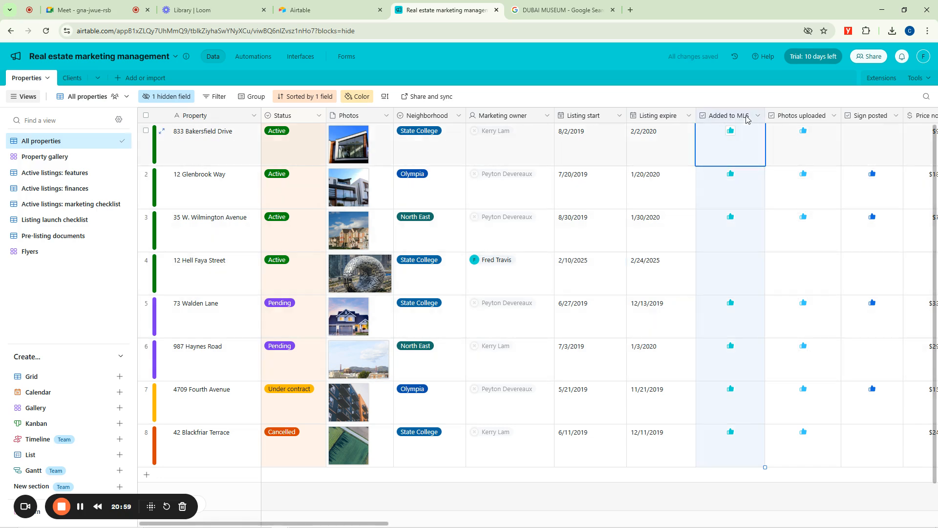
pyautogui.click(729, 261)
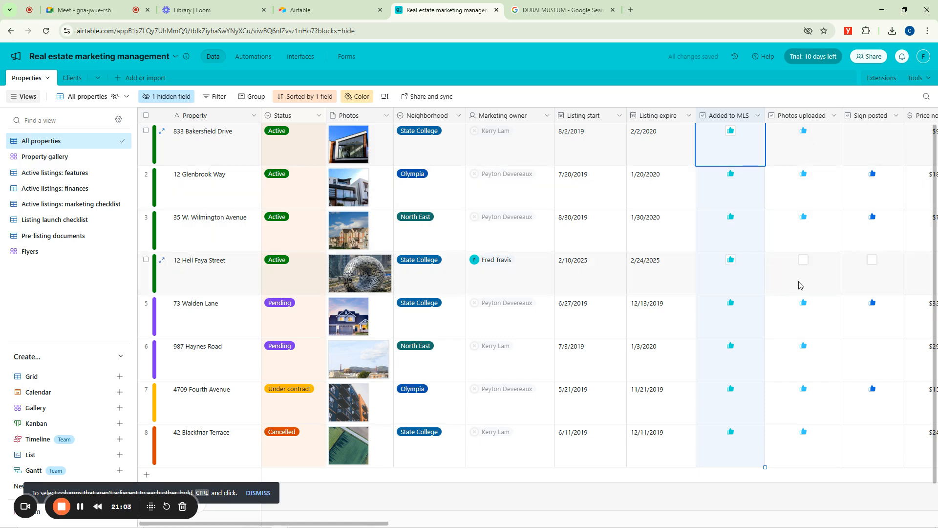
pyautogui.click(803, 262)
pyautogui.click(872, 262)
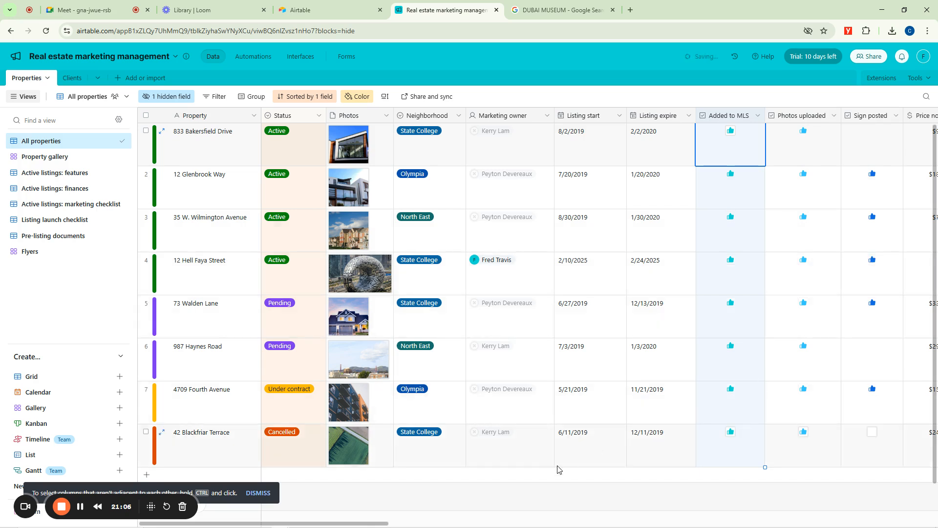
# Set the Price now of the new property record to $2,000,000.
pyautogui.moveTo(380, 523); pyautogui.dragTo(508, 524)
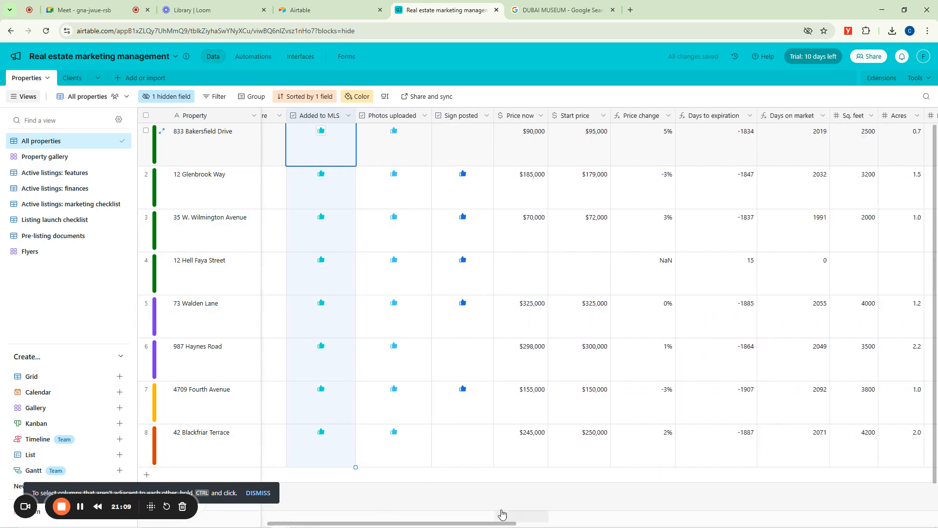
pyautogui.click(527, 273)
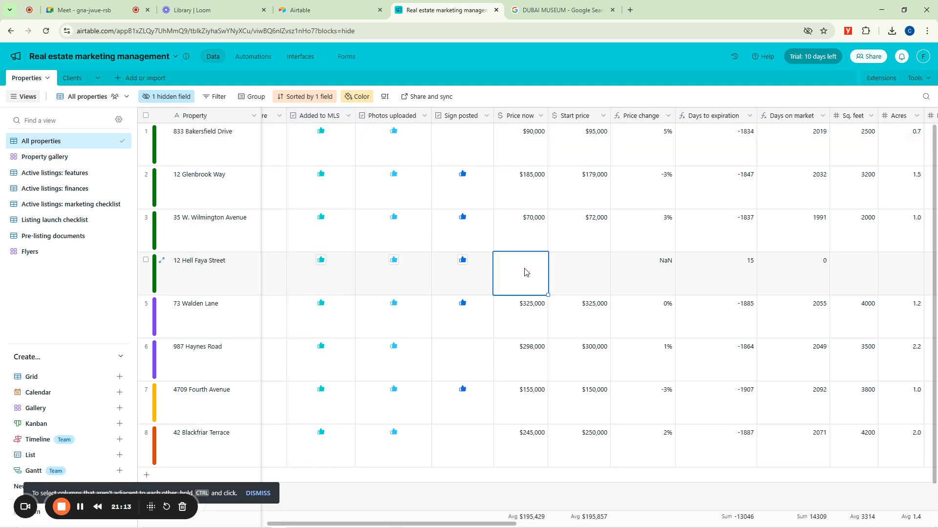
pyautogui.click(525, 271)
pyautogui.write('2.500000')
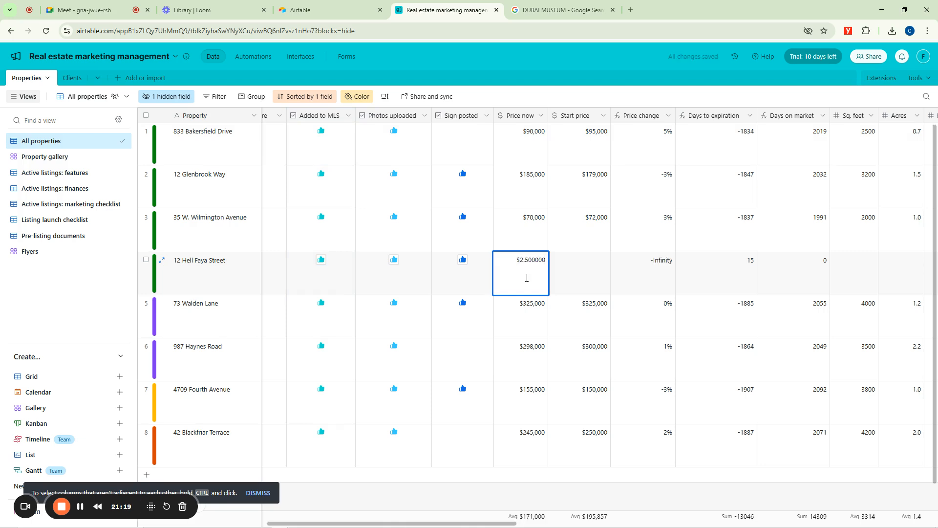
pyautogui.click(587, 270)
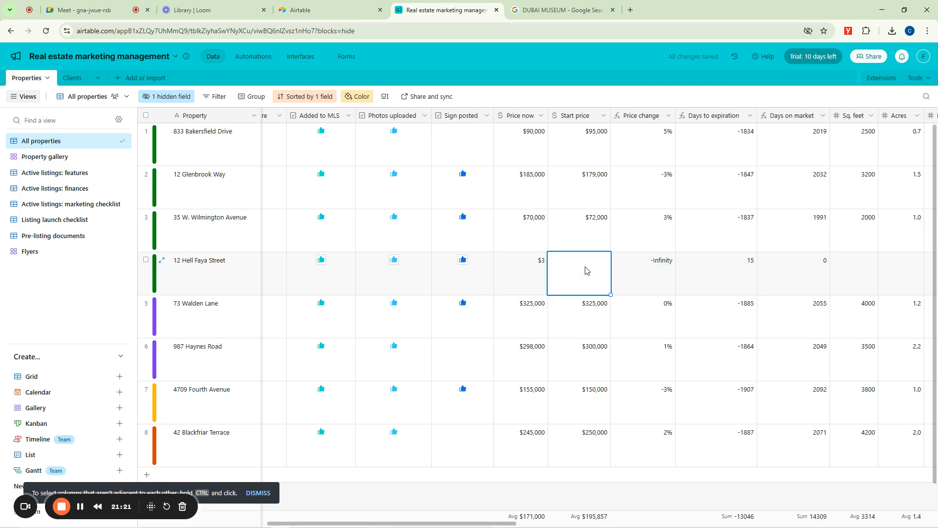
pyautogui.doubleClick(538, 262)
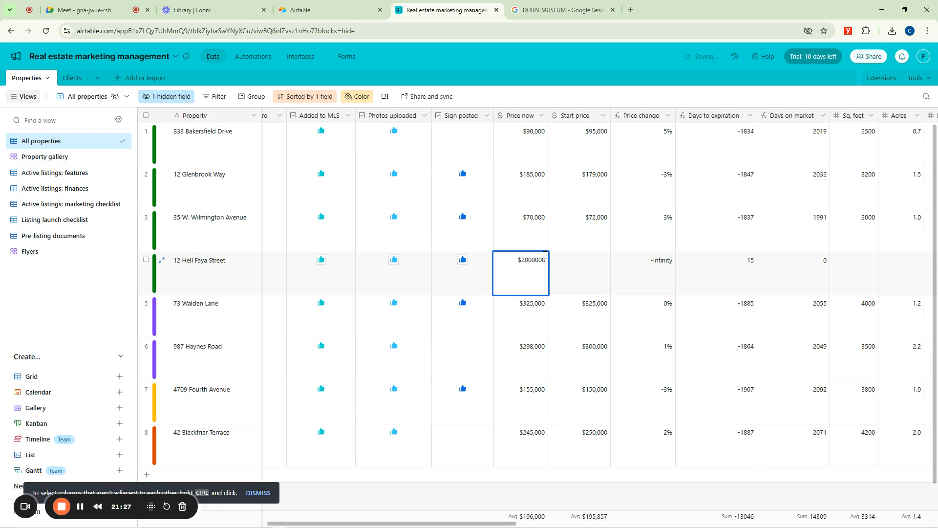
# Set the Start price of the new property record to $2,500,000 and select its Price change value.
pyautogui.click(602, 275)
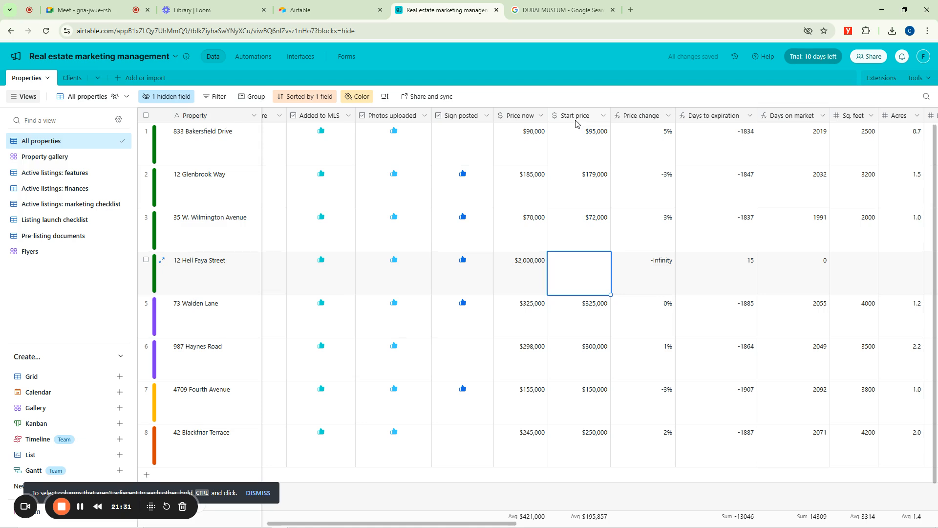
pyautogui.click(586, 267)
pyautogui.press('Return')
pyautogui.click(628, 272)
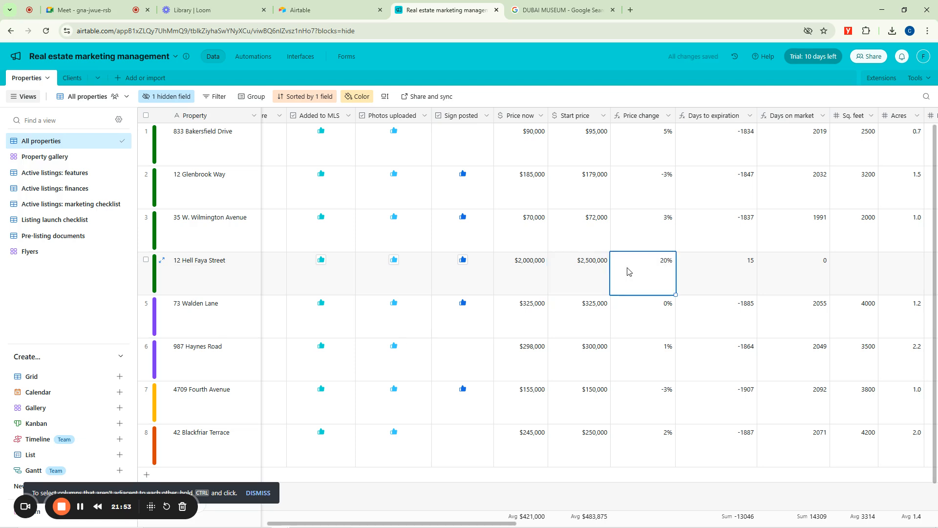
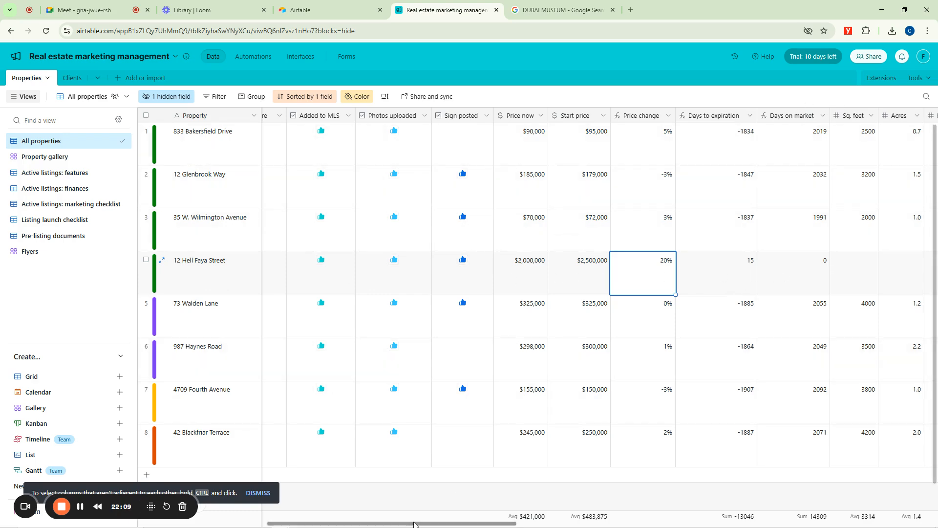
# Open the automations of the Real estate marketing management base.
pyautogui.moveTo(413, 523); pyautogui.dragTo(281, 526)
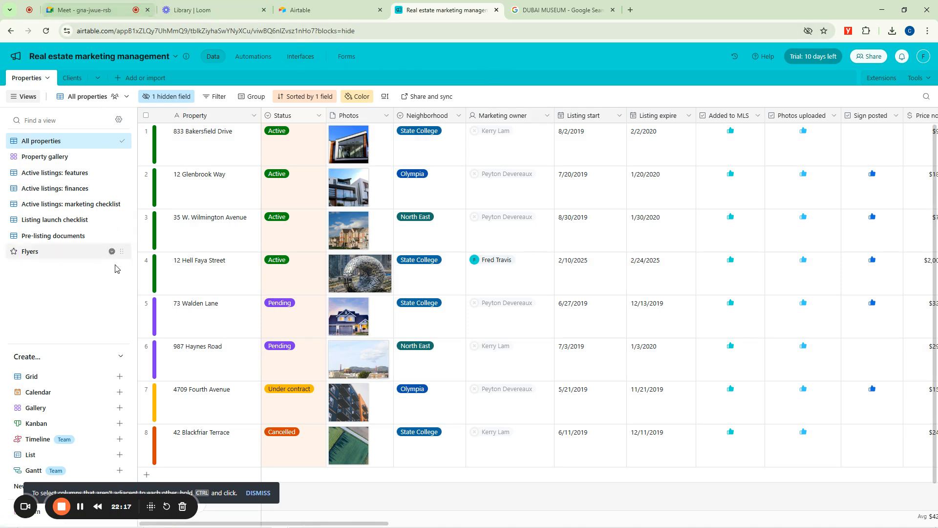
pyautogui.click(81, 507)
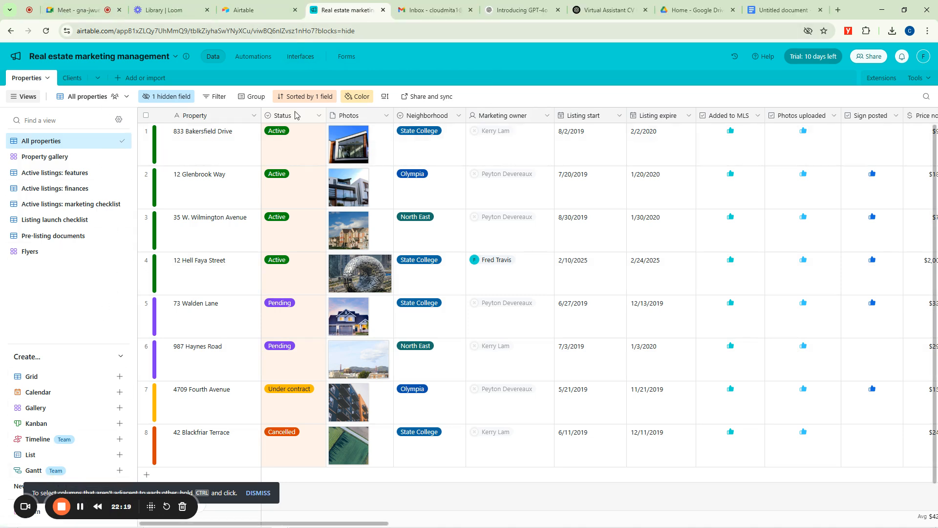
pyautogui.click(254, 57)
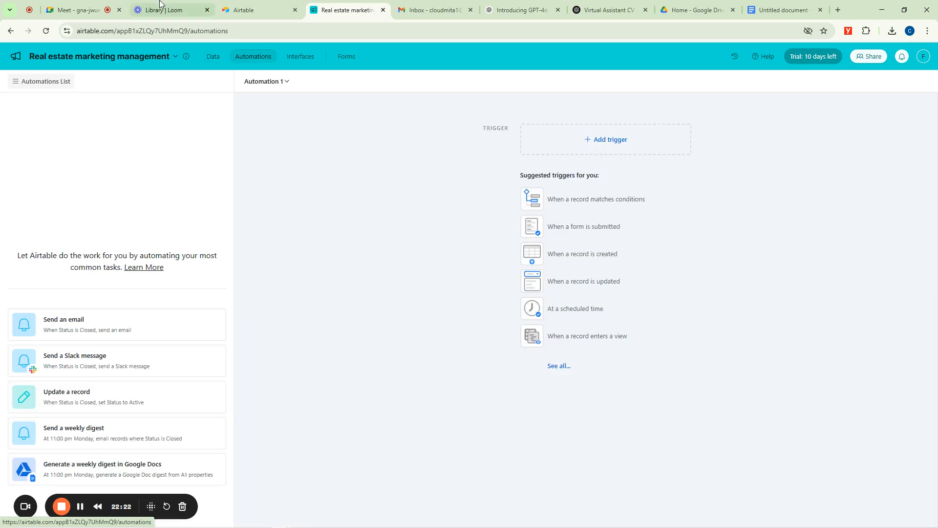
pyautogui.click(78, 10)
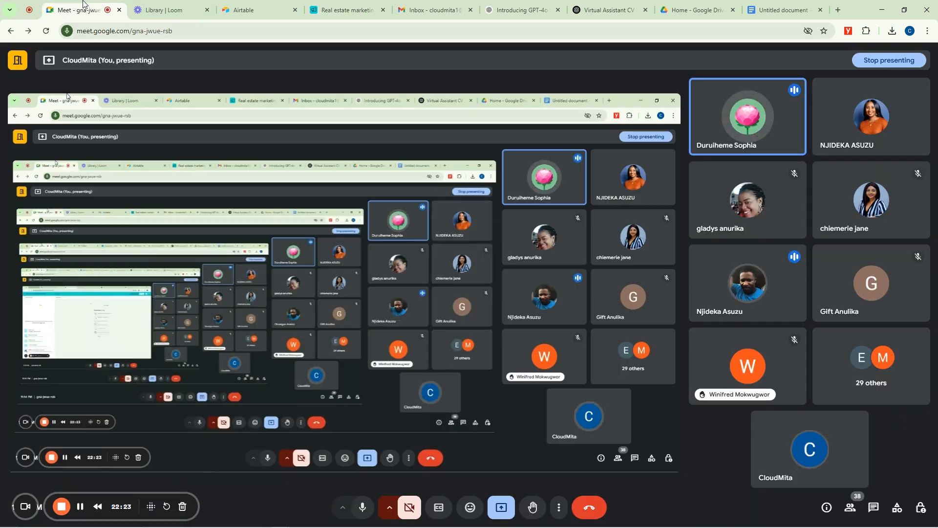
pyautogui.click(80, 507)
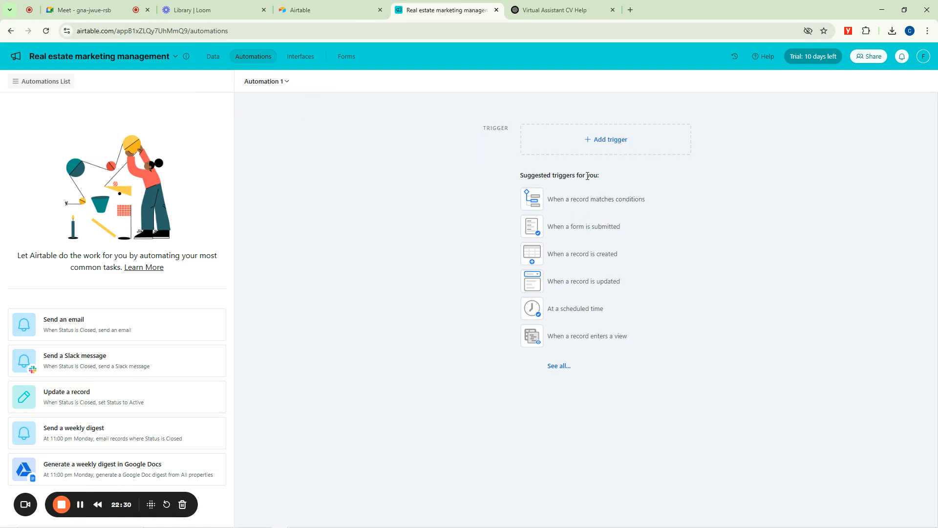
# Review the available triggers, create an automation with the "When a form is submitted" trigger, and dismiss the AI tip.
pyautogui.moveTo(520, 180); pyautogui.dragTo(604, 181)
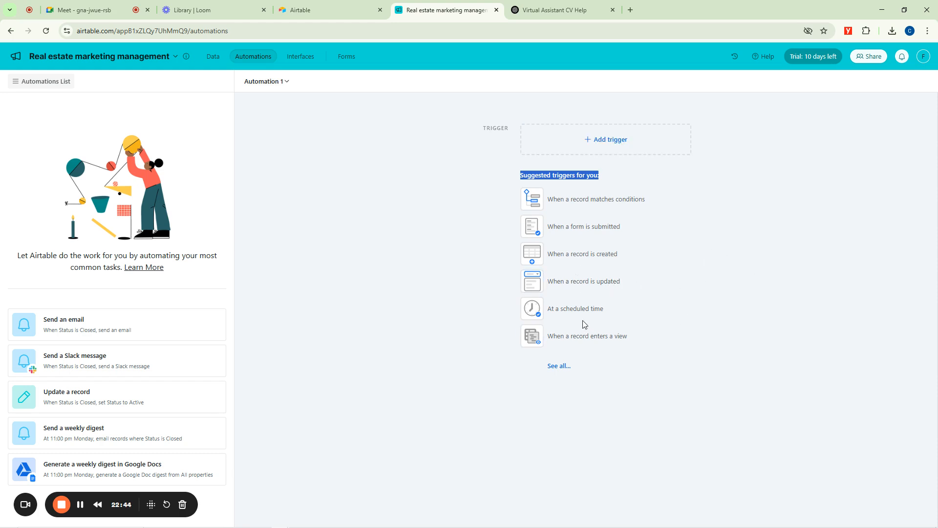
pyautogui.click(559, 366)
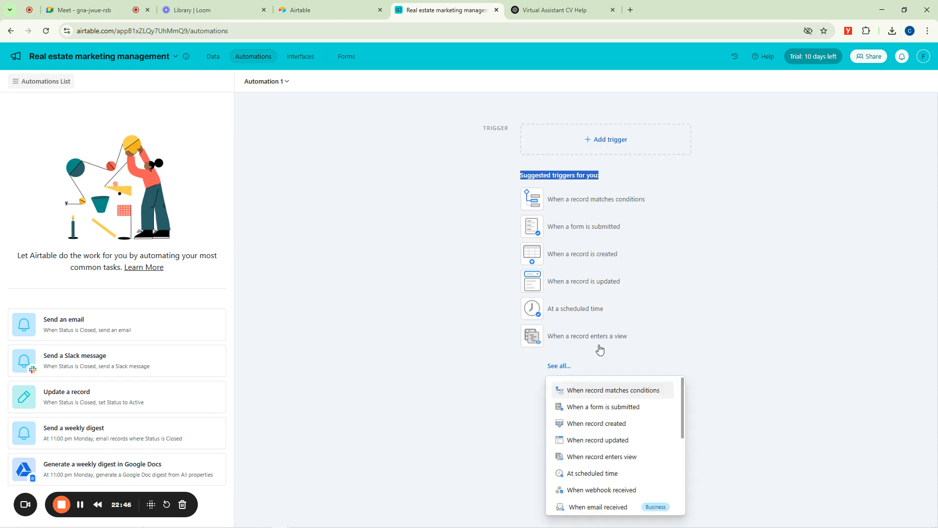
pyautogui.scroll(-5, 606, 386)
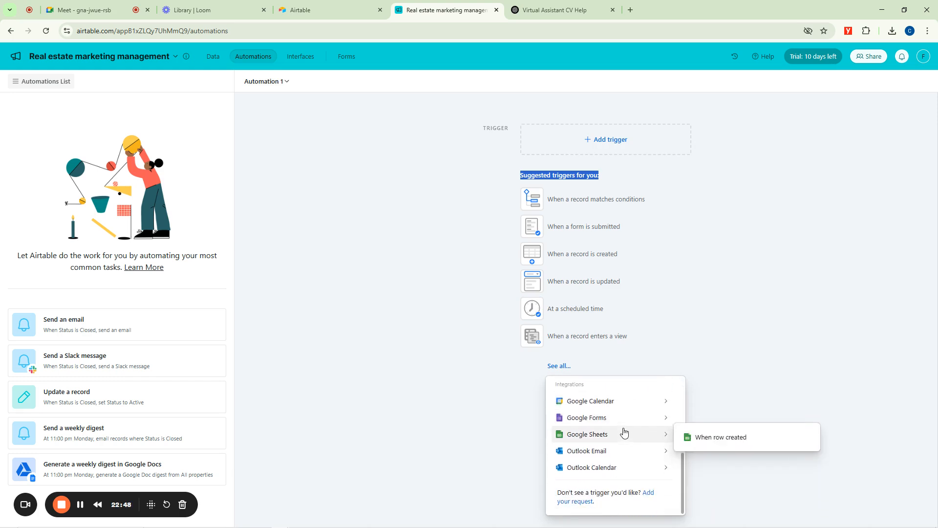
pyautogui.scroll(5, 621, 425)
pyautogui.click(772, 244)
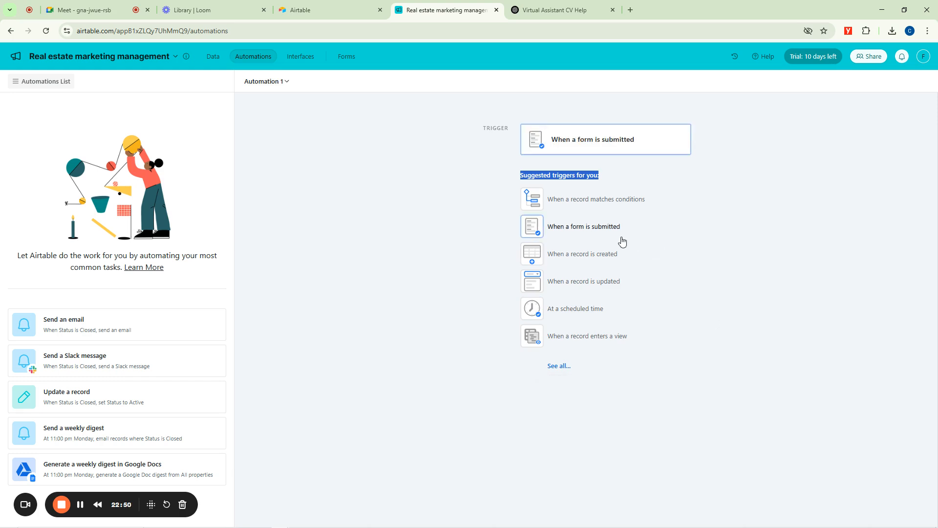
pyautogui.click(570, 228)
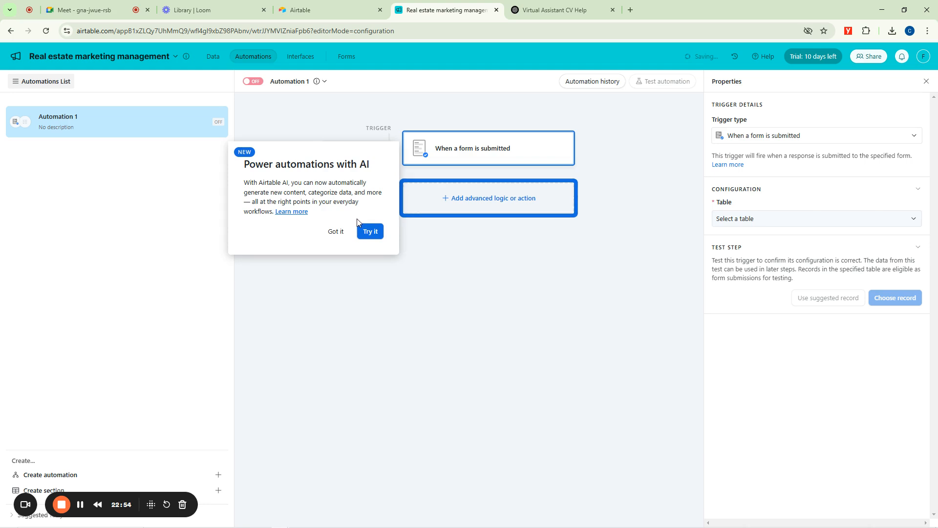
pyautogui.click(341, 330)
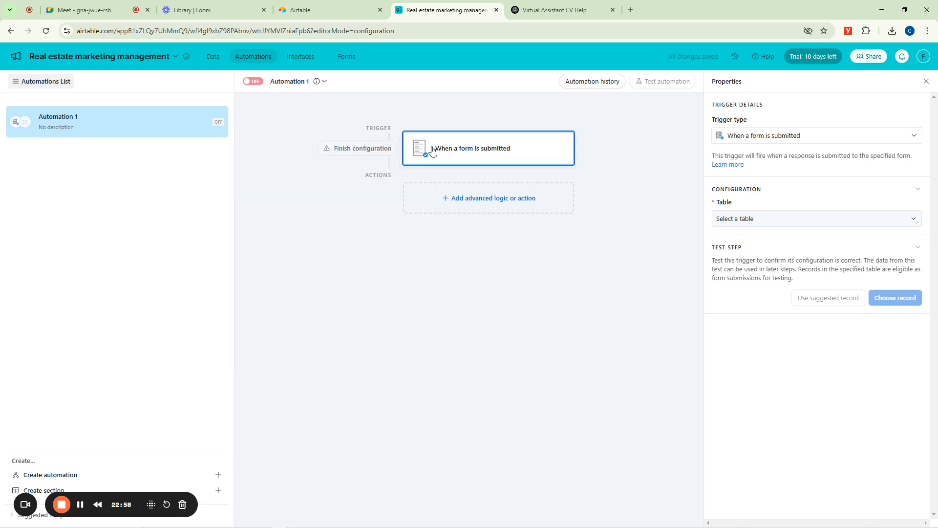
pyautogui.click(468, 150)
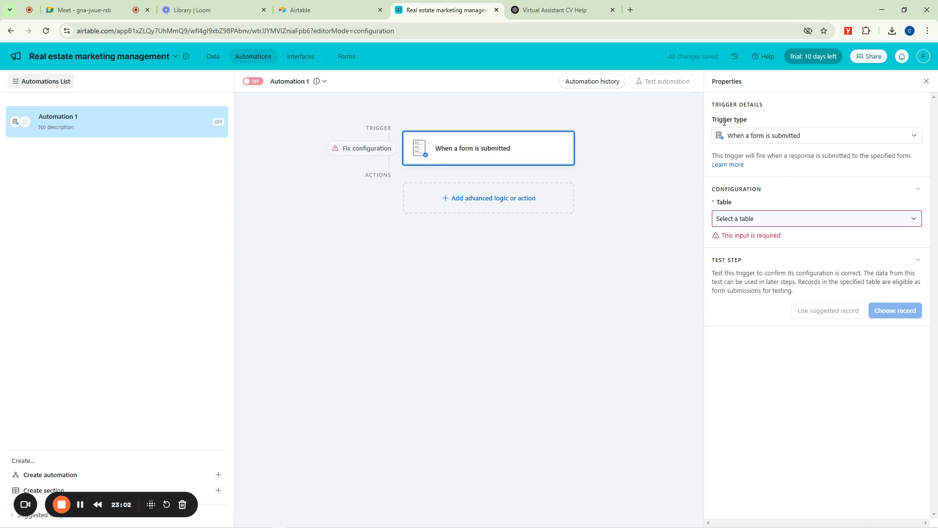
# Set the form trigger's table to Properties, and preview that table's data before closing the preview.
pyautogui.click(770, 140)
pyautogui.click(770, 140)
pyautogui.click(743, 219)
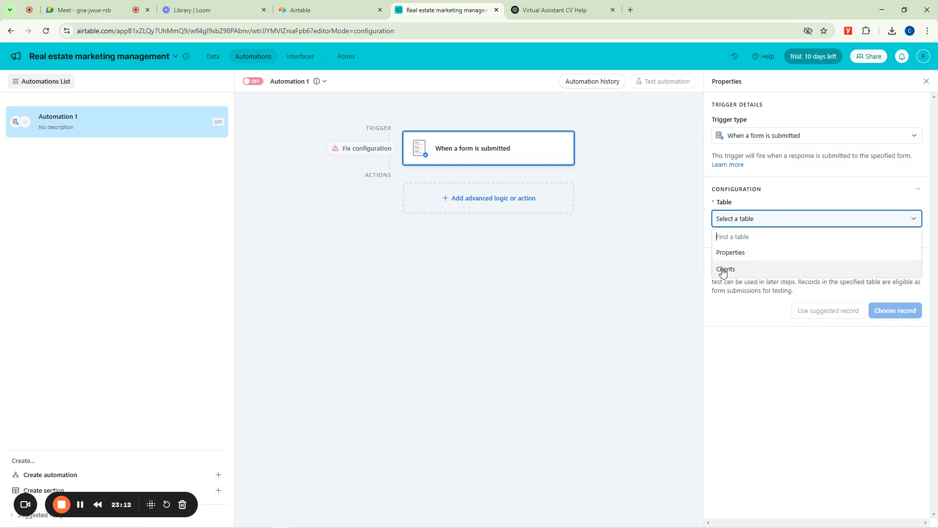
pyautogui.click(730, 253)
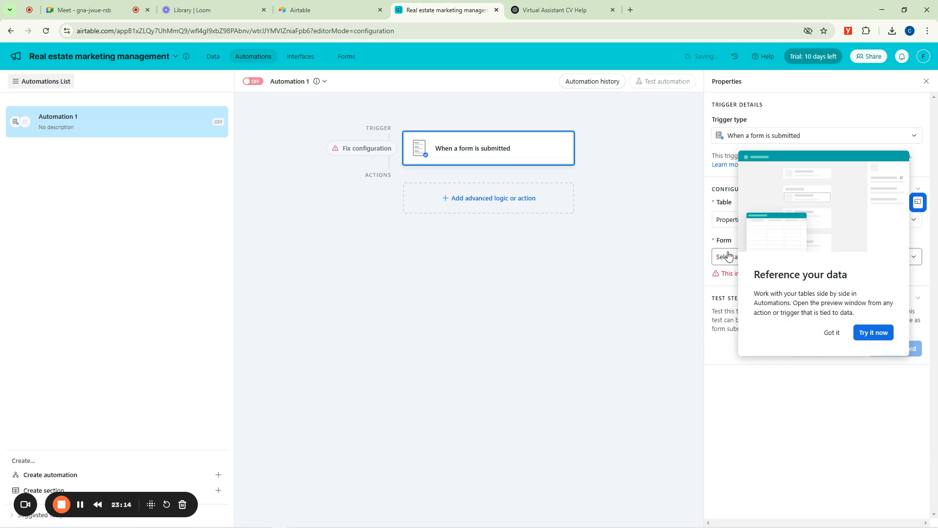
pyautogui.click(867, 333)
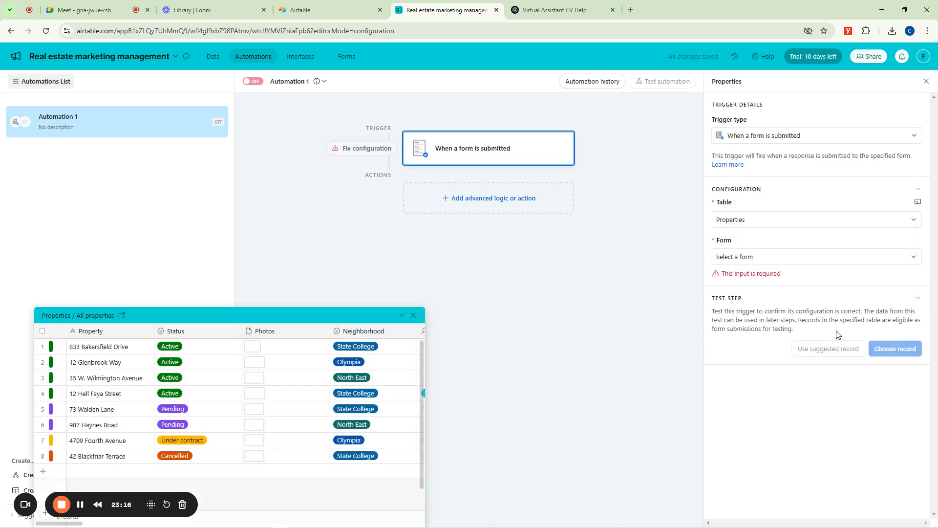
pyautogui.click(414, 316)
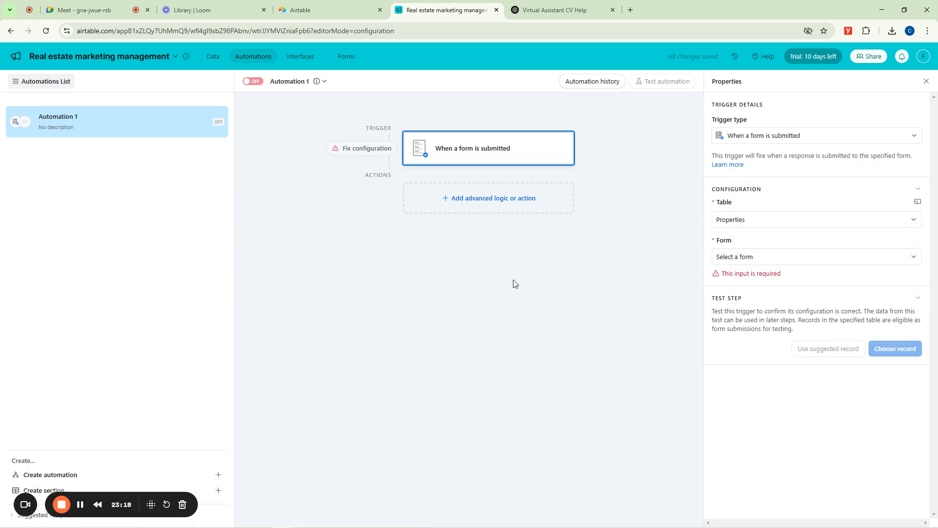
# Check which forms can be selected for the form submission trigger.
pyautogui.click(739, 261)
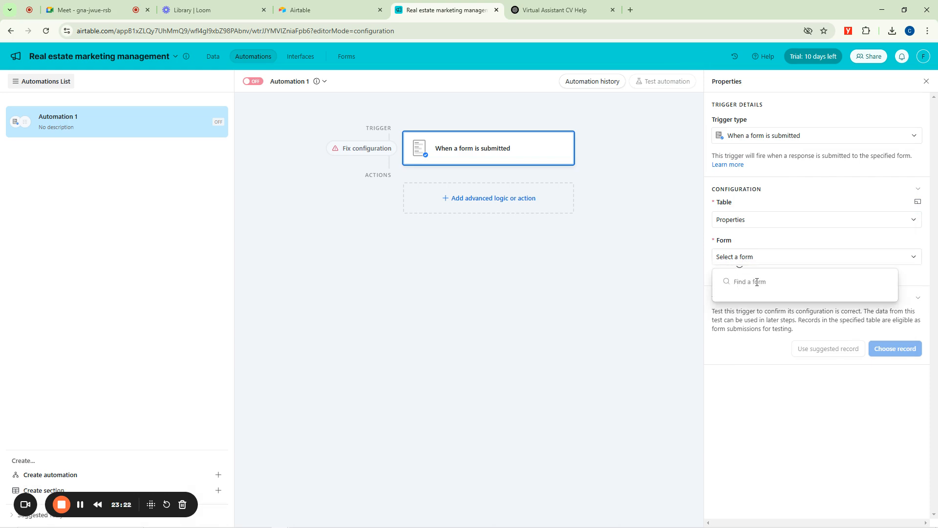
pyautogui.click(751, 241)
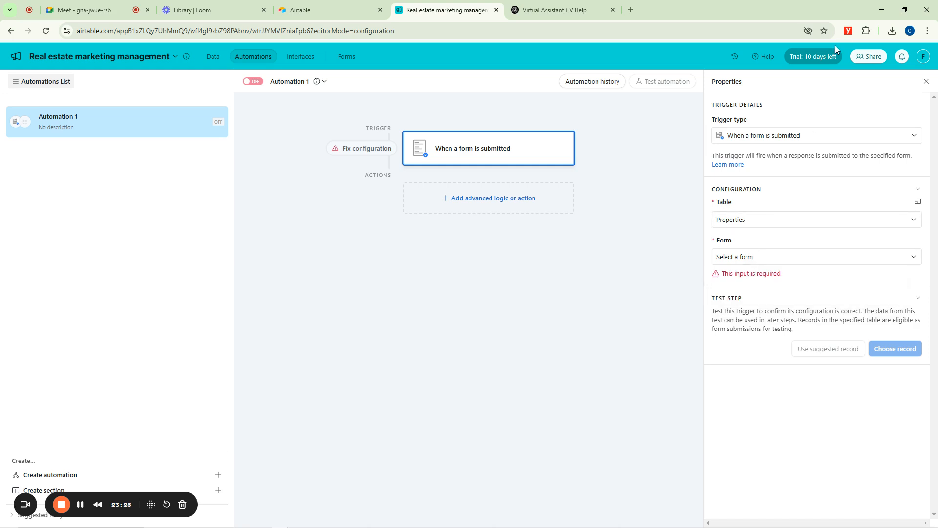
pyautogui.click(744, 260)
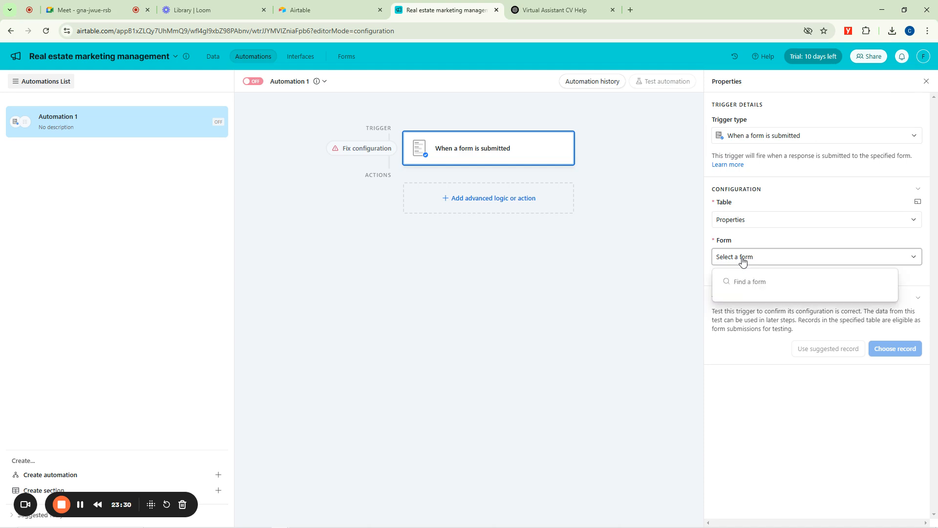
pyautogui.click(761, 240)
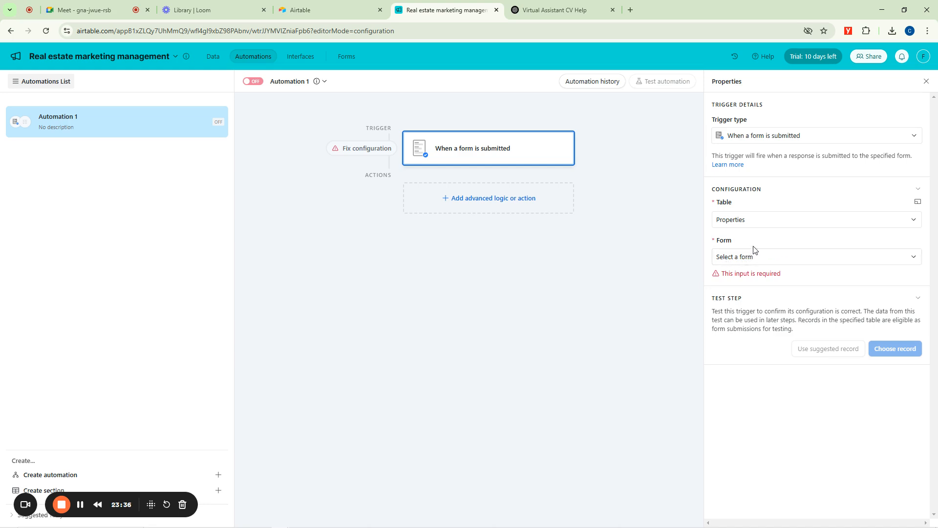
# Switch to the Airtable home page and close its template gallery and invitation banner.
pyautogui.click(341, 4)
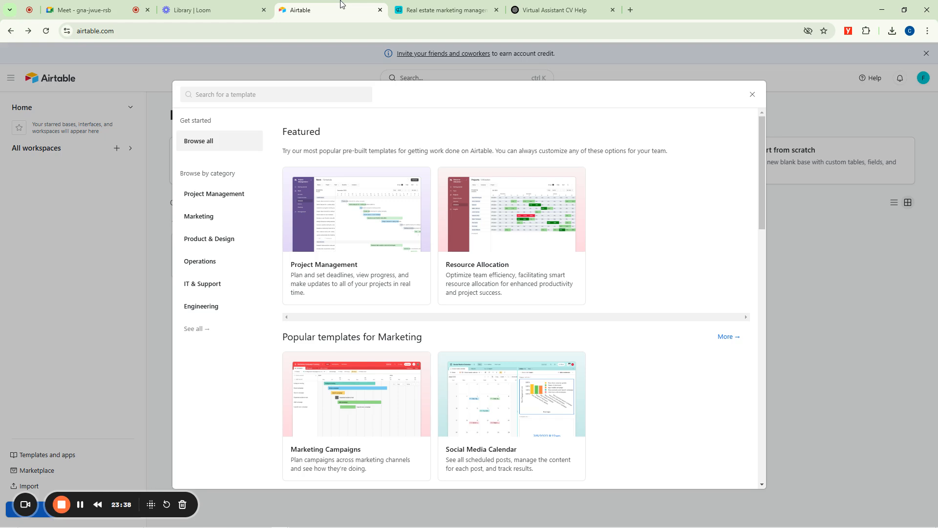
pyautogui.click(751, 97)
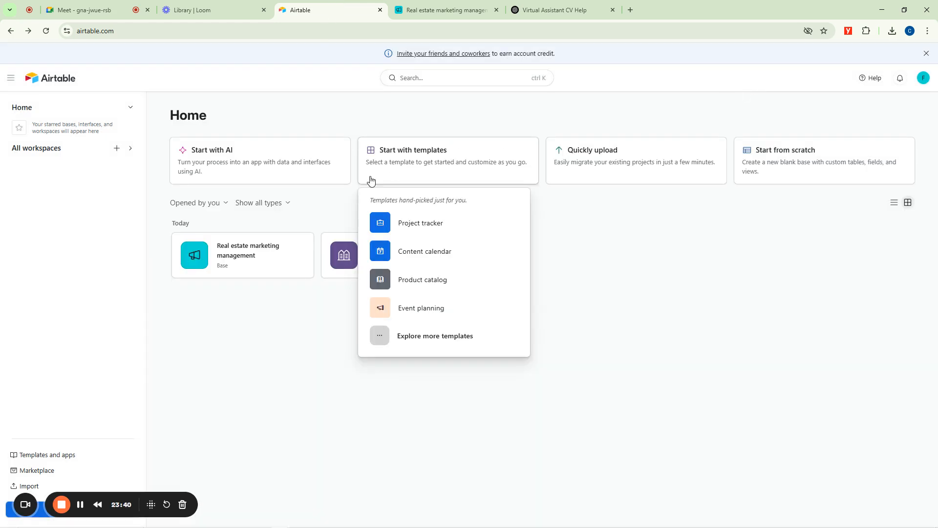
pyautogui.click(927, 54)
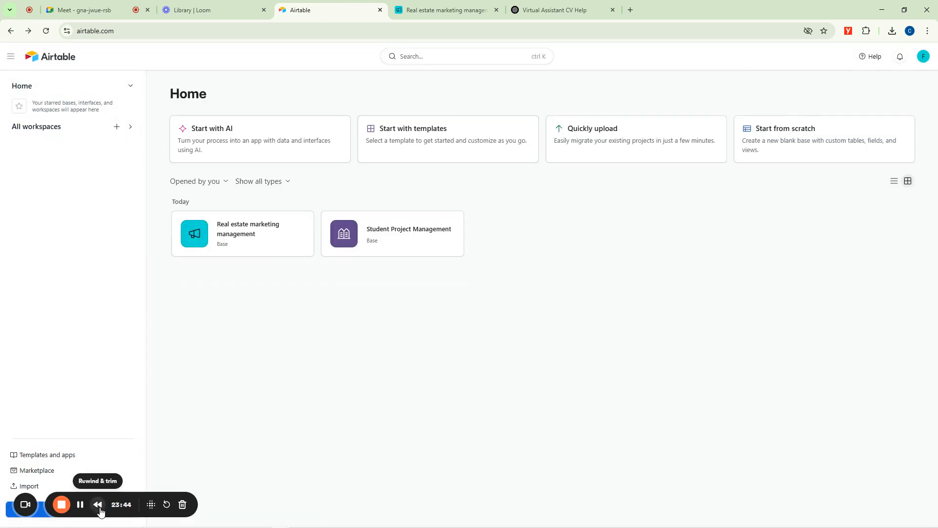
pyautogui.click(81, 505)
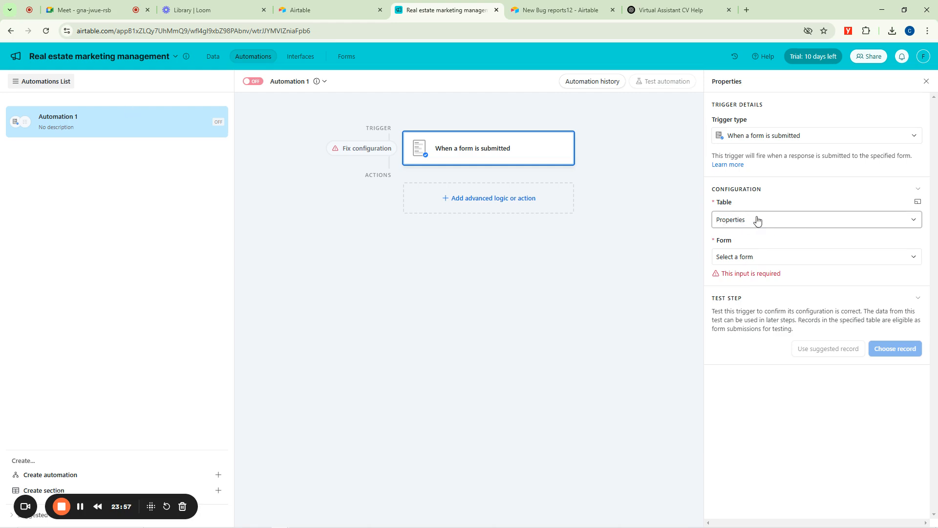
# Search the trigger's available forms for "bug" in Automation 1.
pyautogui.click(732, 257)
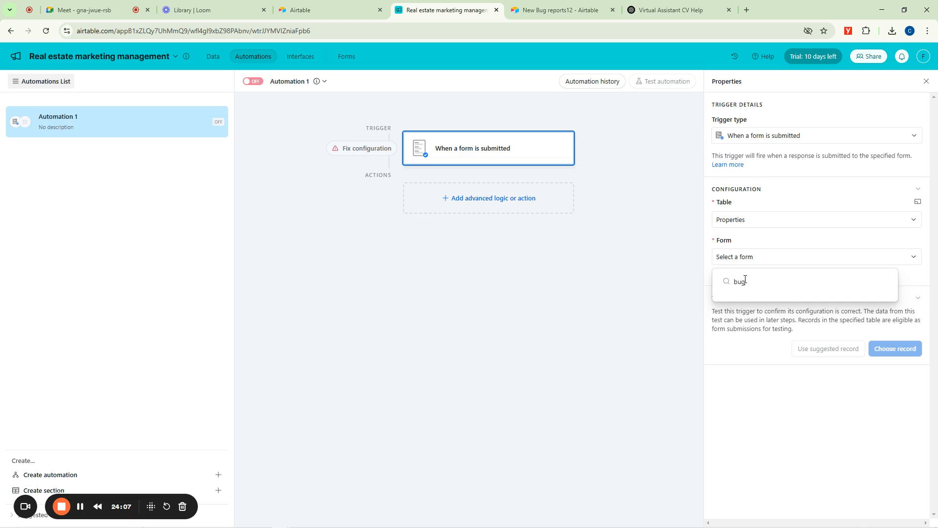
pyautogui.click(697, 258)
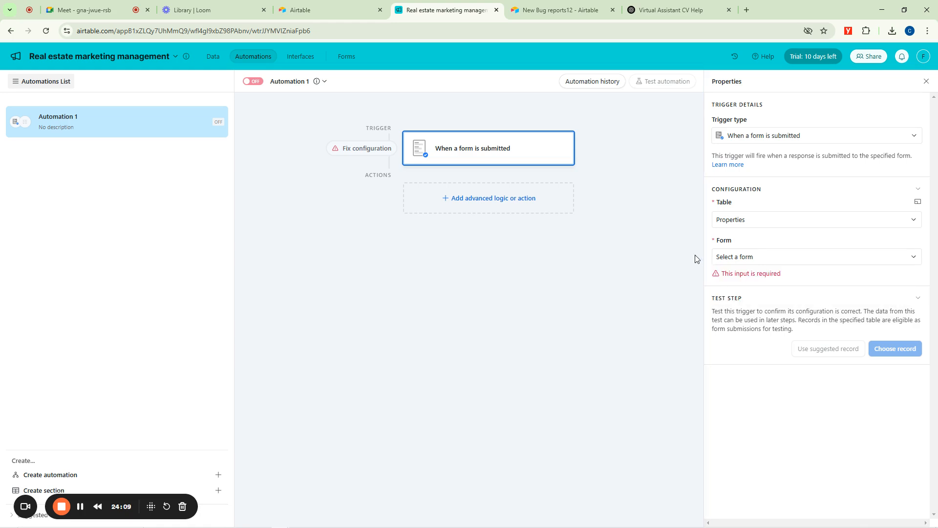
pyautogui.click(763, 259)
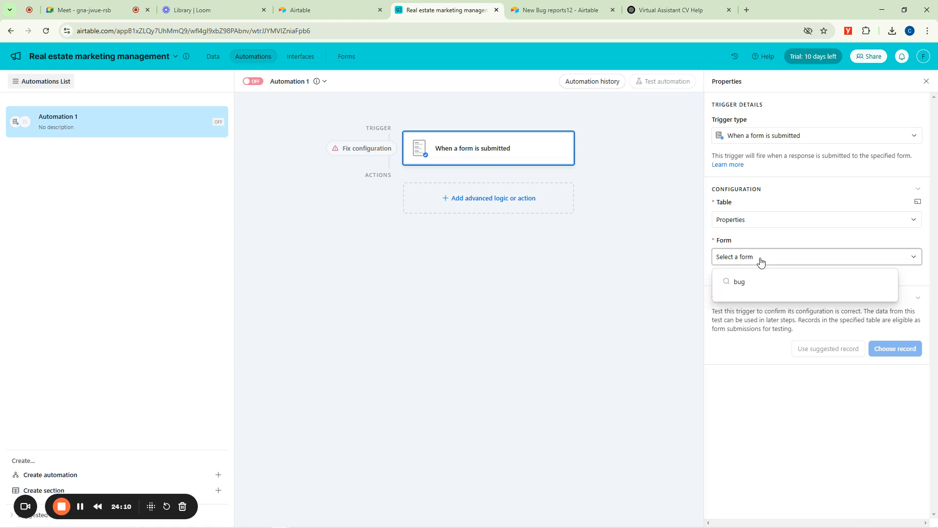
pyautogui.click(915, 260)
pyautogui.click(915, 260)
pyautogui.click(915, 259)
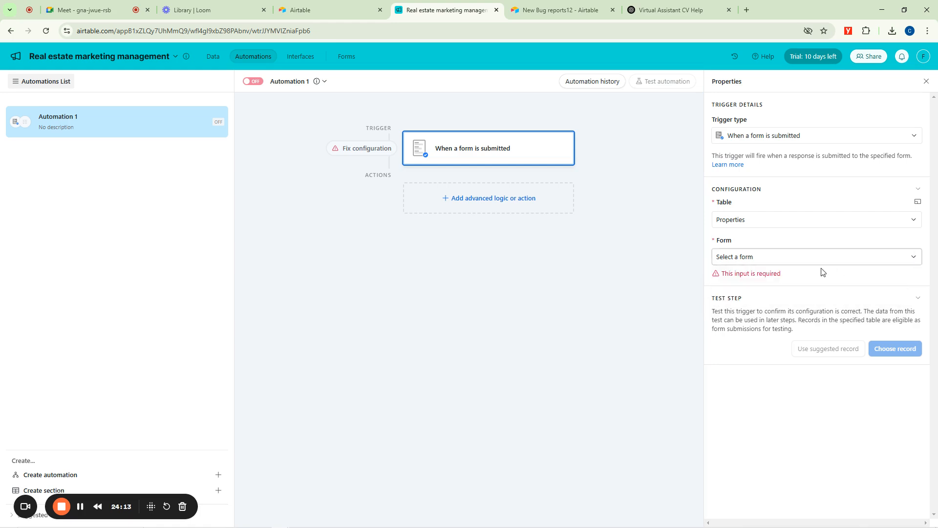
pyautogui.click(915, 259)
# Open the sharing options of the New Bug reports12 form and copy its link.
pyautogui.click(562, 9)
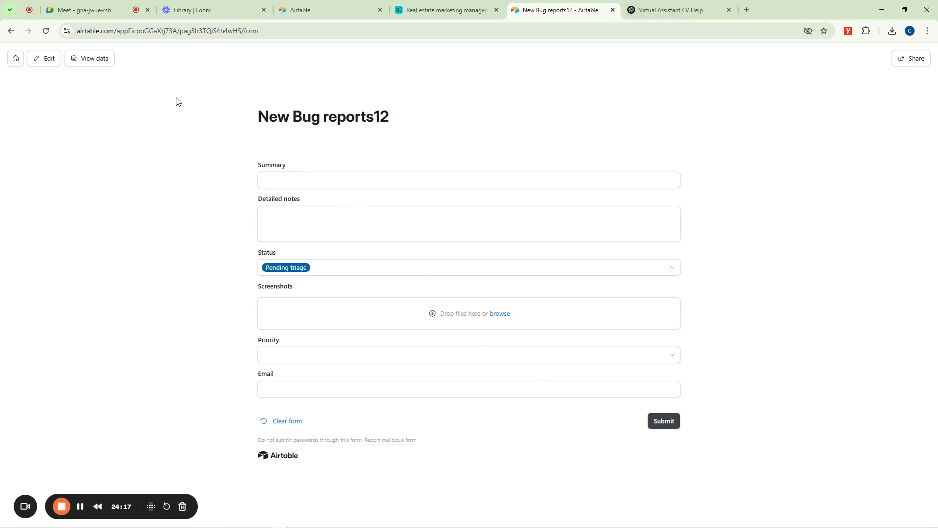
pyautogui.click(696, 5)
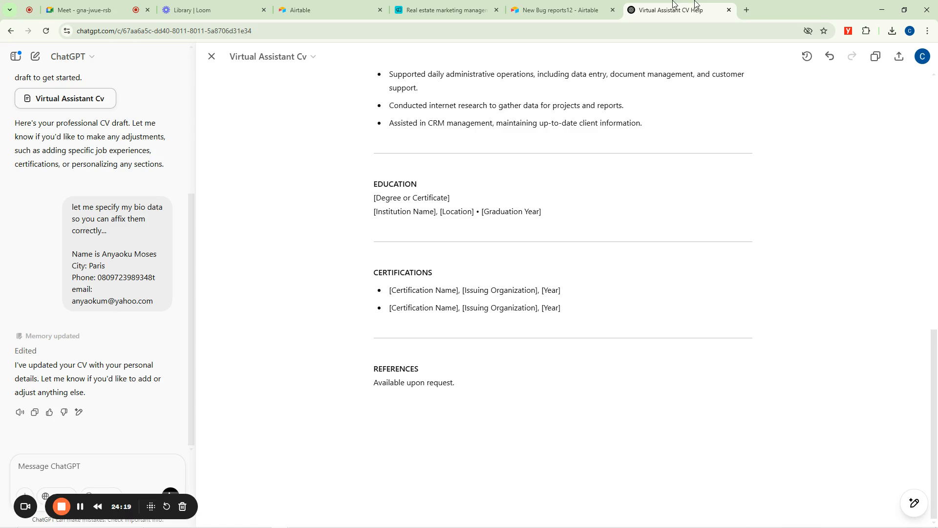
pyautogui.click(562, 10)
pyautogui.click(912, 58)
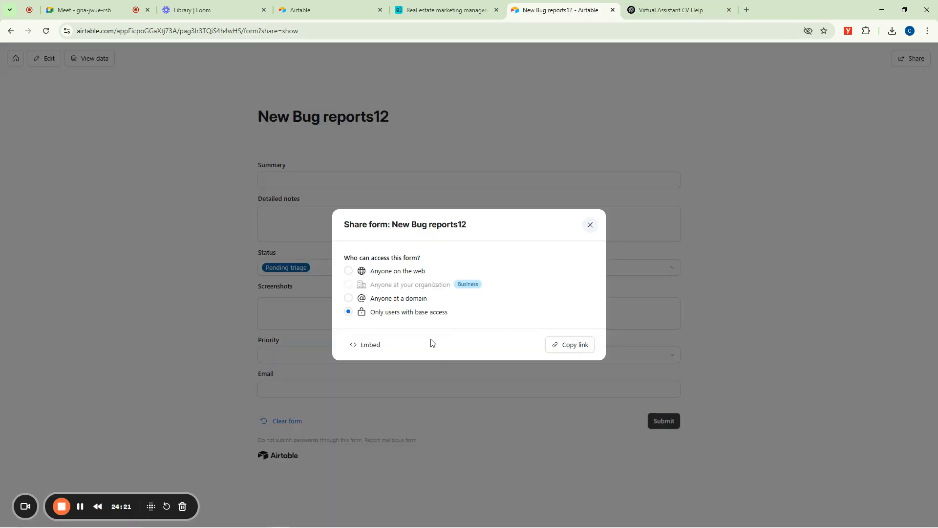
pyautogui.click(577, 345)
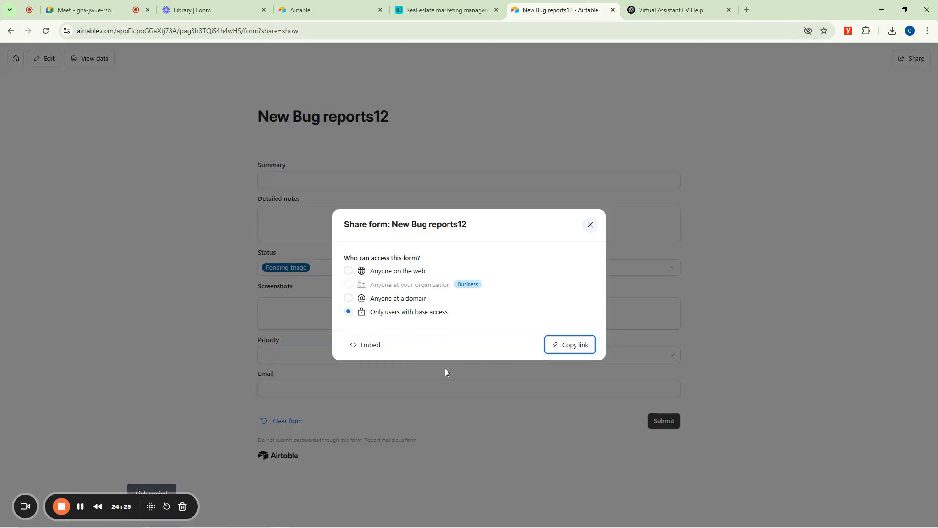
# Open the copied form link in an incognito window, and return to Automation 1 in the real estate base.
pyautogui.hotkey('ctrl', 'shift', 'n')
pyautogui.hotkey('ctrl', 'v')
pyautogui.press('Return')
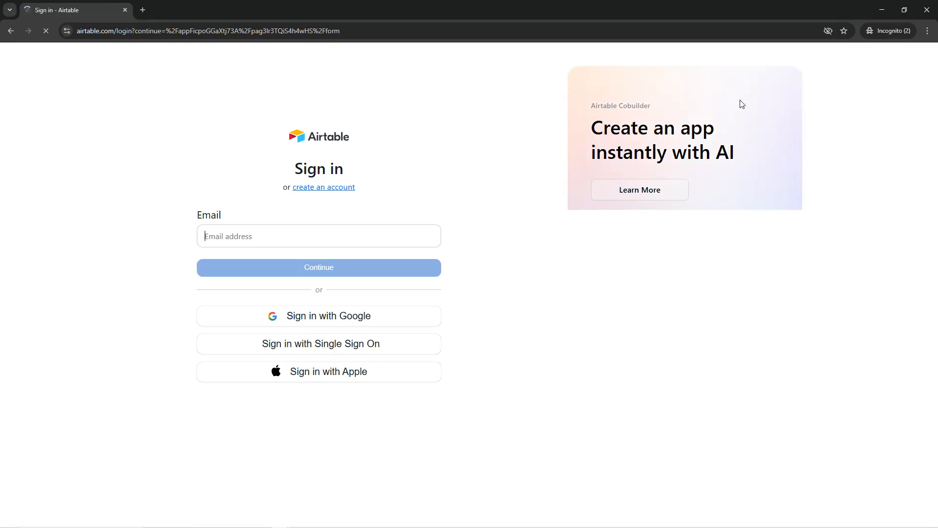
pyautogui.click(882, 10)
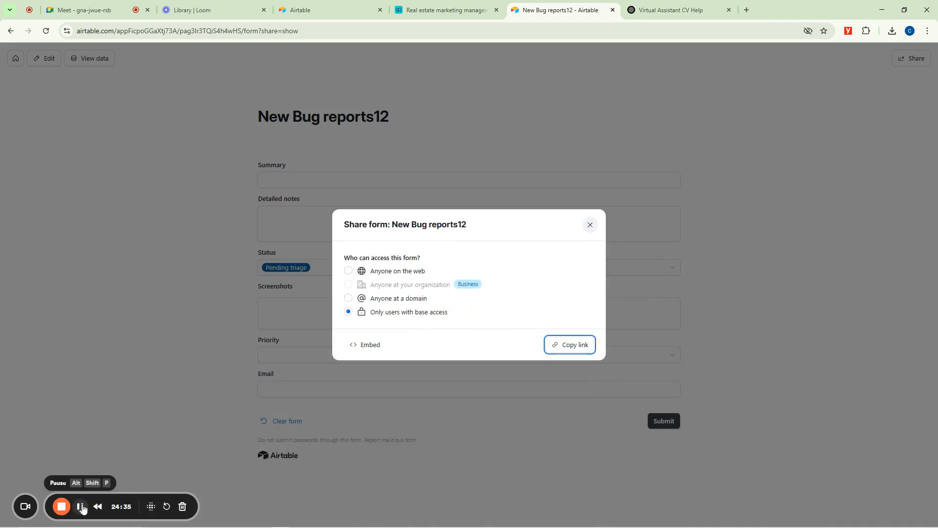
pyautogui.click(457, 11)
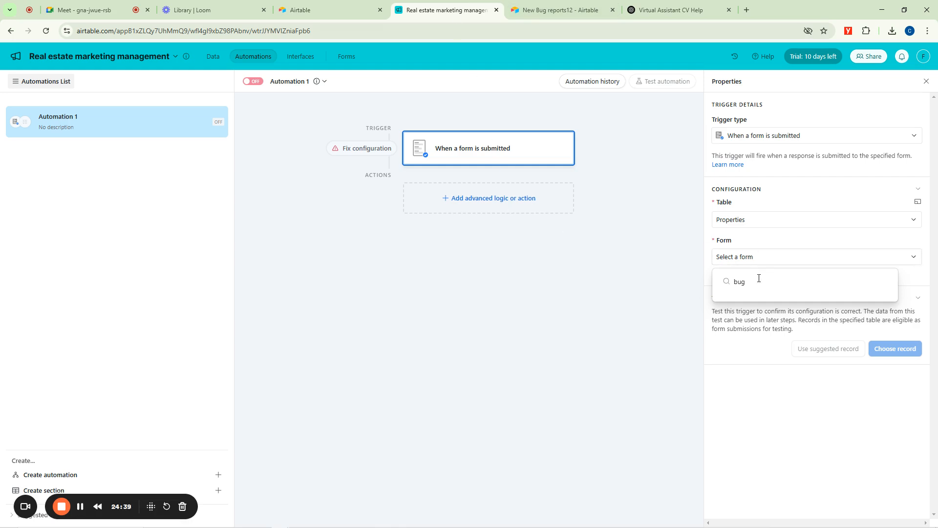
# Recheck the form trigger's list of available forms, searching it for "bug" again.
pyautogui.press('BackSpace')
pyautogui.click(620, 312)
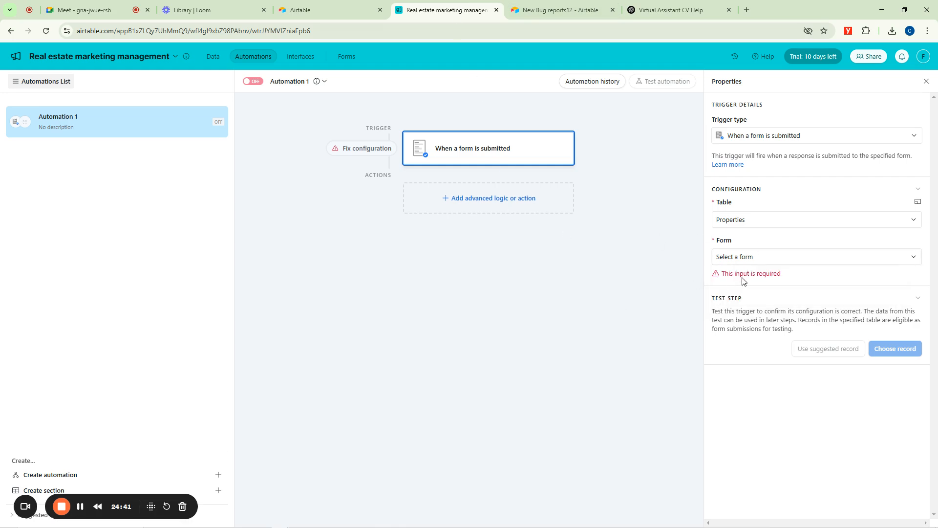
pyautogui.click(753, 262)
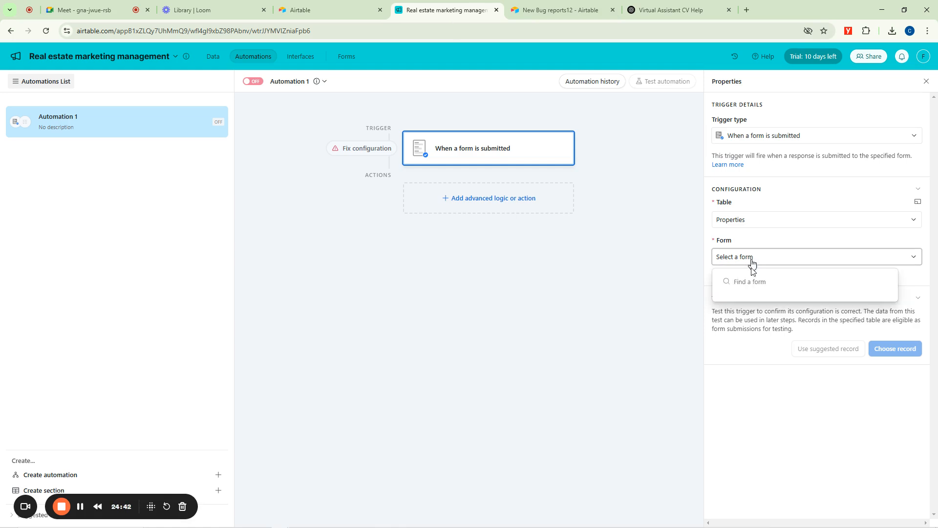
pyautogui.click(665, 286)
pyautogui.click(47, 33)
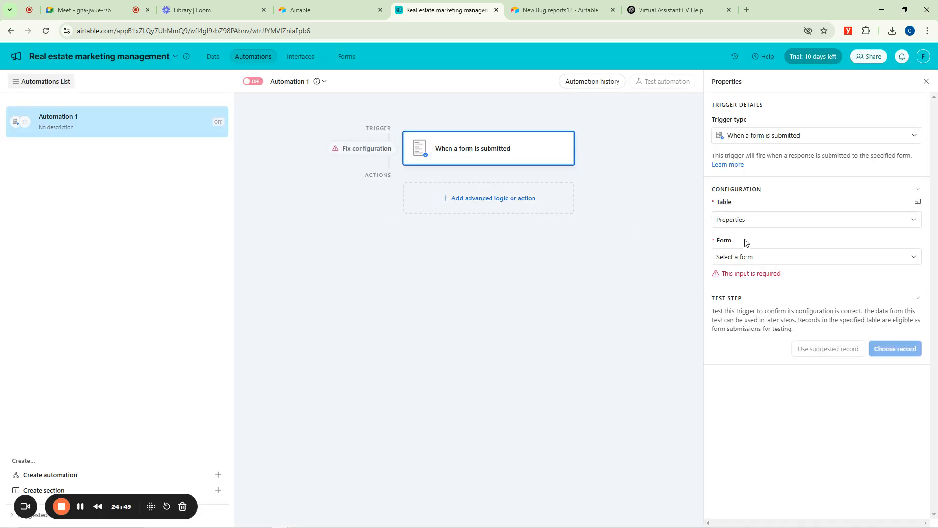
pyautogui.click(736, 258)
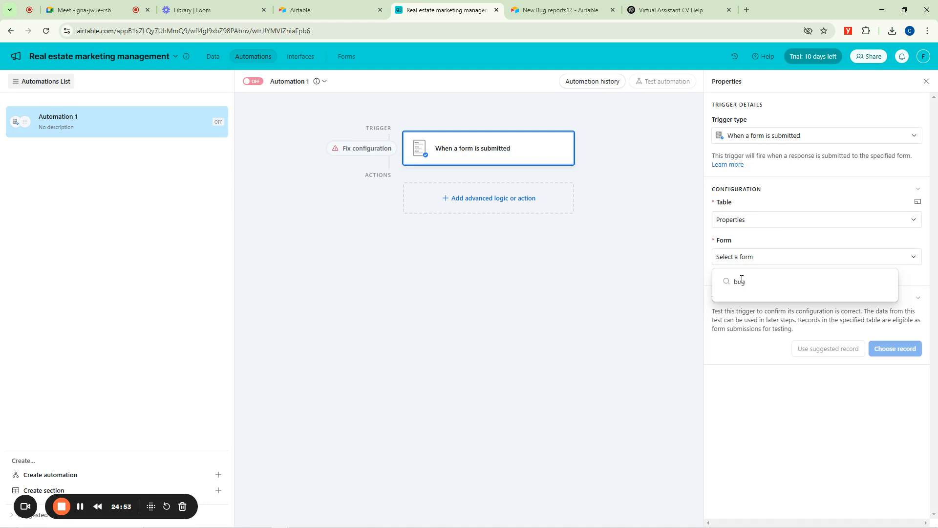
pyautogui.click(519, 285)
pyautogui.click(780, 257)
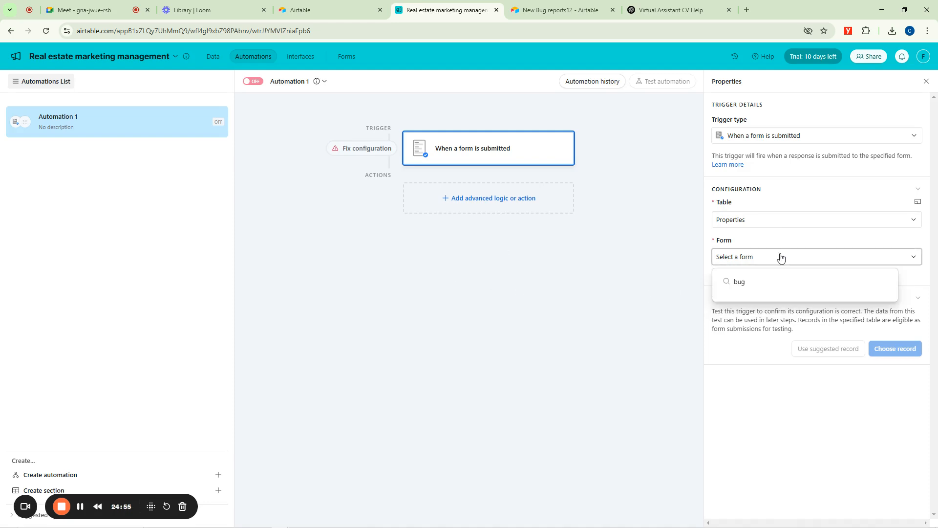
pyautogui.click(529, 281)
pyautogui.click(758, 254)
pyautogui.click(459, 270)
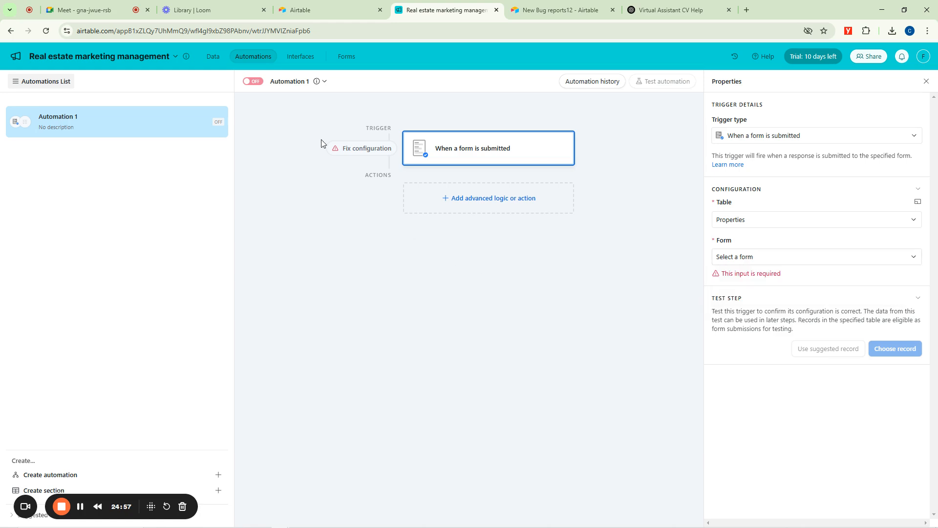
# Create the New Properties form for the Properties table, publish it, and dismiss its sharing options.
pyautogui.click(347, 57)
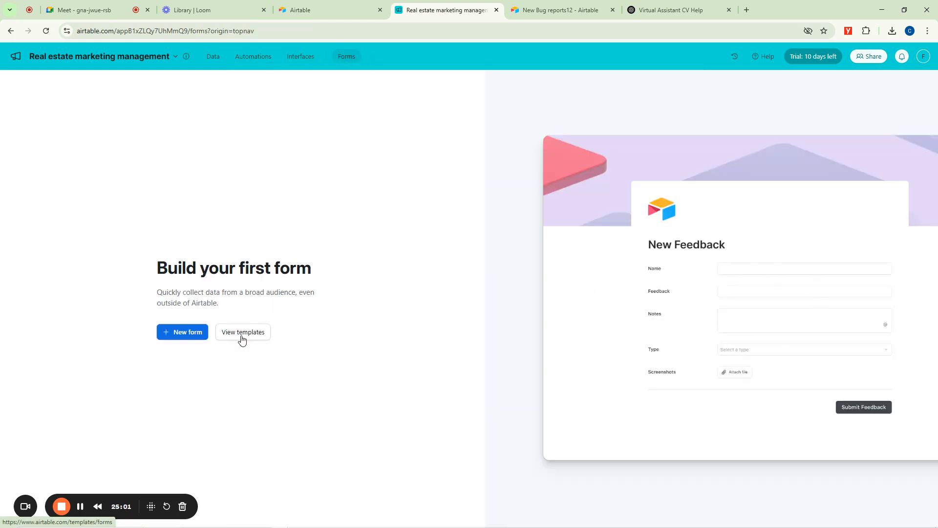
pyautogui.click(180, 332)
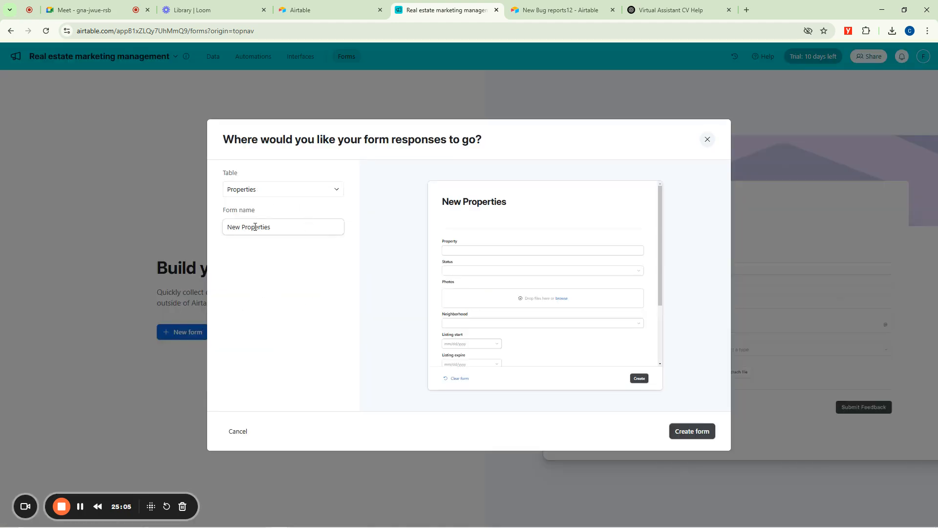
pyautogui.click(685, 430)
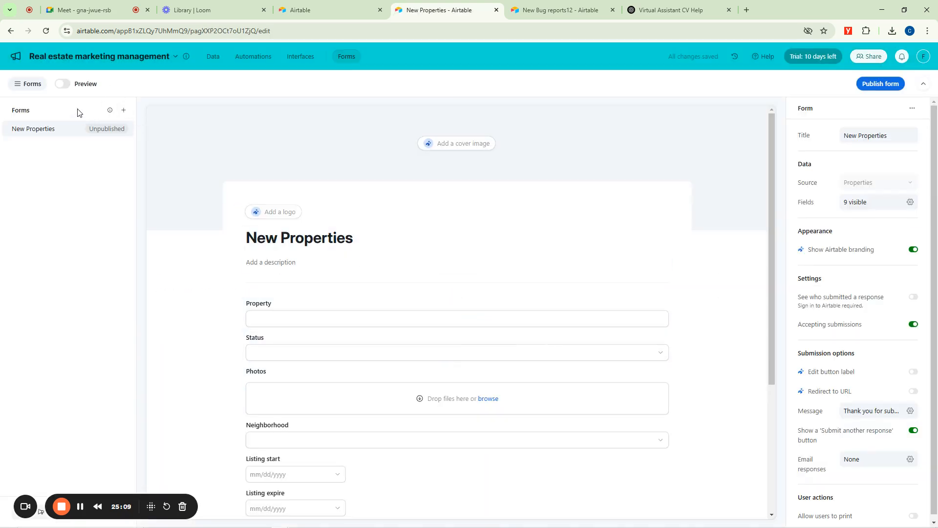
pyautogui.click(288, 233)
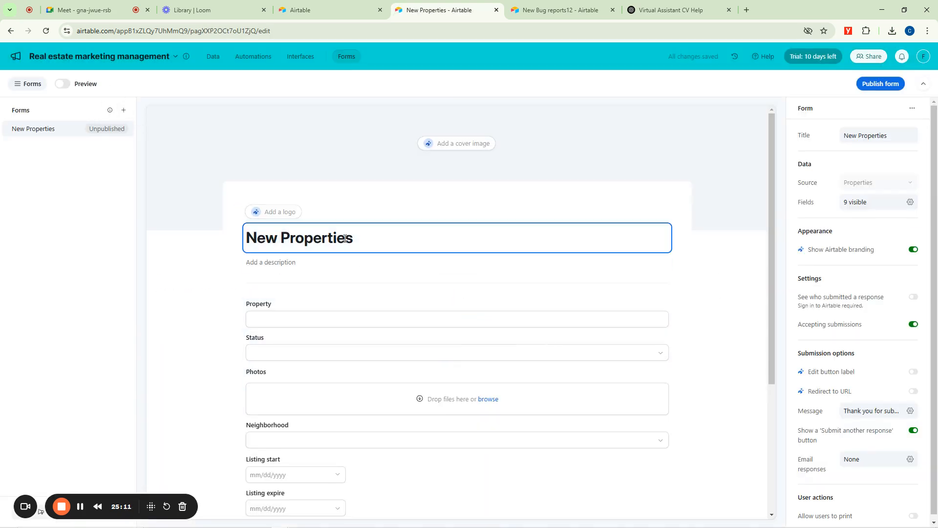
pyautogui.click(882, 86)
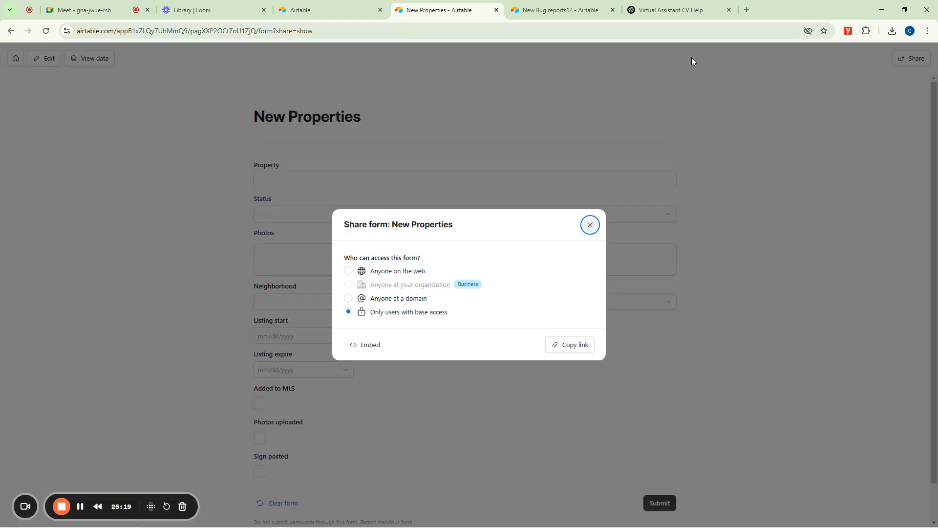
pyautogui.click(590, 226)
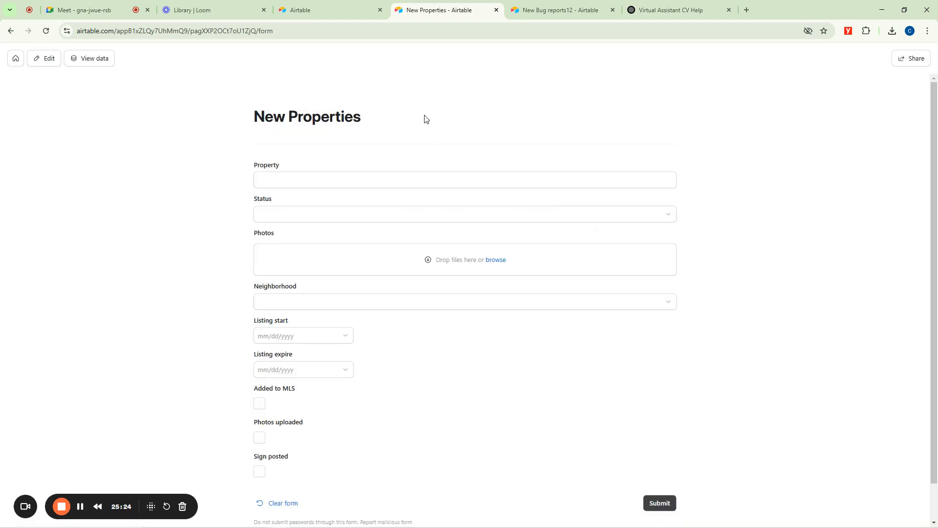
# Open the Real estate marketing management base from the Airtable home page and show its Automation 1, dismissing the data reference tip.
pyautogui.click(335, 6)
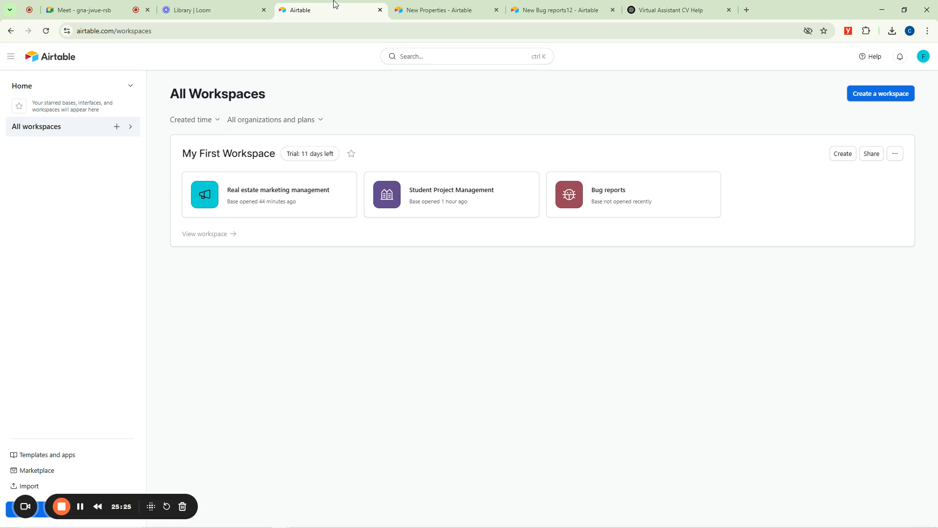
pyautogui.click(450, 8)
pyautogui.click(325, 5)
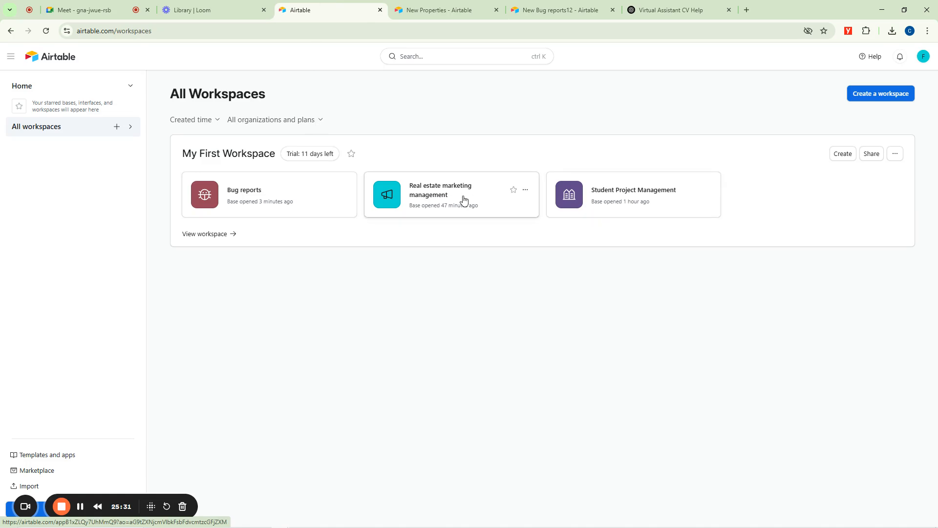
pyautogui.click(443, 195)
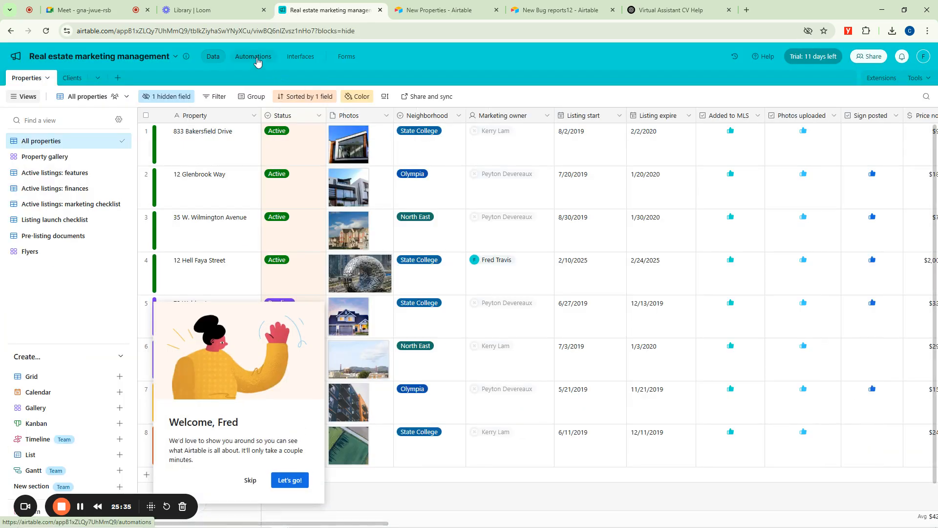
pyautogui.click(256, 57)
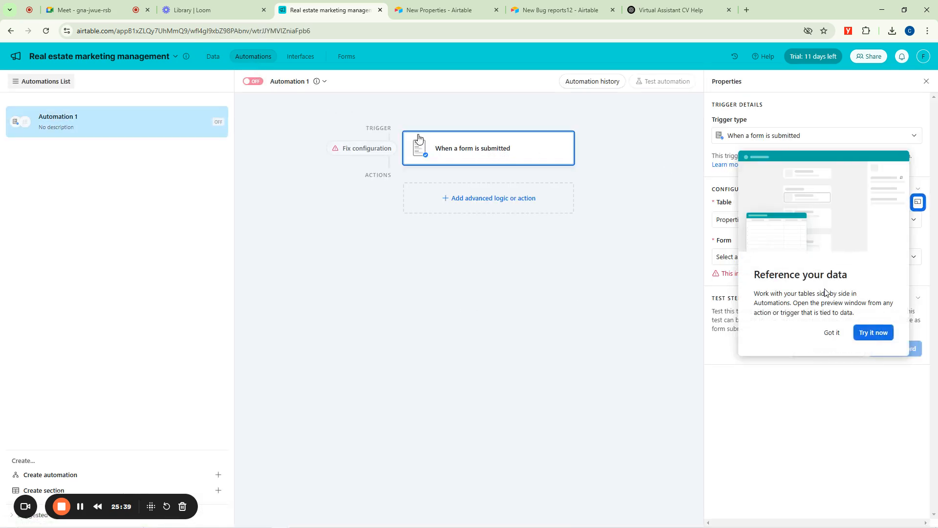
pyautogui.click(832, 332)
# Set the form of Automation 1's submission trigger to New Properties, keeping the Properties table.
pyautogui.click(767, 139)
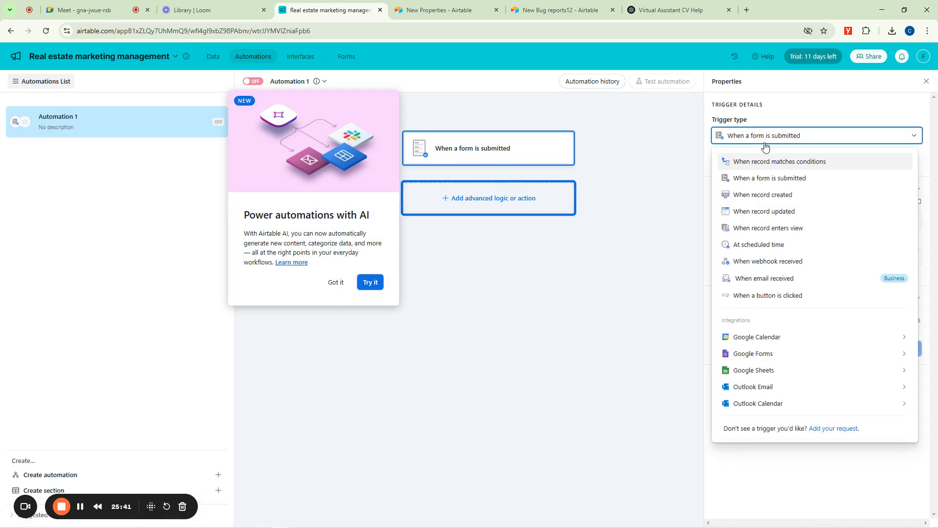
pyautogui.click(667, 184)
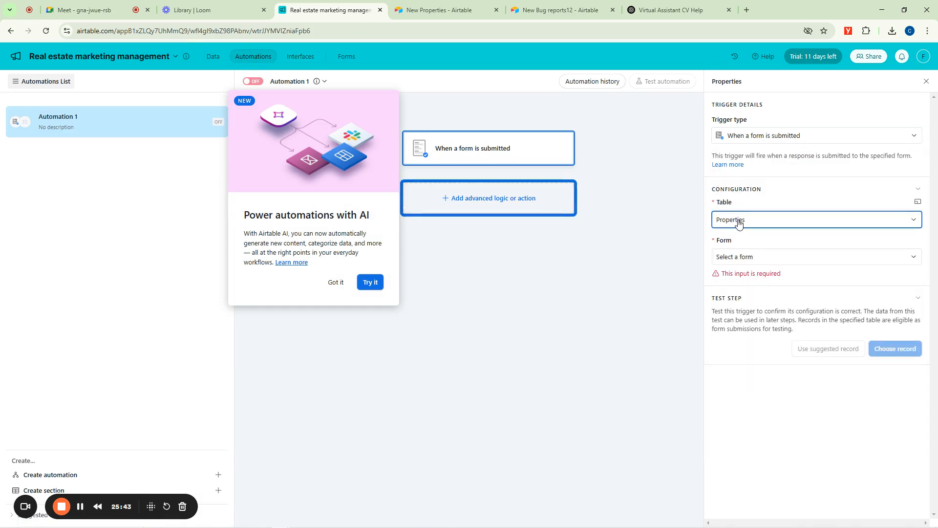
pyautogui.click(739, 260)
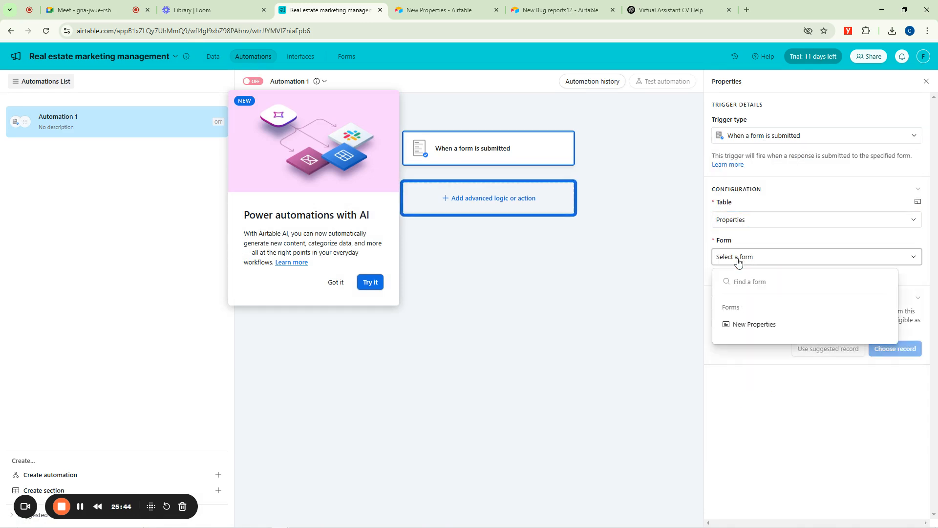
pyautogui.click(754, 328)
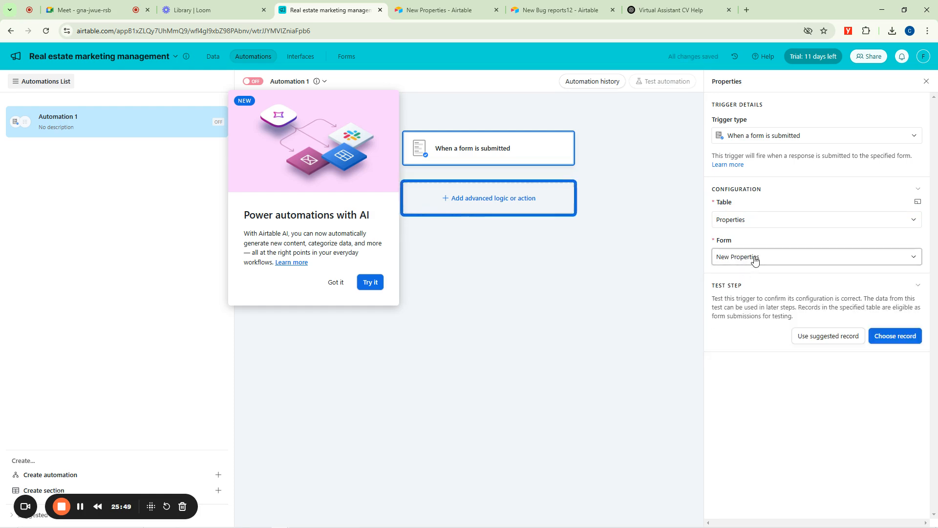
pyautogui.click(892, 337)
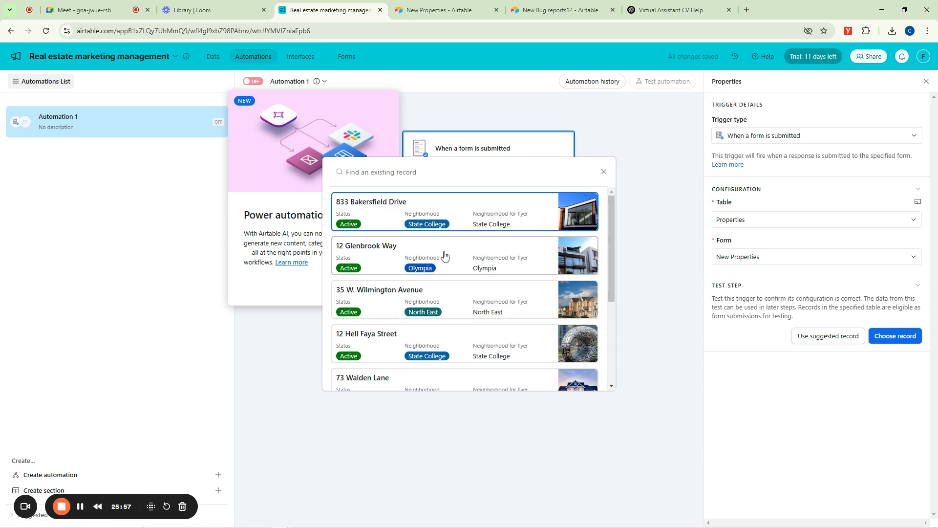
pyautogui.scroll(-3, 426, 255)
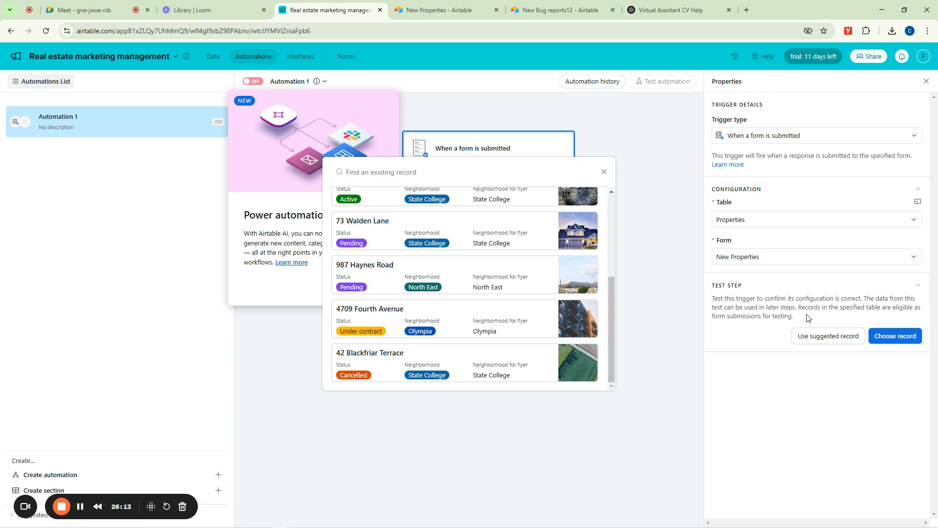
pyautogui.scroll(10, 545, 291)
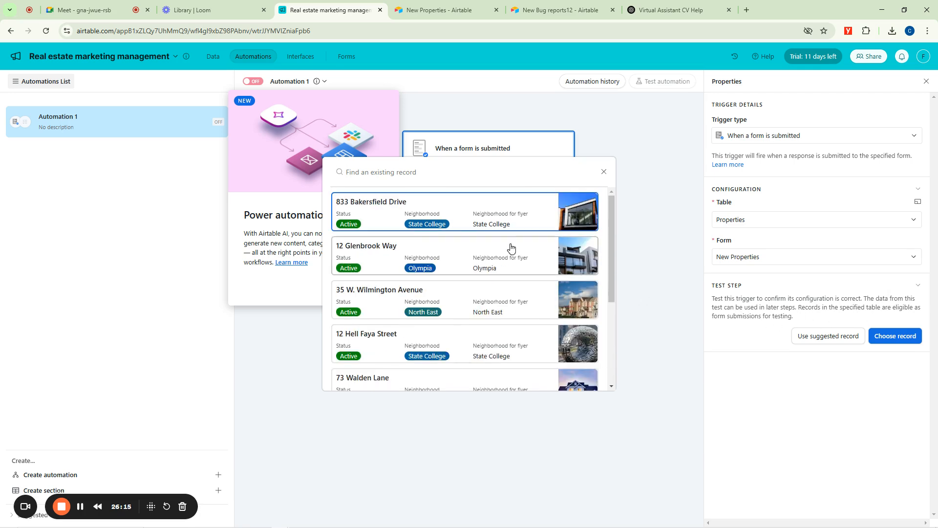
pyautogui.click(442, 262)
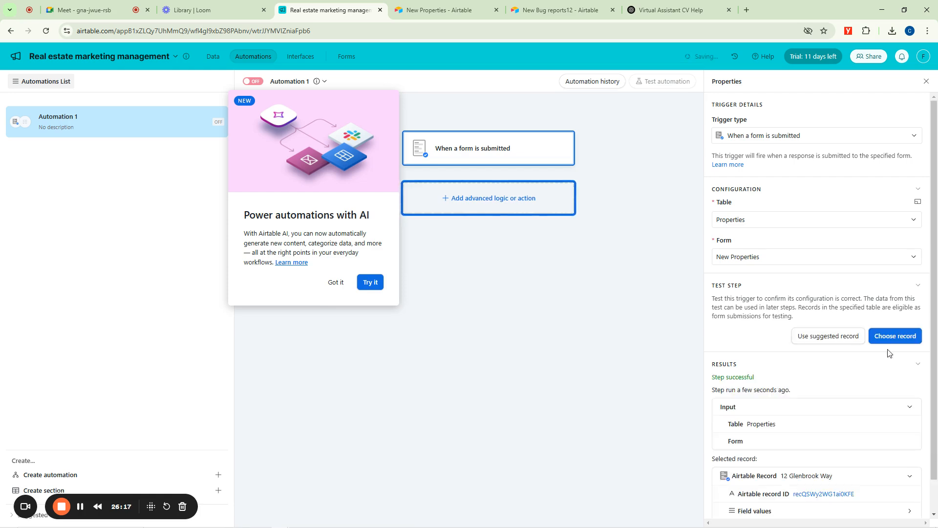
pyautogui.scroll(-1, 782, 353)
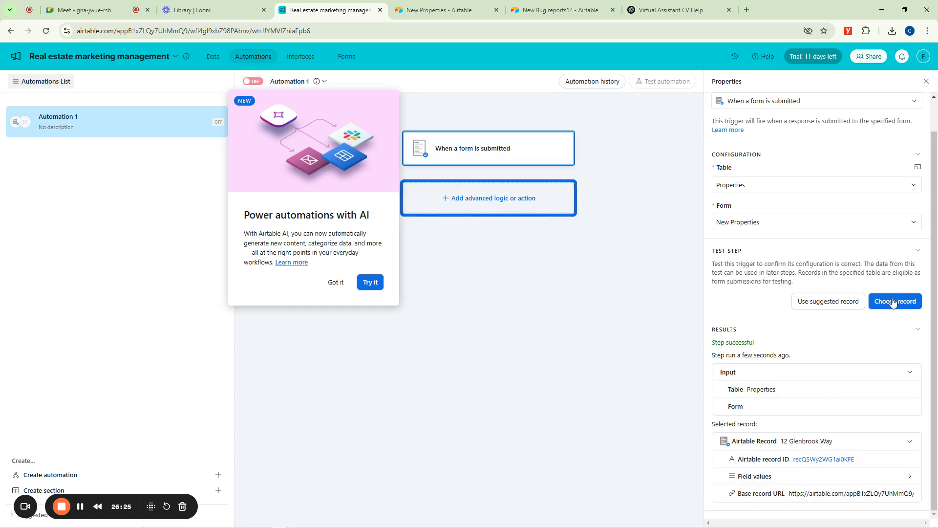
# Add a Send email action to Automation 1 and open its description for editing.
pyautogui.click(477, 195)
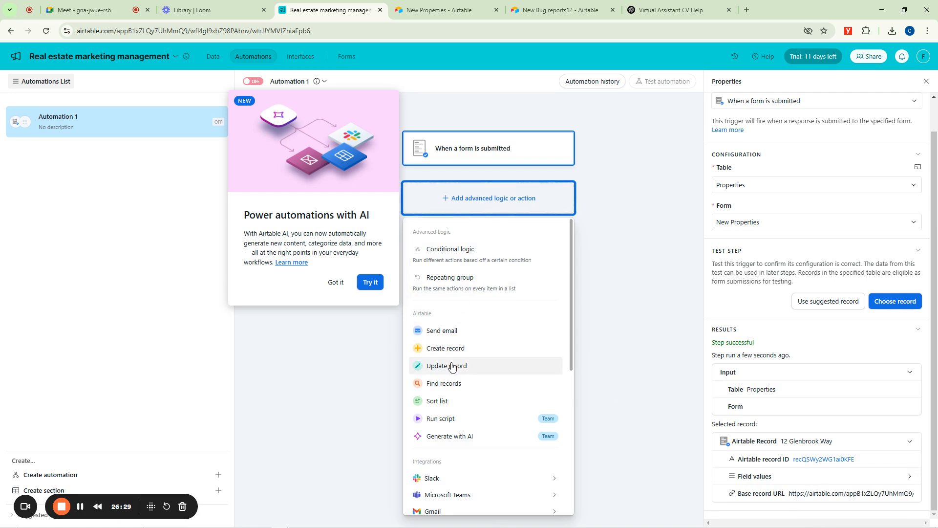
pyautogui.click(443, 332)
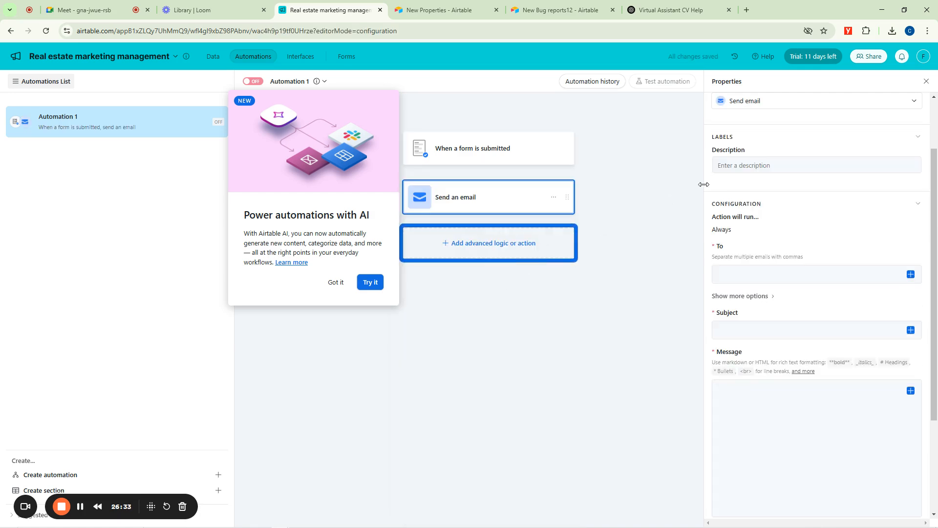
pyautogui.click(749, 165)
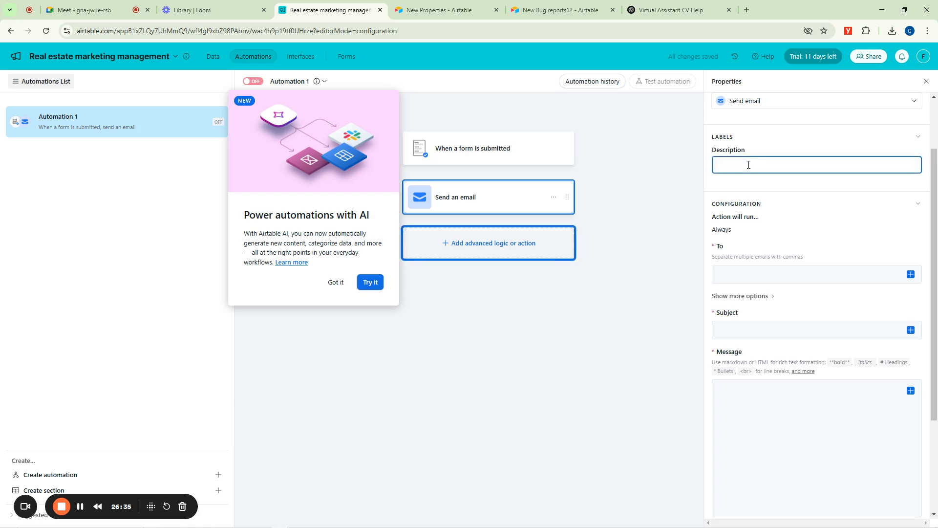
pyautogui.write('Dear Sir')
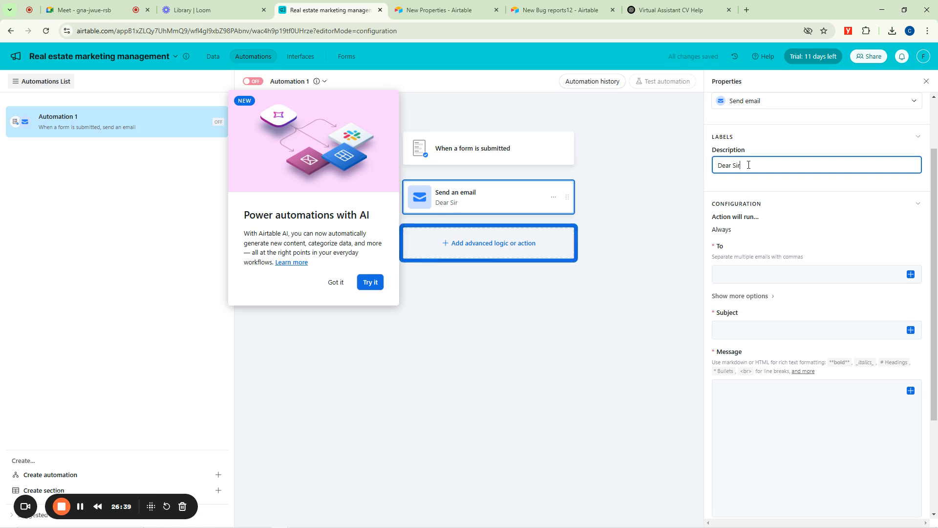
pyautogui.hotkey('ctrl', 'a')
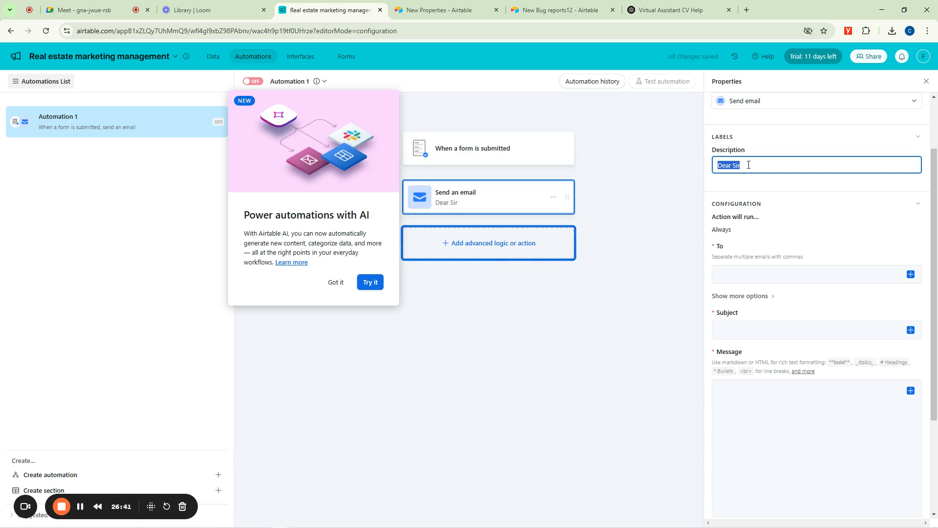
pyautogui.press('BackSpace')
# Enter "An email from form submission" as the email action's description.
pyautogui.write('An ema')
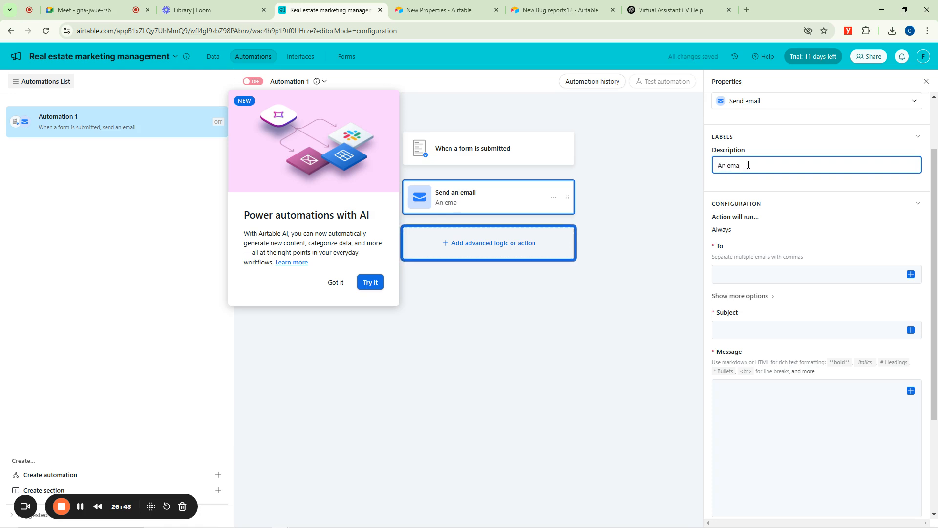
pyautogui.write('il from fo')
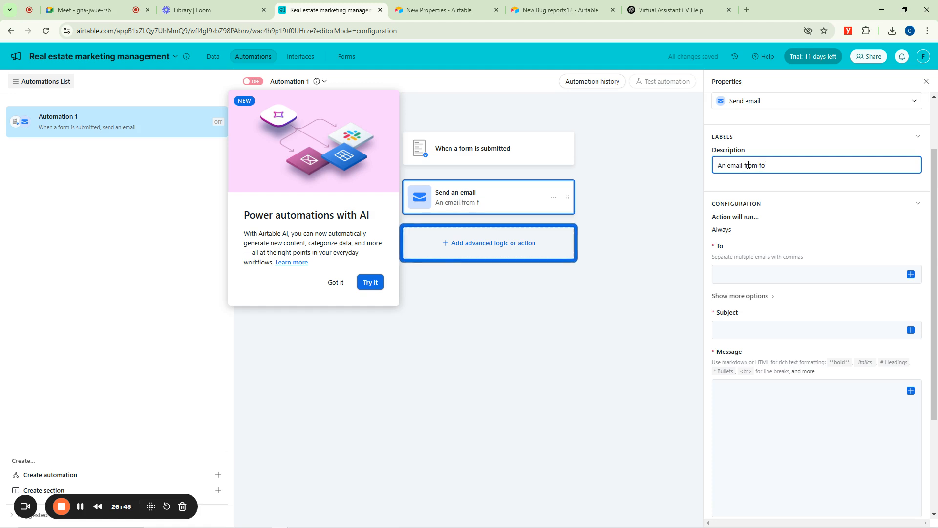
pyautogui.write('rm submission')
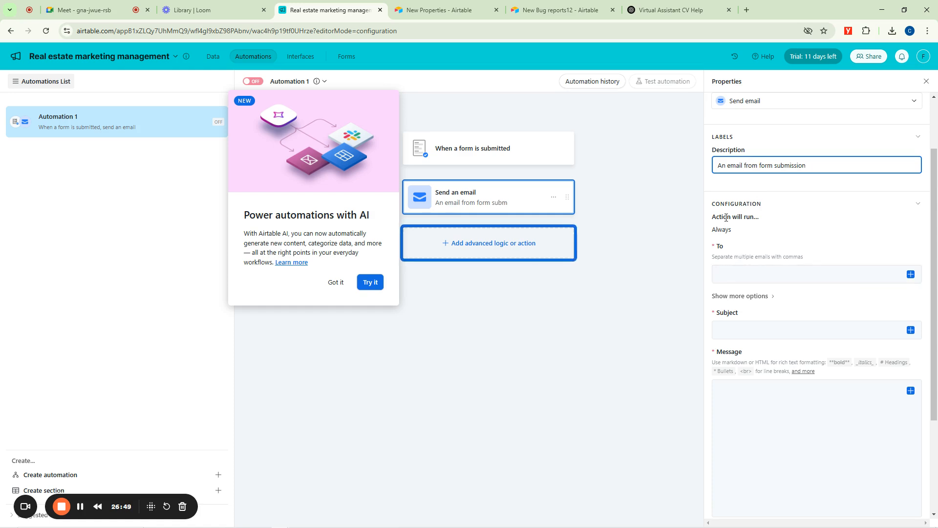
# Insert the form trigger's Base record URL as the email's recipient value.
pyautogui.click(743, 277)
pyautogui.click(911, 275)
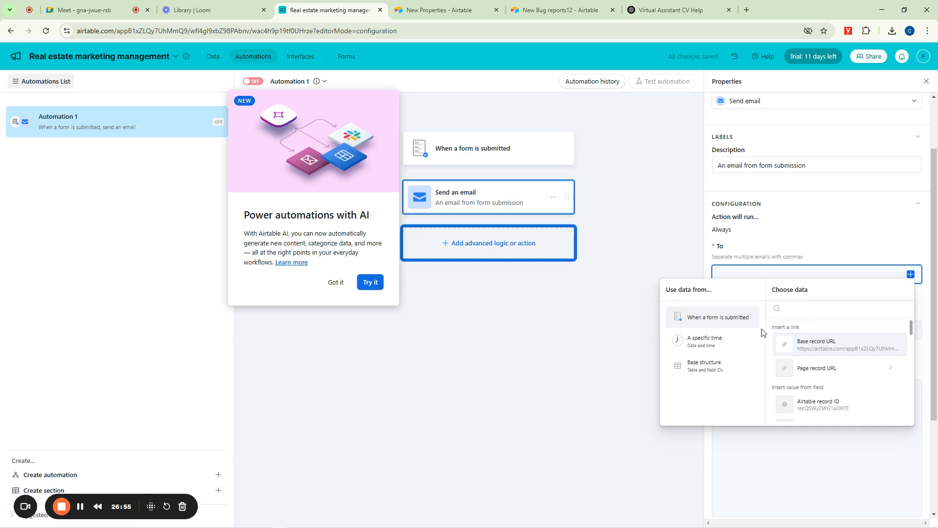
pyautogui.click(826, 348)
# Insert the trigger's Base record URL as the email recipient and set the subject to "Dear Sir, New Form filled".
pyautogui.click(793, 338)
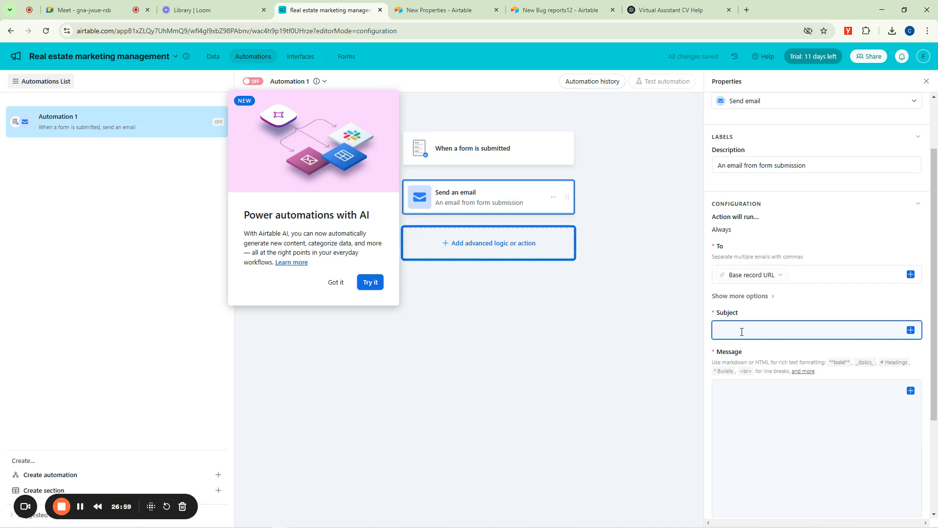
pyautogui.write('Dear Sir, New')
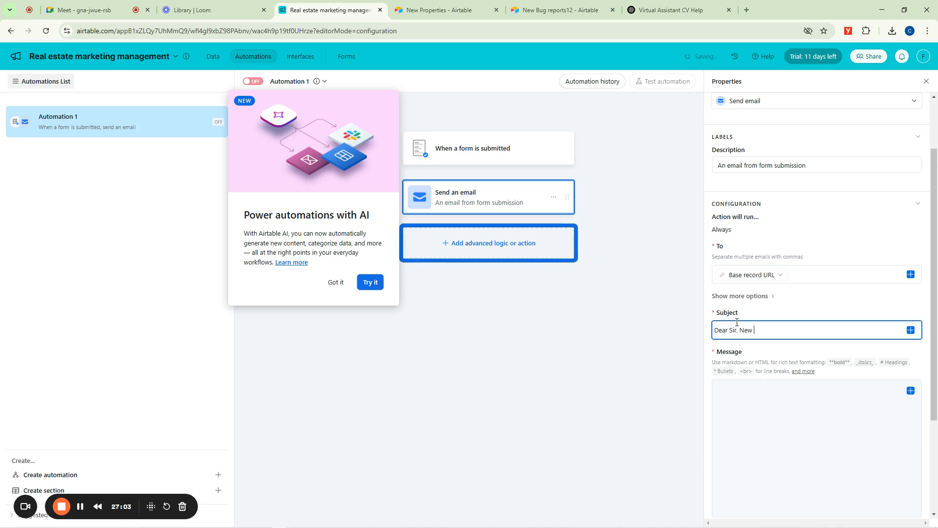
pyautogui.write('m filled')
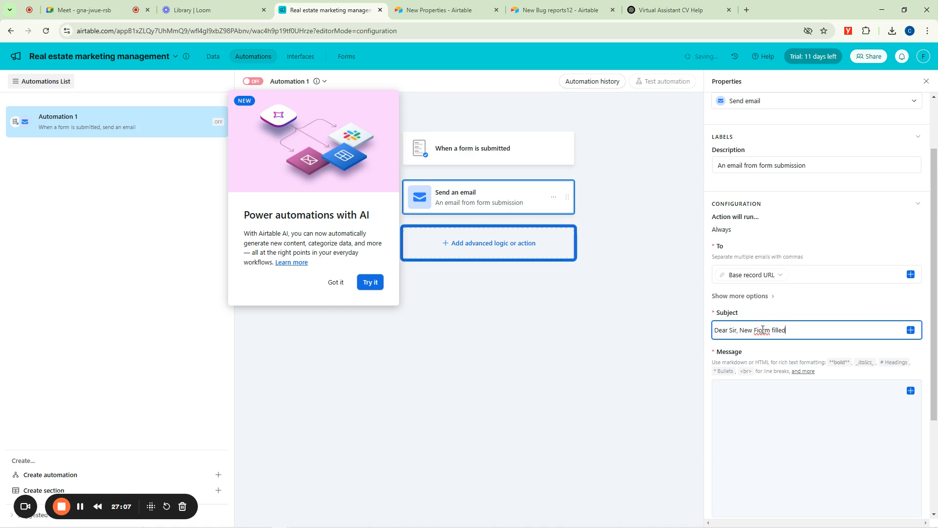
# Enter "Another form has been filled for your property" as the email's message, leaving out any dynamic trigger data.
pyautogui.click(766, 404)
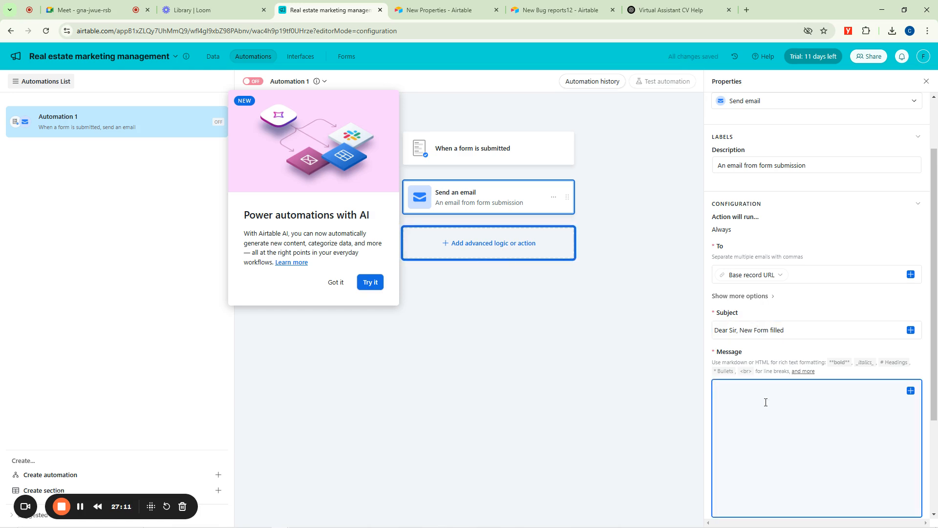
pyautogui.write('De')
pyautogui.press('BackSpace')
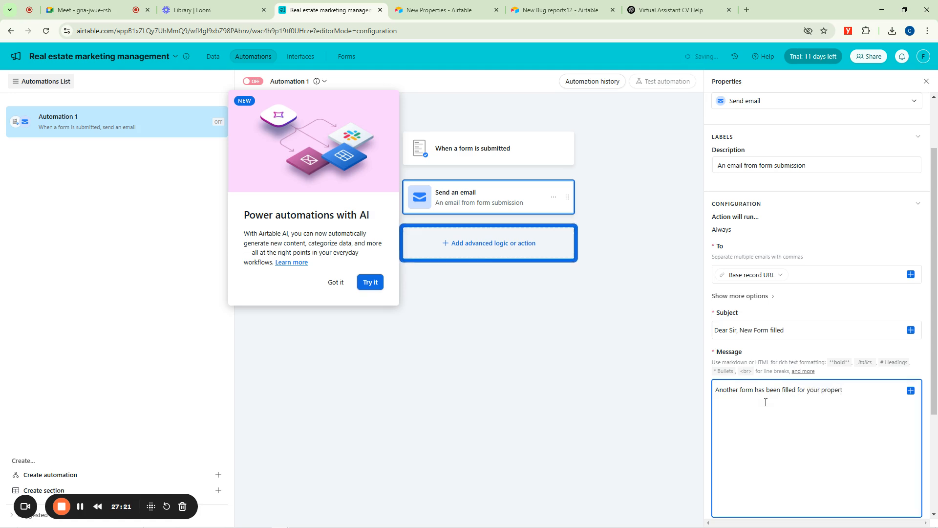
pyautogui.click(910, 390)
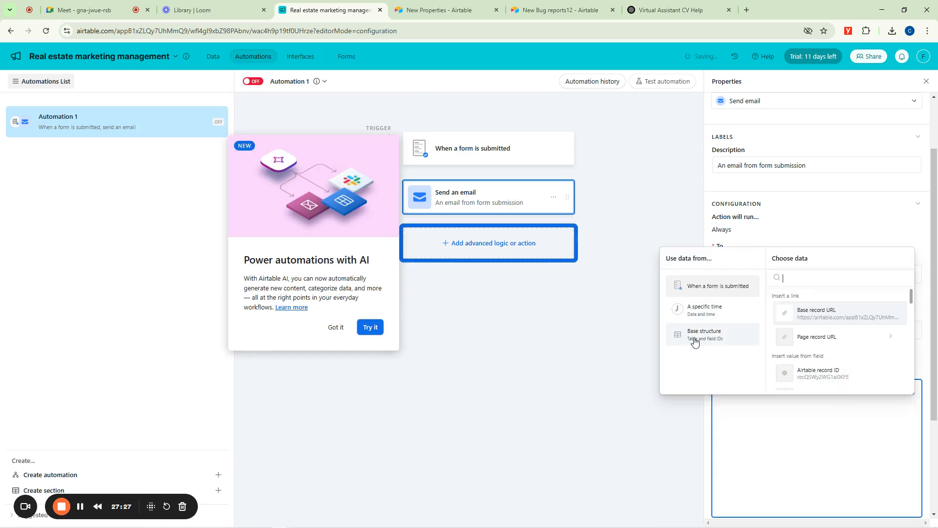
pyautogui.click(675, 413)
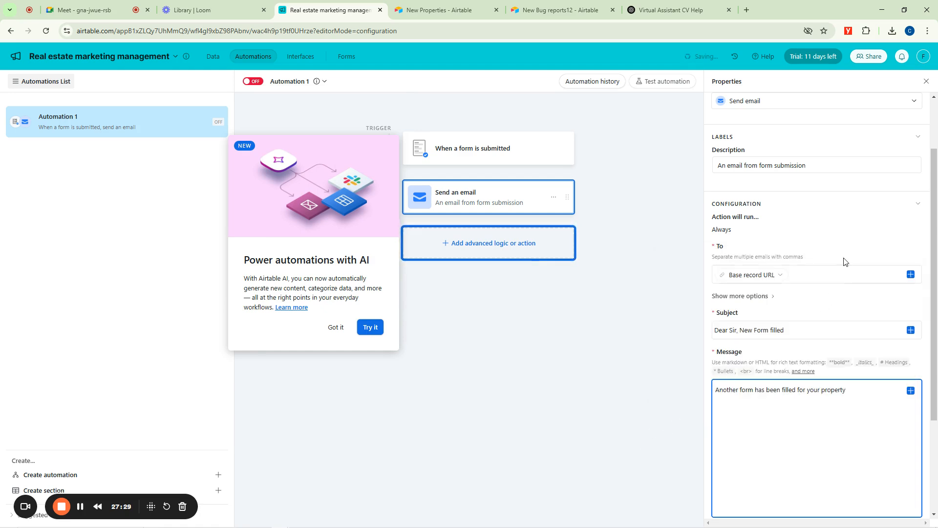
# Try the AI feature offered for automations and dismiss the plan comparison without upgrading.
pyautogui.scroll(2, 888, 214)
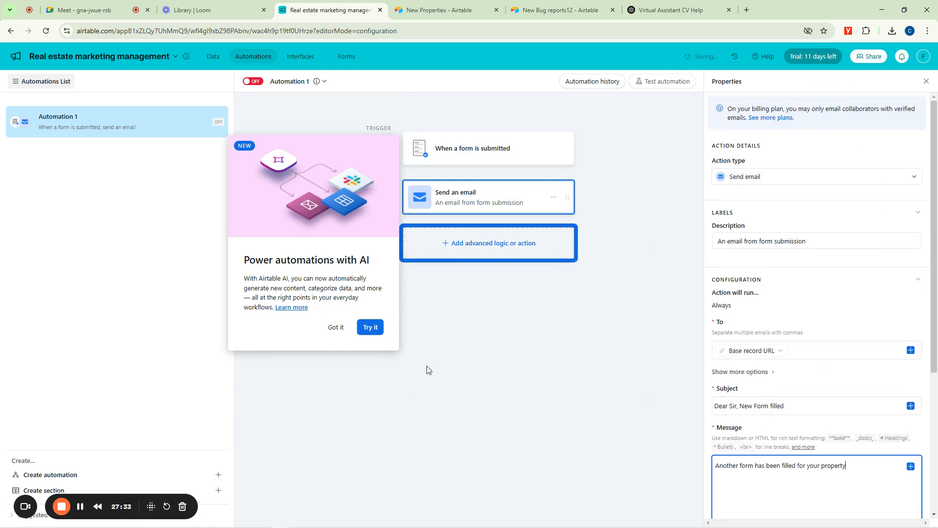
pyautogui.click(372, 327)
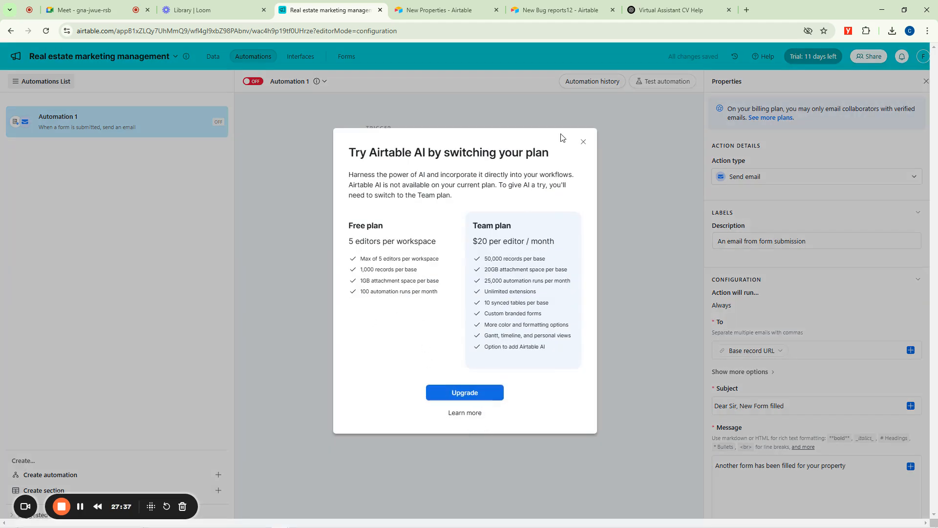
pyautogui.click(583, 142)
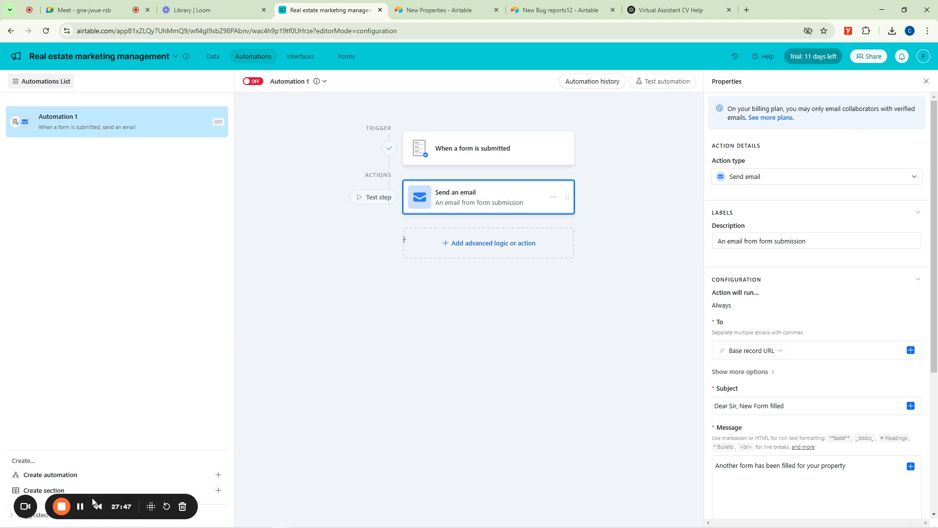
pyautogui.moveTo(97, 505); pyautogui.dragTo(392, 493)
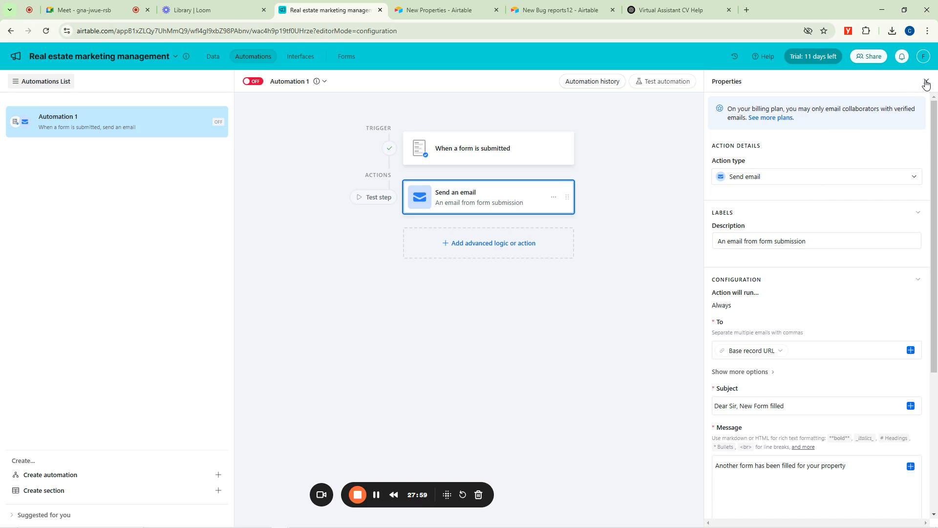
pyautogui.click(84, 9)
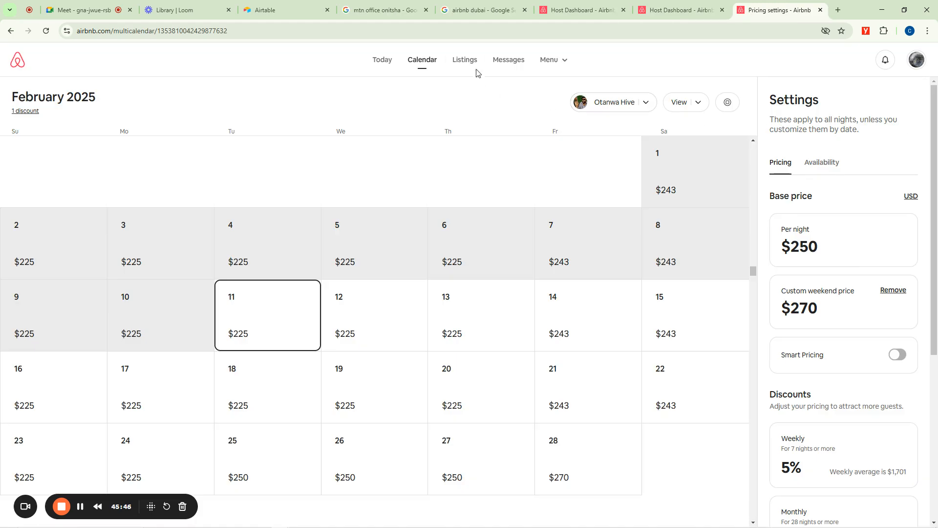
# View the Airbnb host listings and the options for starting a new listing, and exit to the host dashboard.
pyautogui.click(467, 63)
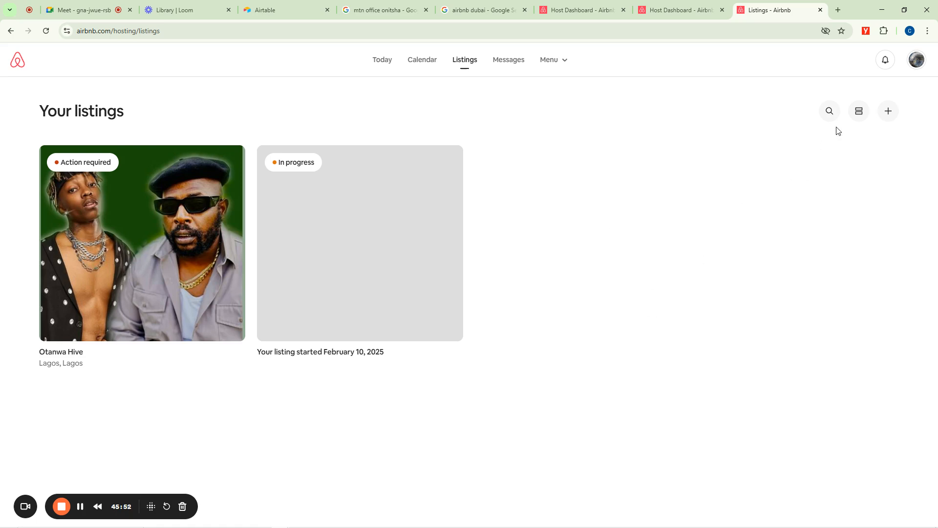
pyautogui.click(887, 115)
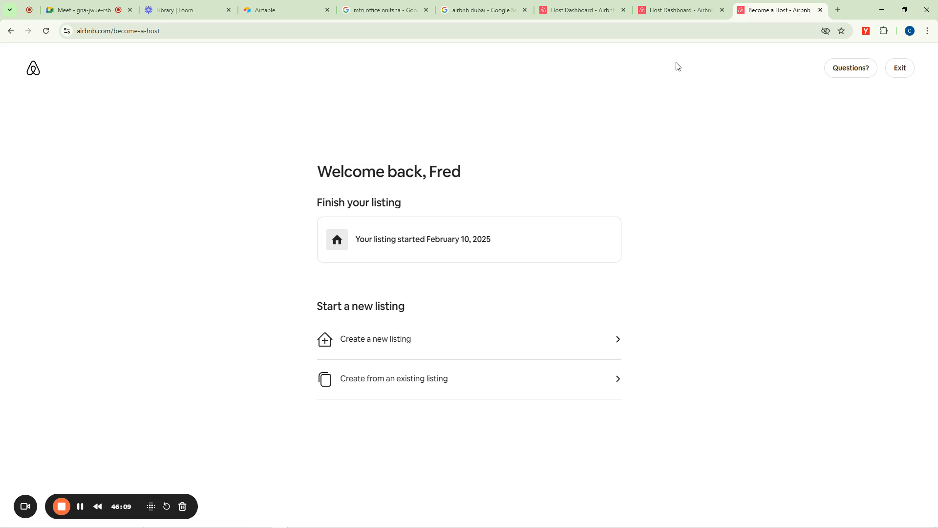
pyautogui.click(892, 73)
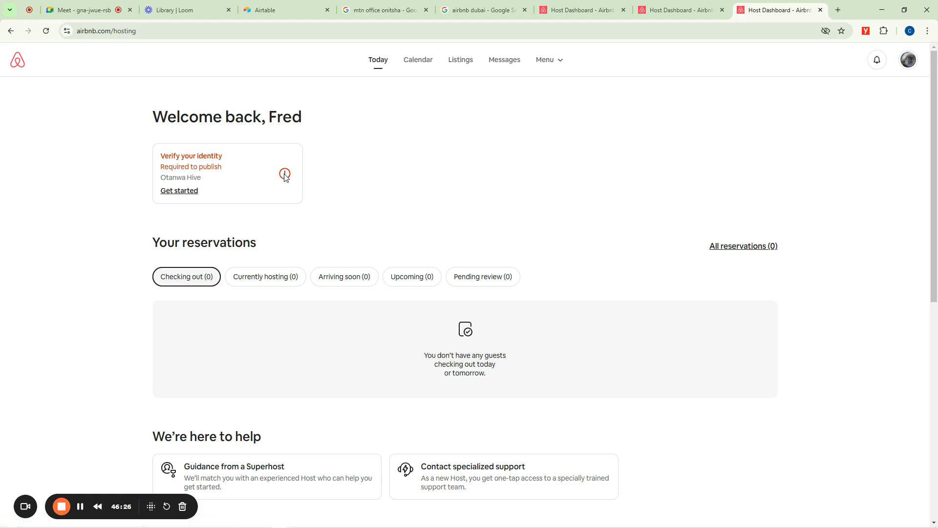
# Open the identity verification details required to publish the Otanwa Hive listing.
pyautogui.click(186, 193)
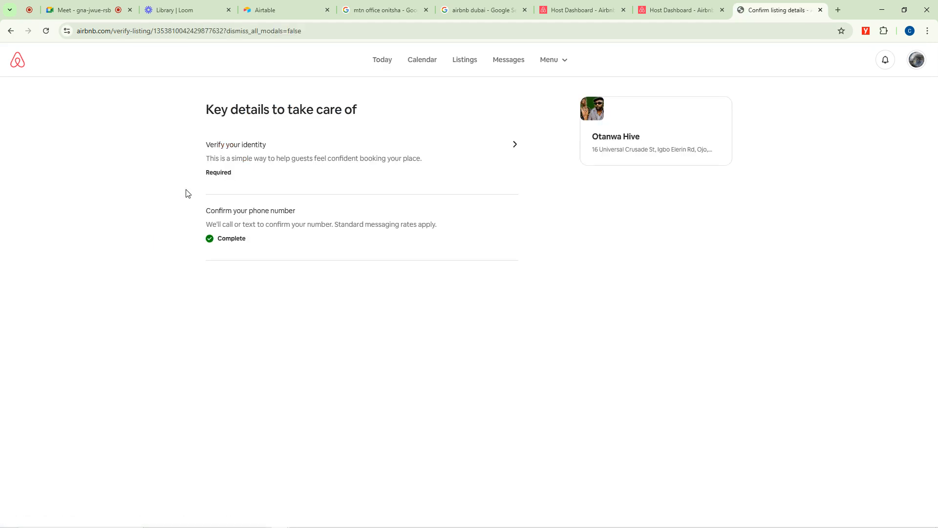